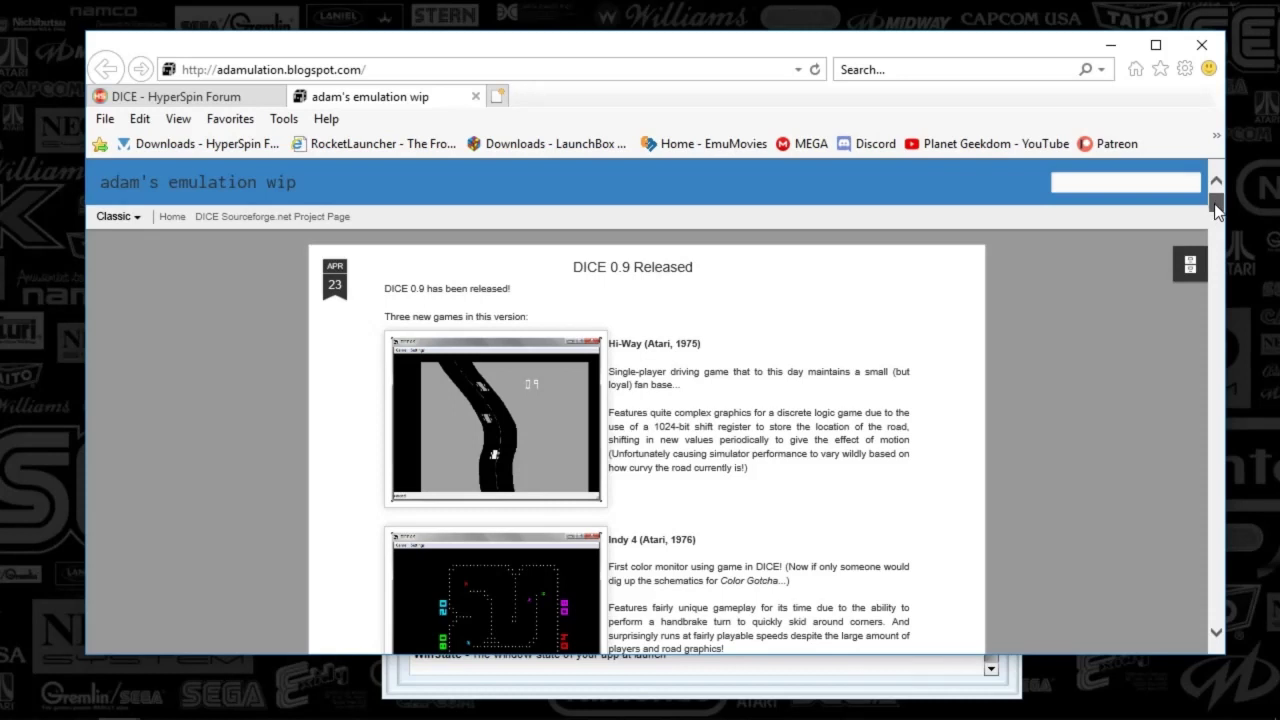
Look over the DICE 0.9 and DICE 0.8 release posts on the adamulation blog
drag(1216, 210, 1217, 215)
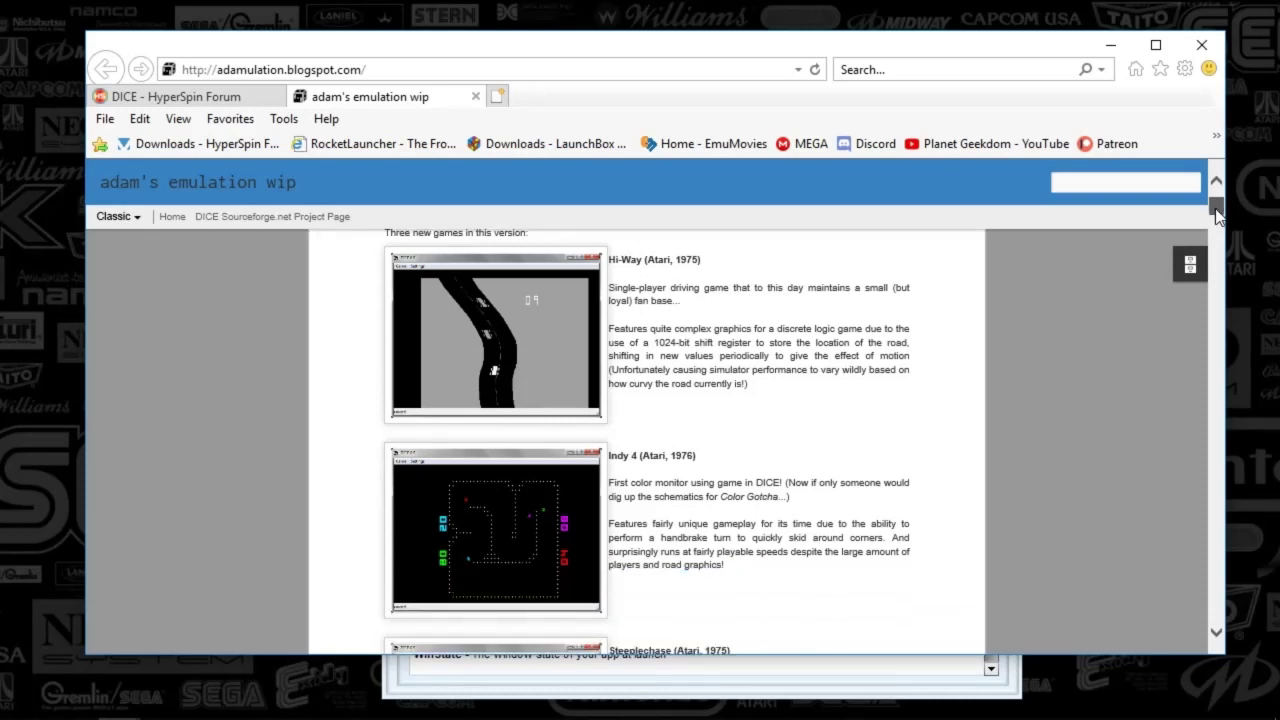
drag(1217, 215, 1217, 203)
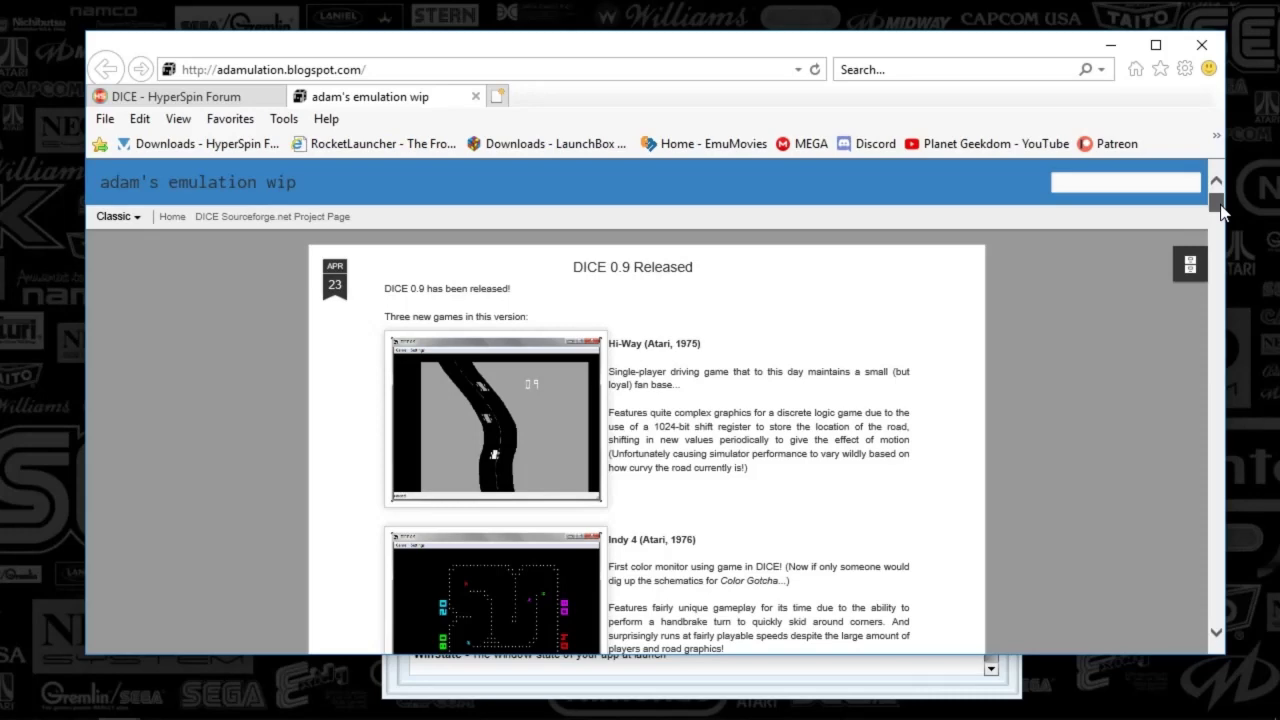
drag(1222, 210, 1222, 254)
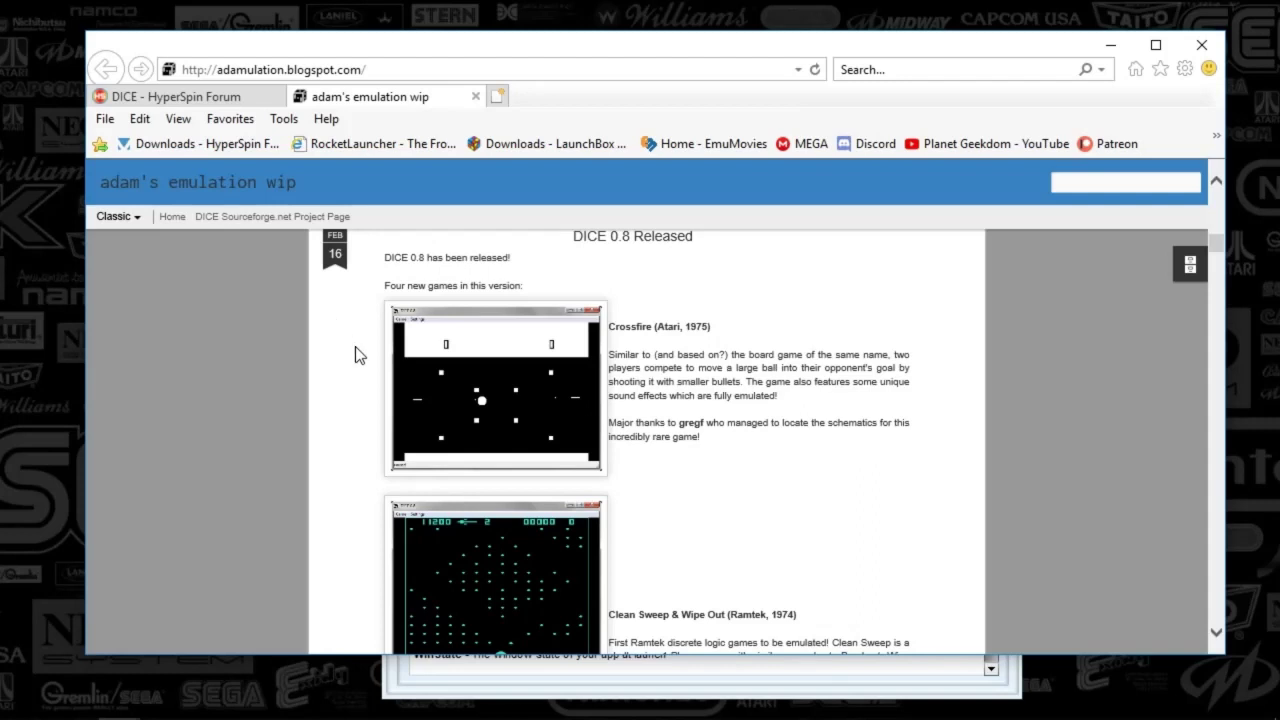
Switch to the File Explorer windows to show Emulators\DICE, followed by RocketLauncher\Modules\DICE
mouse_move(622, 712)
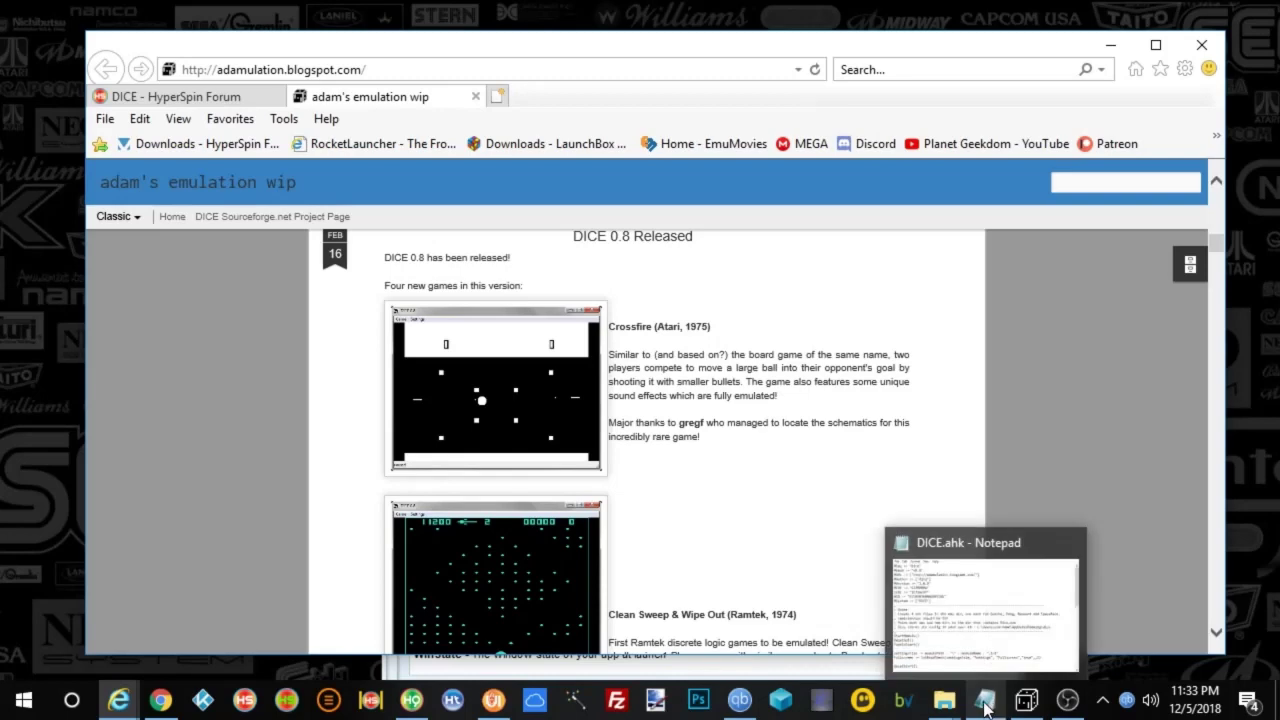
mouse_move(944, 702)
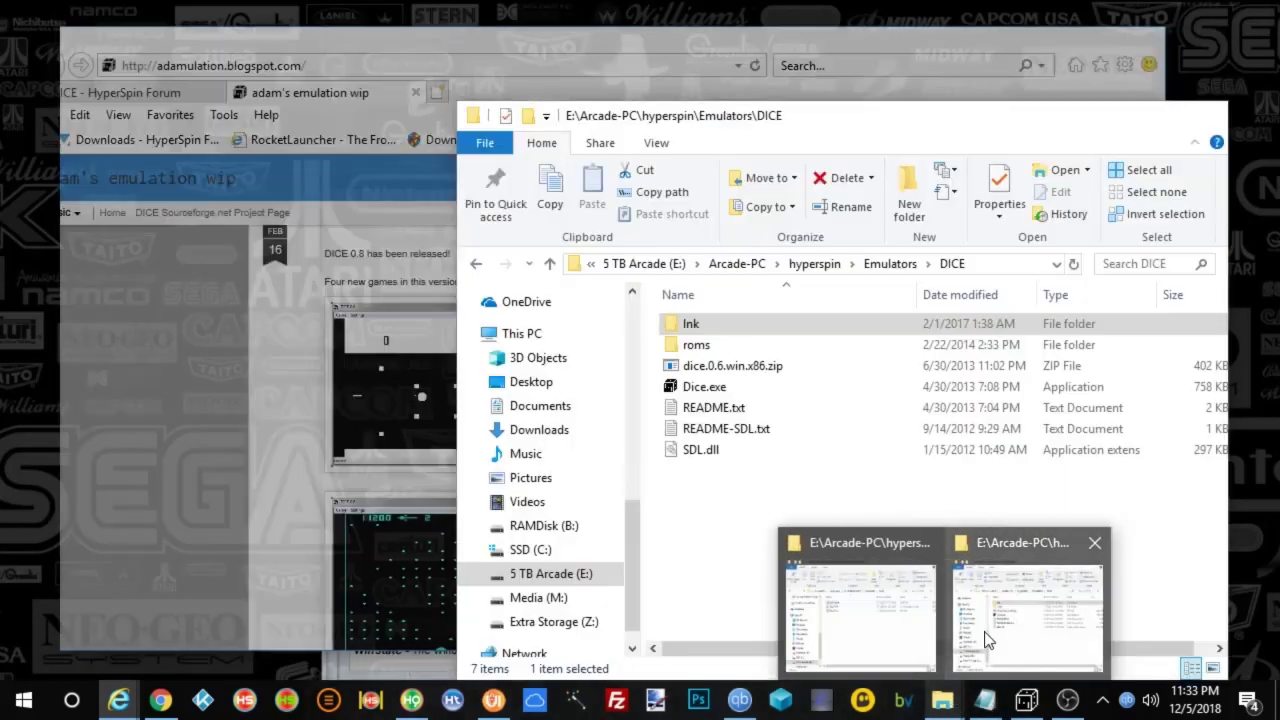
click(985, 640)
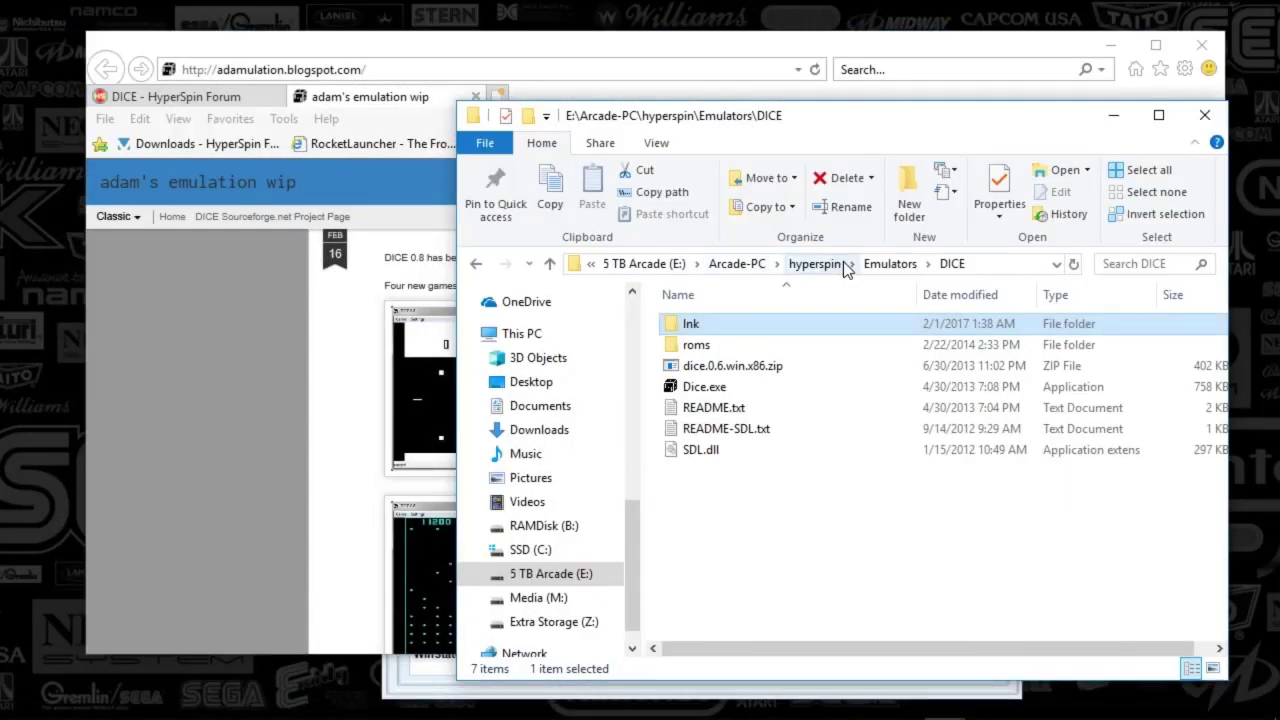
mouse_move(944, 702)
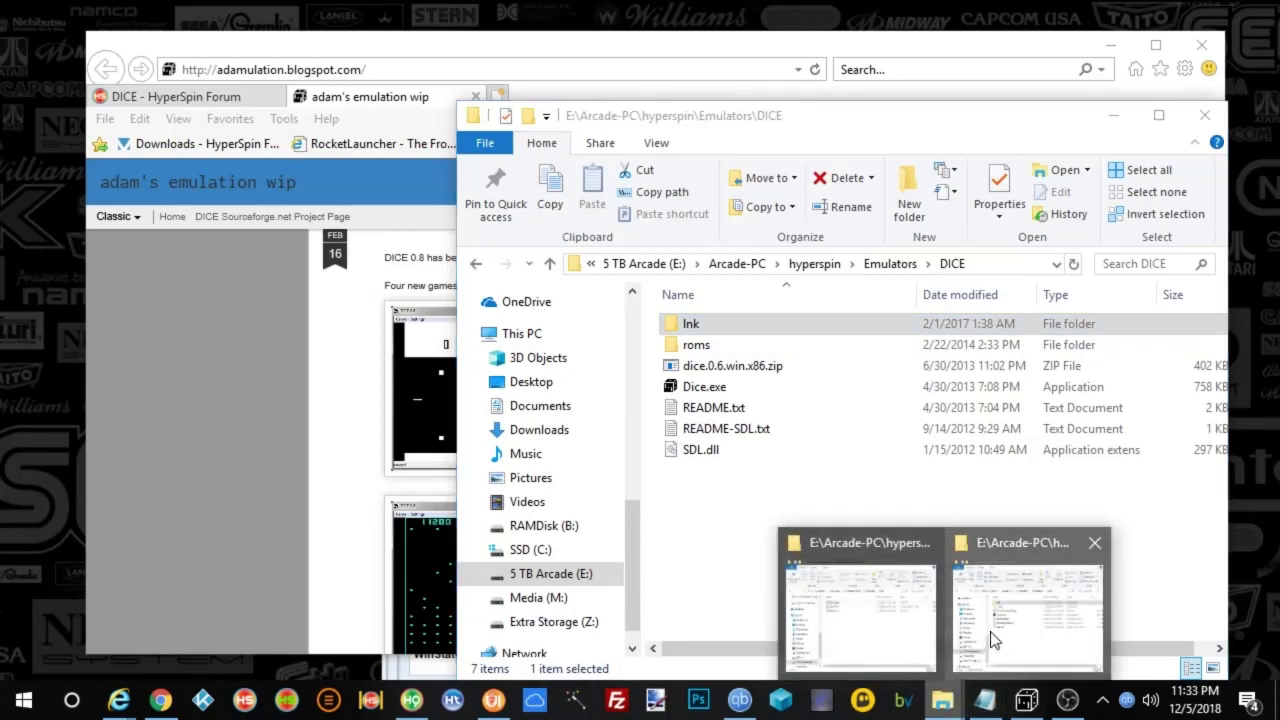
mouse_move(903, 640)
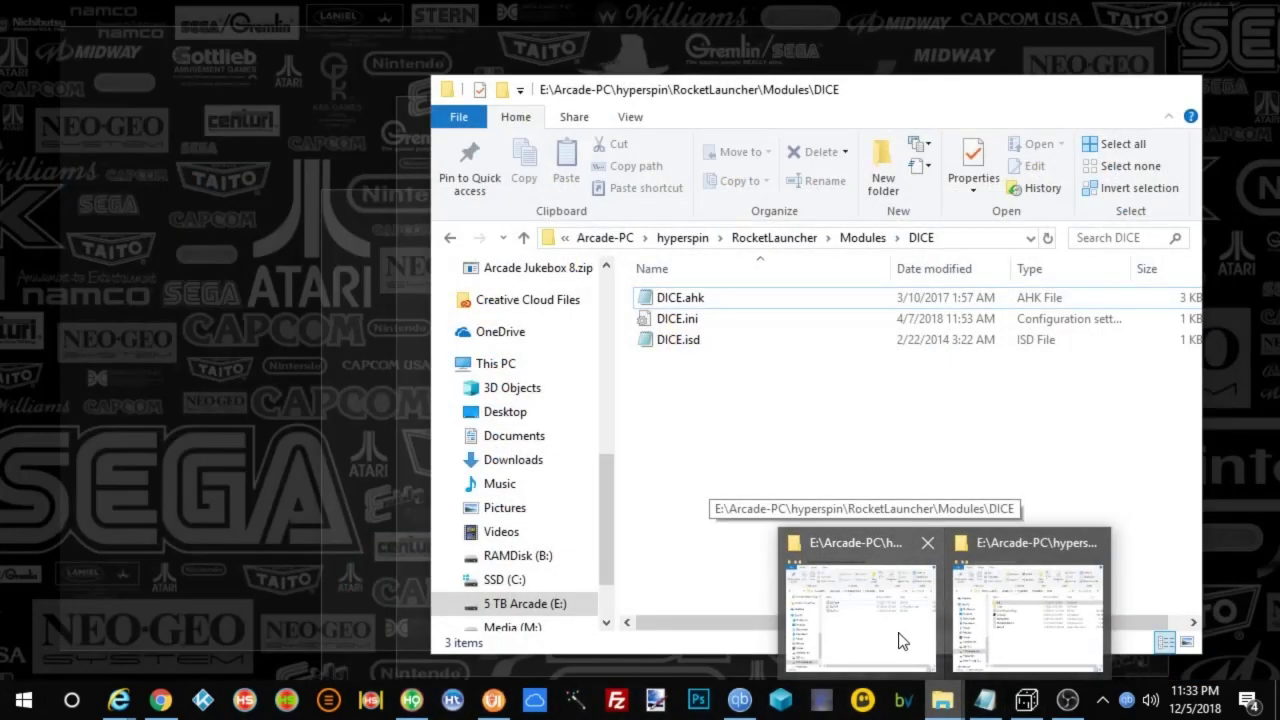
click(903, 640)
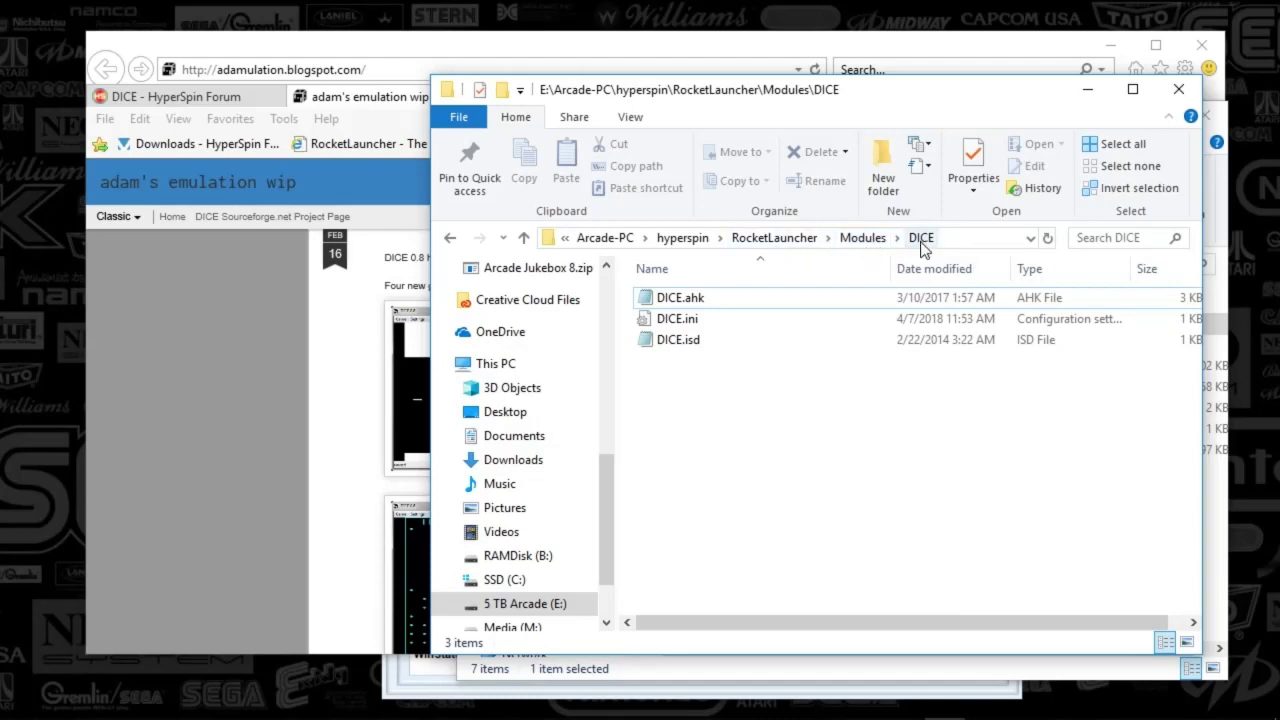
Open DICE.ahk in Notepad, highlight its MURL and MEmuV values, and close the file
double_click(680, 300)
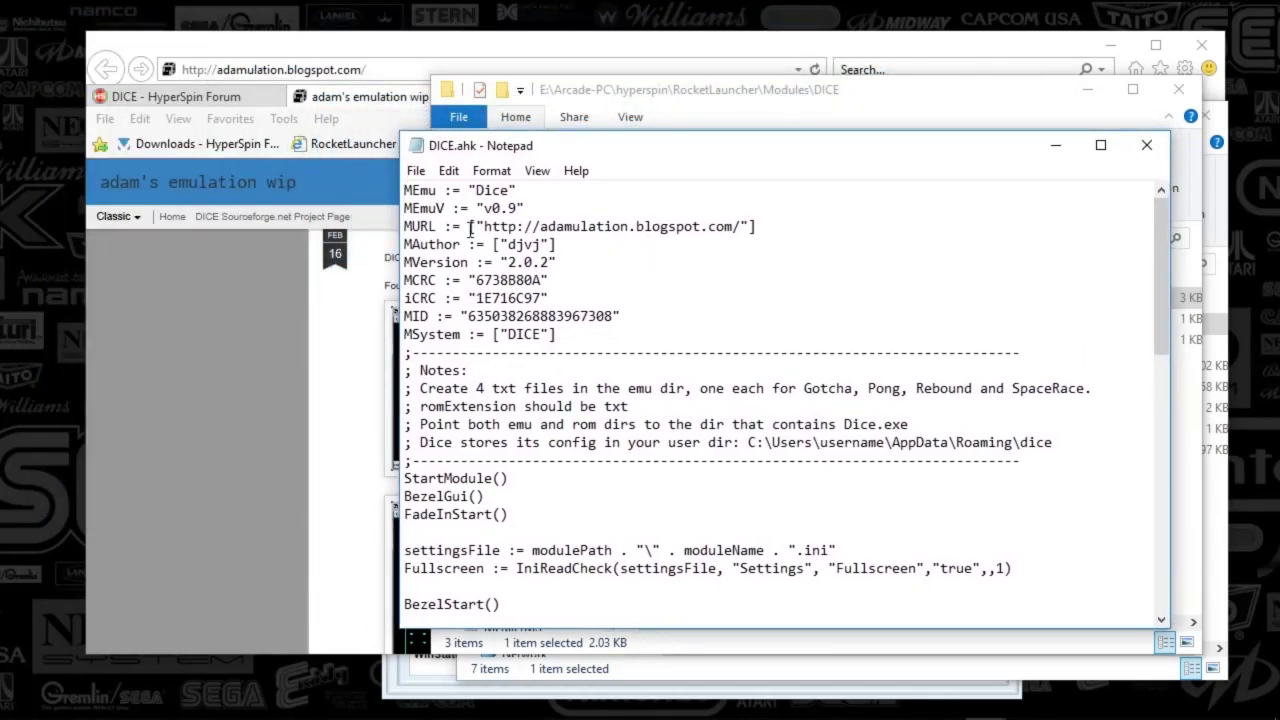
drag(469, 227, 760, 230)
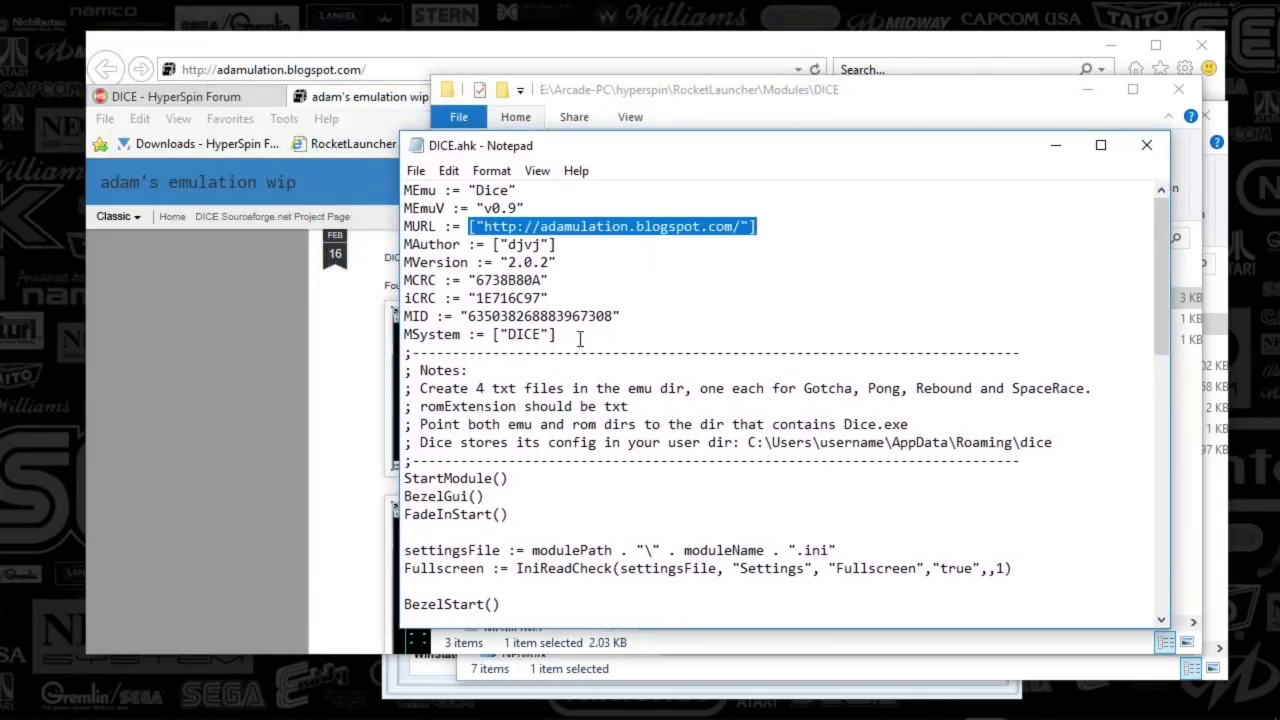
drag(454, 208, 540, 205)
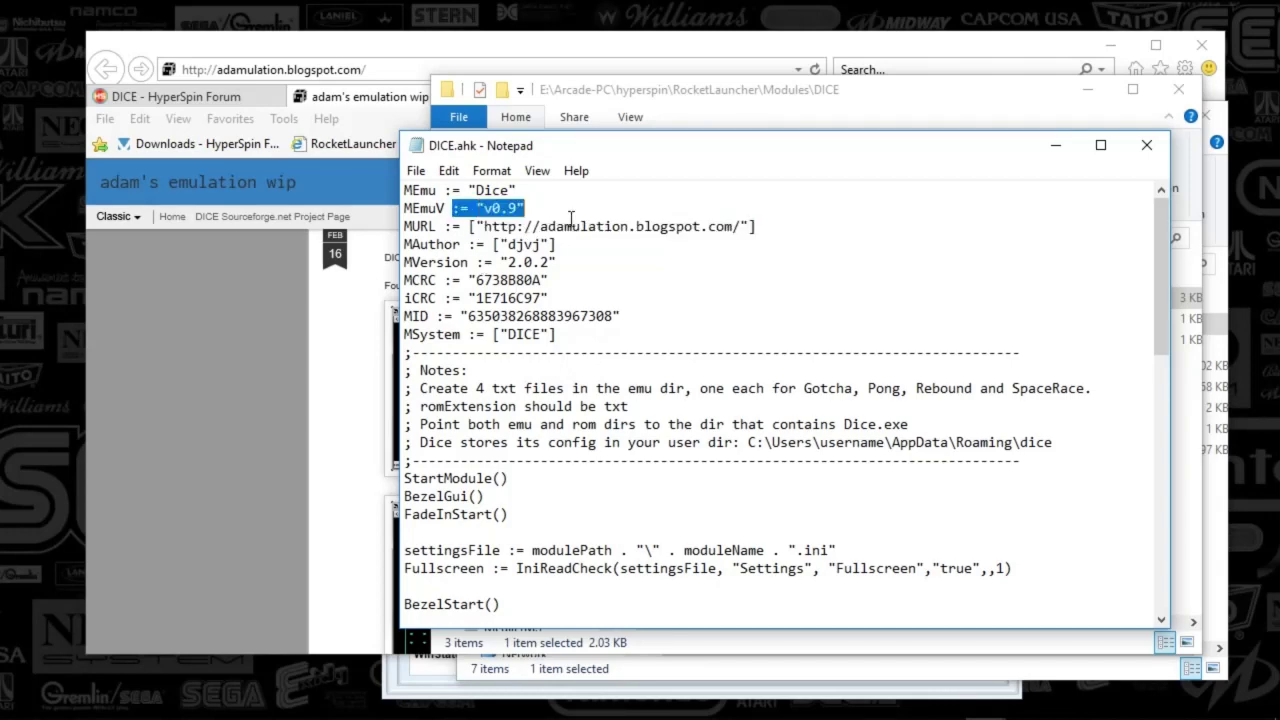
click(1146, 145)
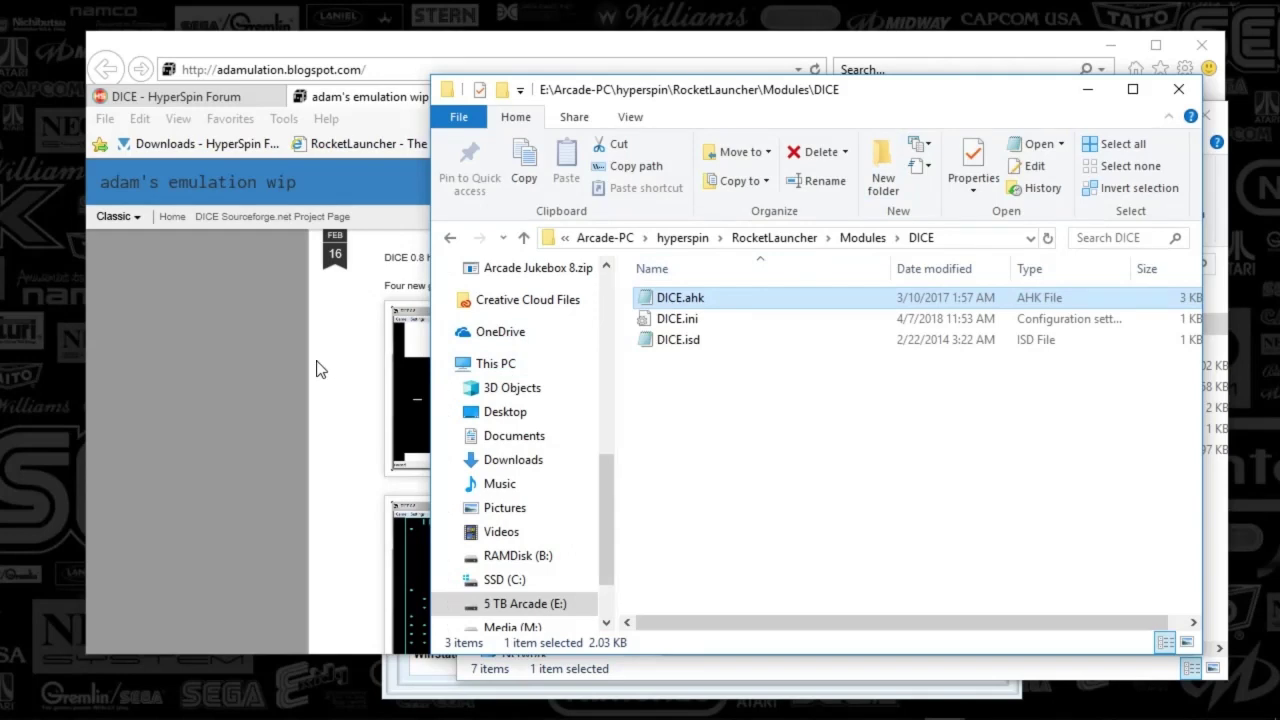
Return to the blog in the browser and find the download links of the DICE 0.9 post
click(287, 358)
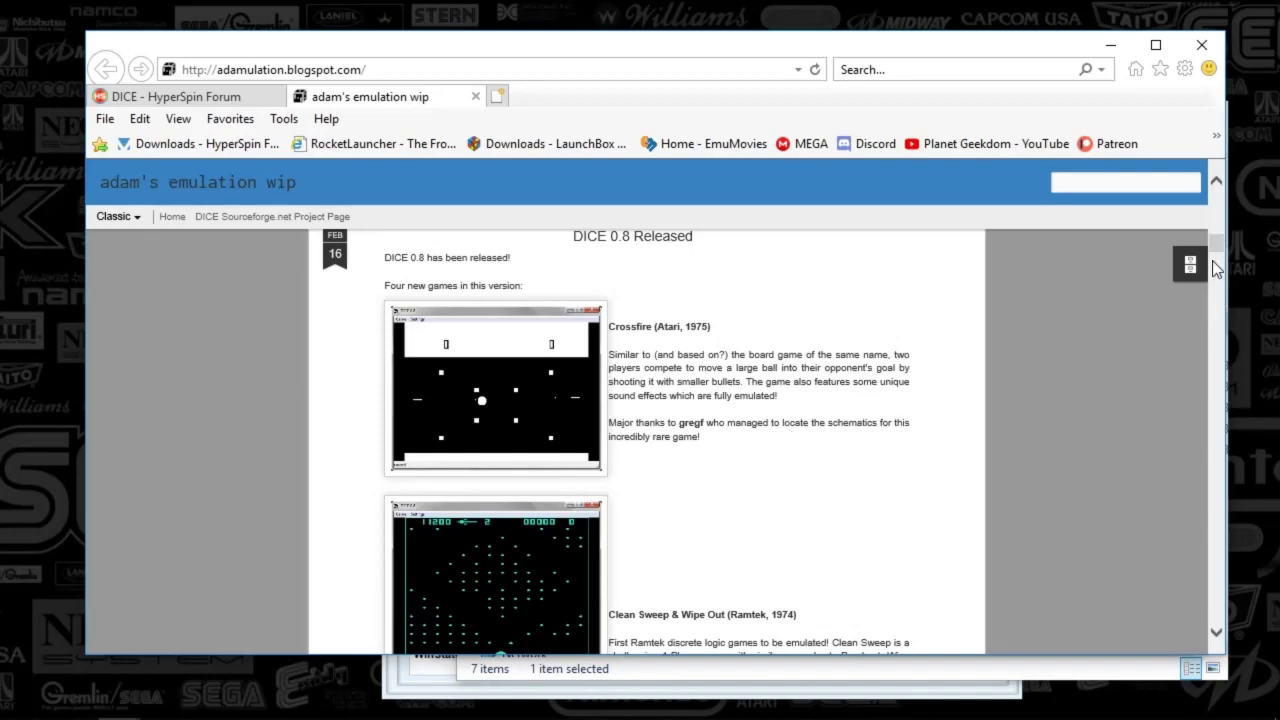
drag(1215, 258, 1200, 172)
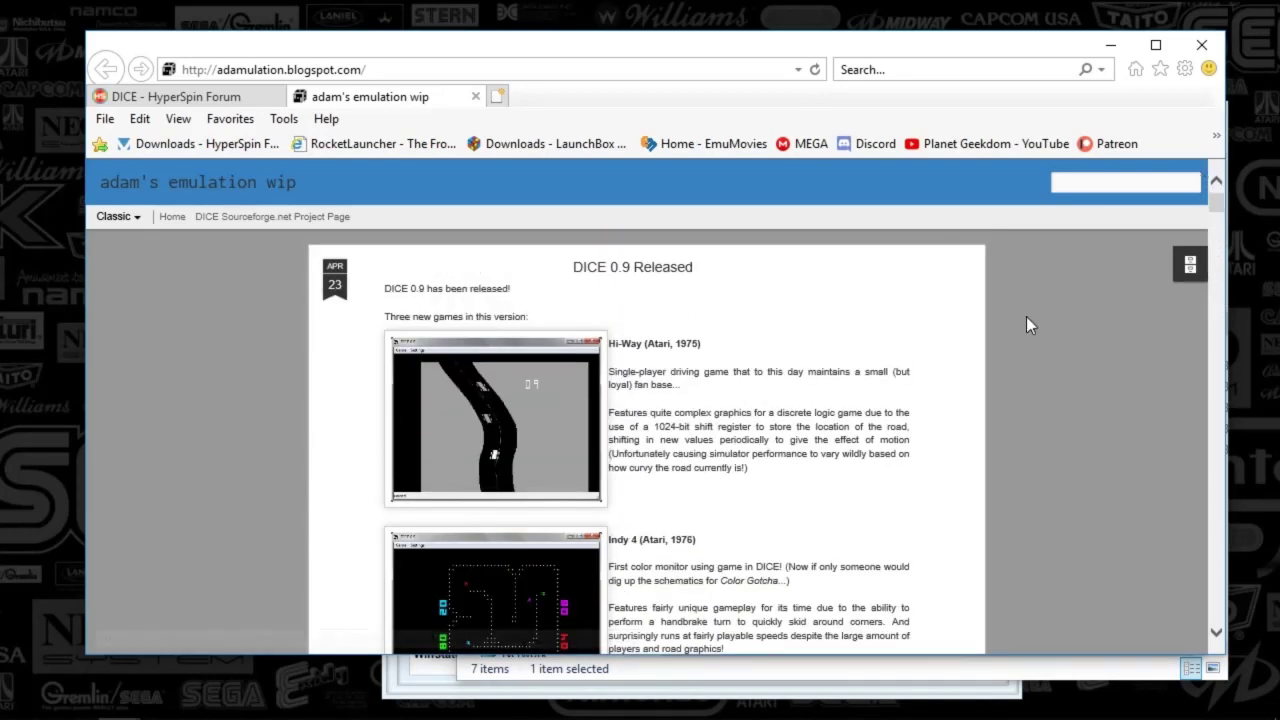
drag(1218, 214, 1222, 243)
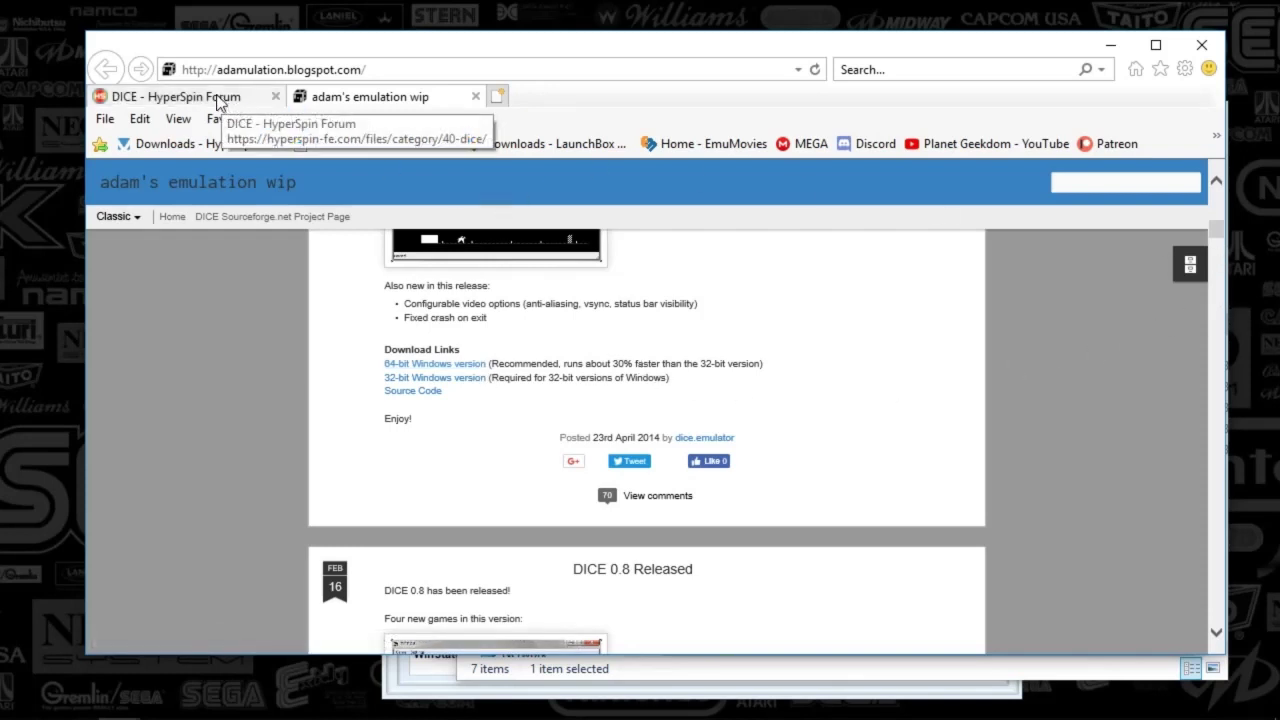
Open the Pointers subcategory of the DICE downloads on the HyperSpin forum and shift the browser window slightly upward
click(219, 100)
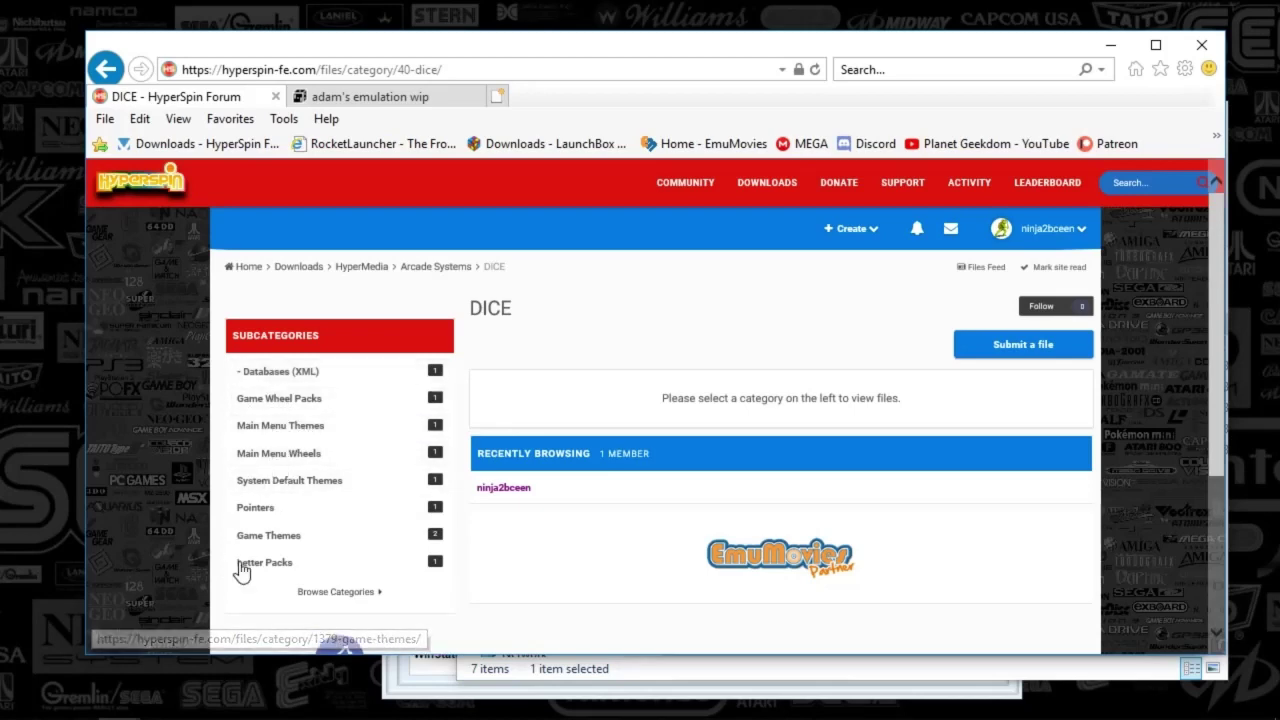
click(263, 517)
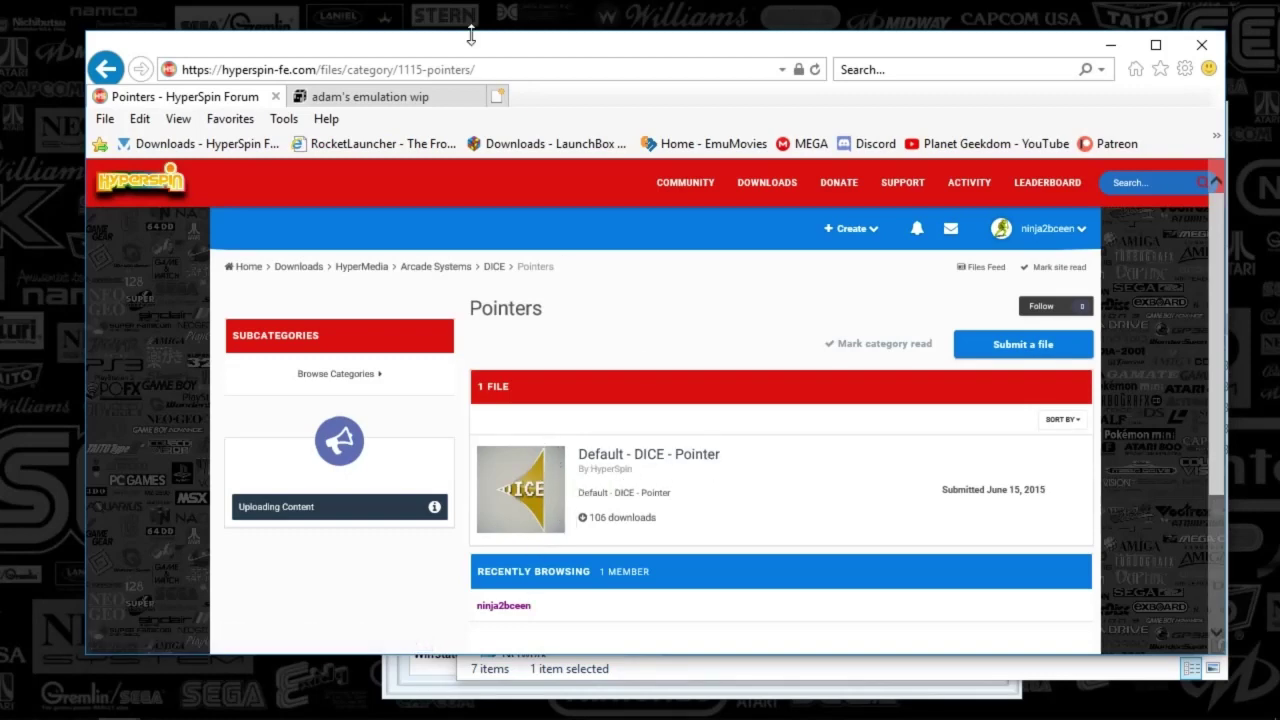
drag(485, 51, 488, 30)
Switch to the Emulators\DICE File Explorer window and navigate to hyperspin\Media\Dice\Images
click(650, 646)
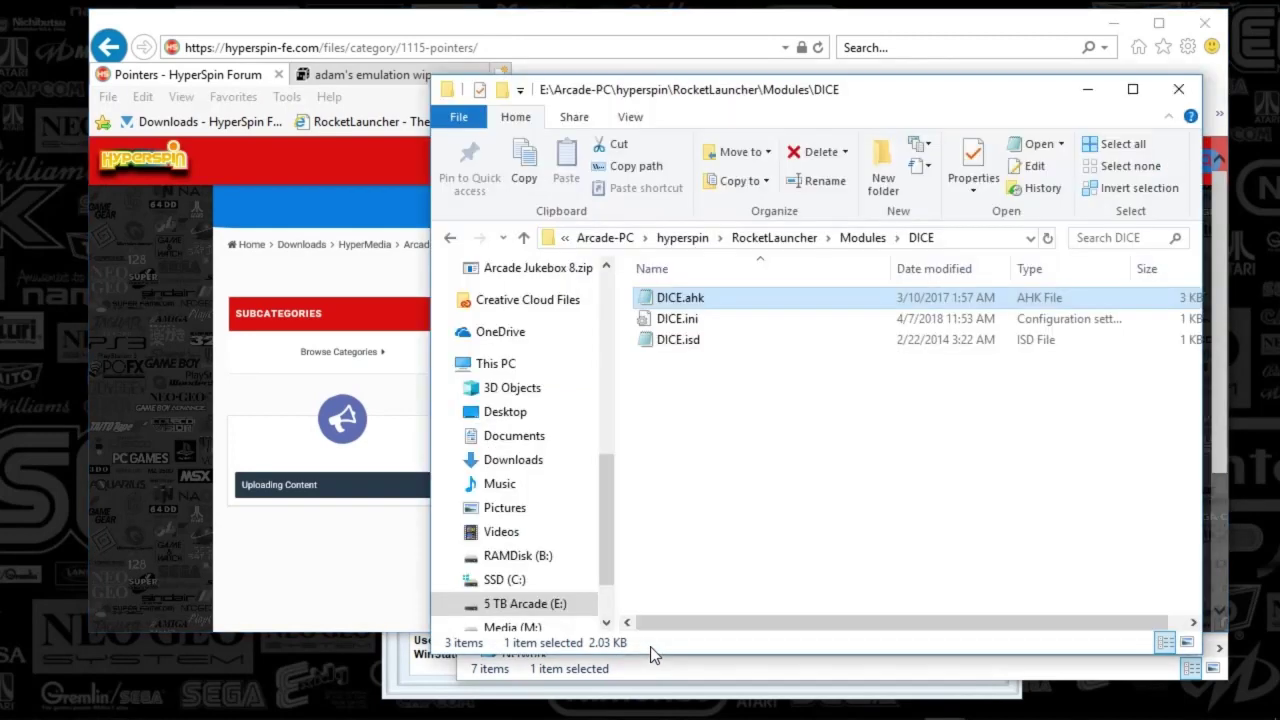
click(666, 665)
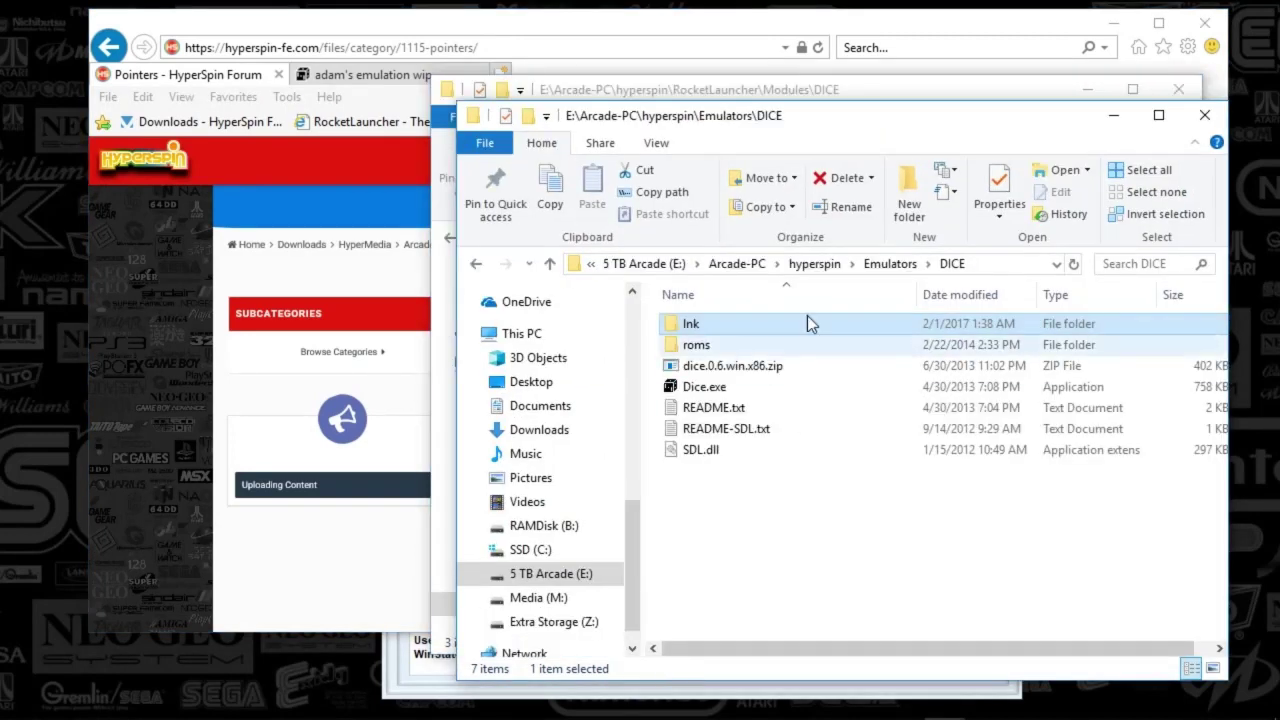
click(880, 264)
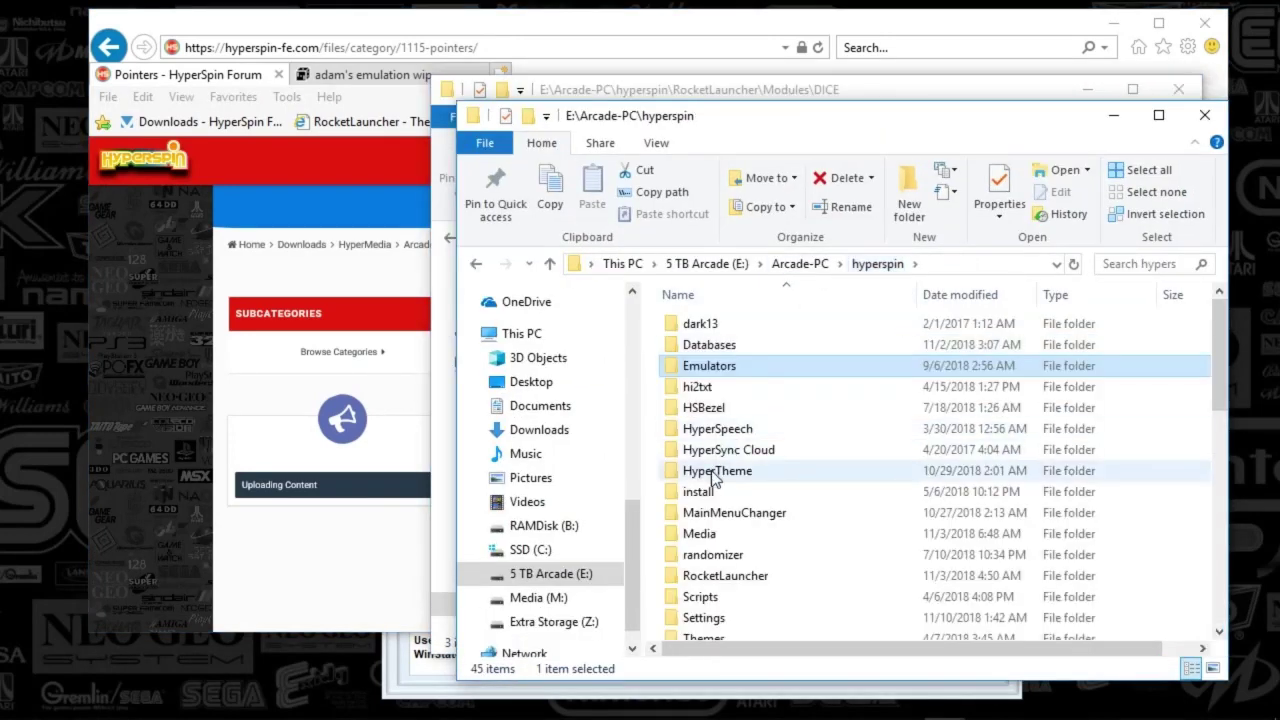
double_click(711, 534)
scroll(716, 440, down, 15)
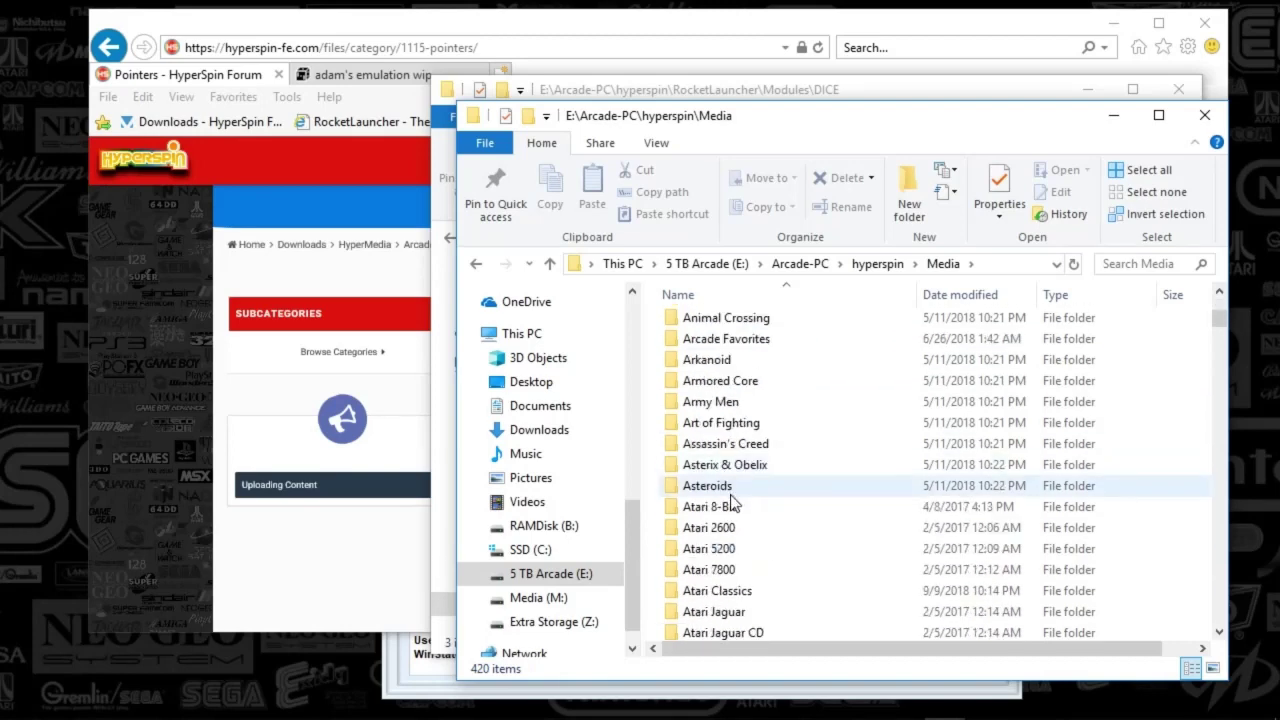
scroll(729, 497, down, 10)
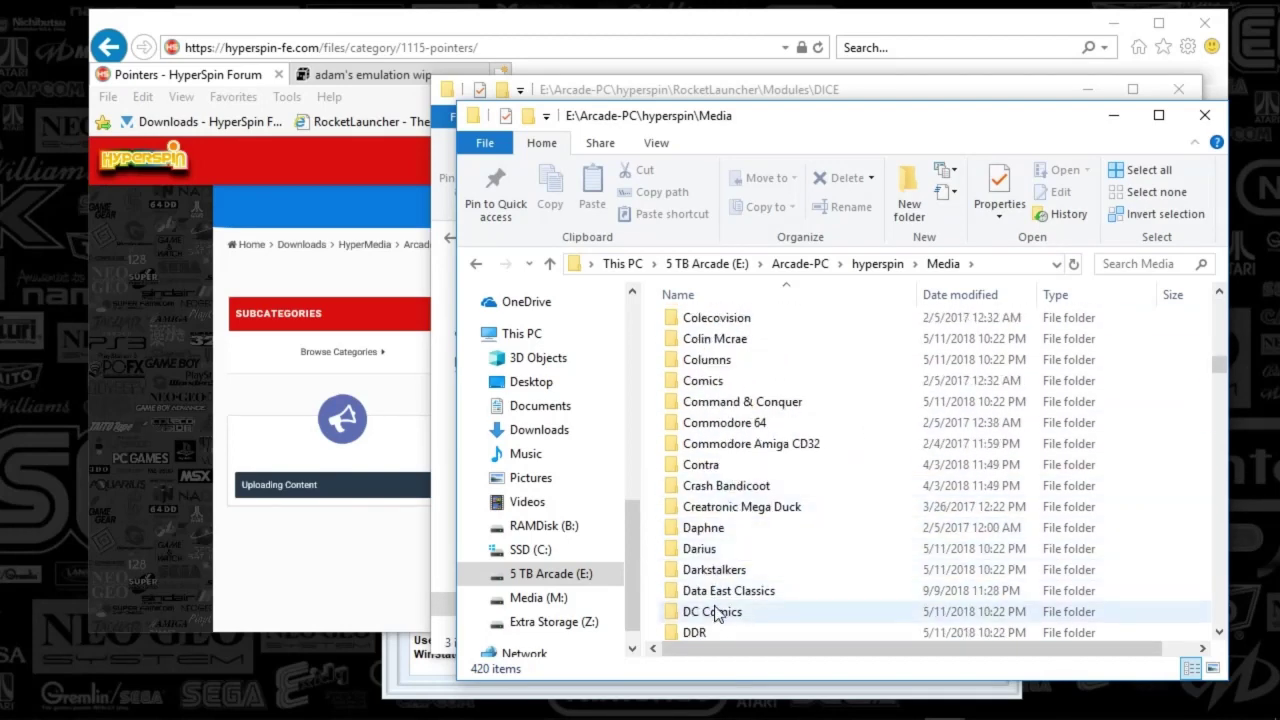
scroll(716, 611, down, 5)
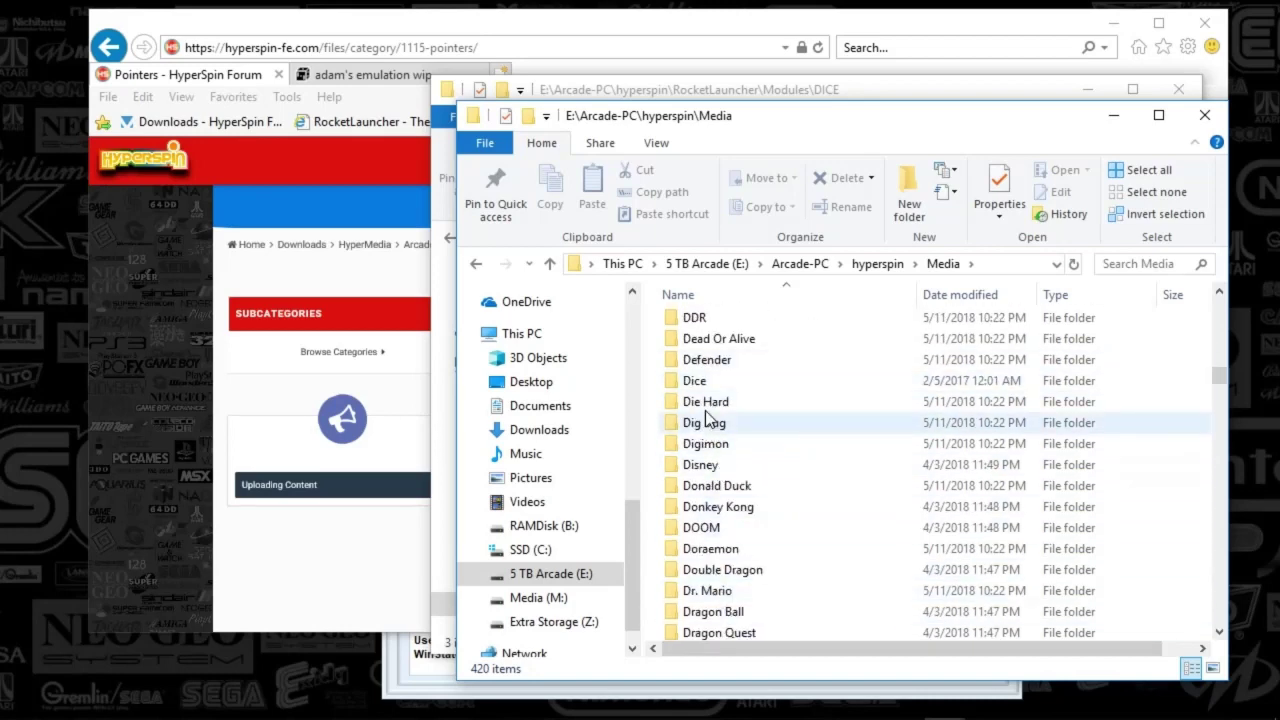
click(699, 386)
double_click(699, 386)
double_click(700, 337)
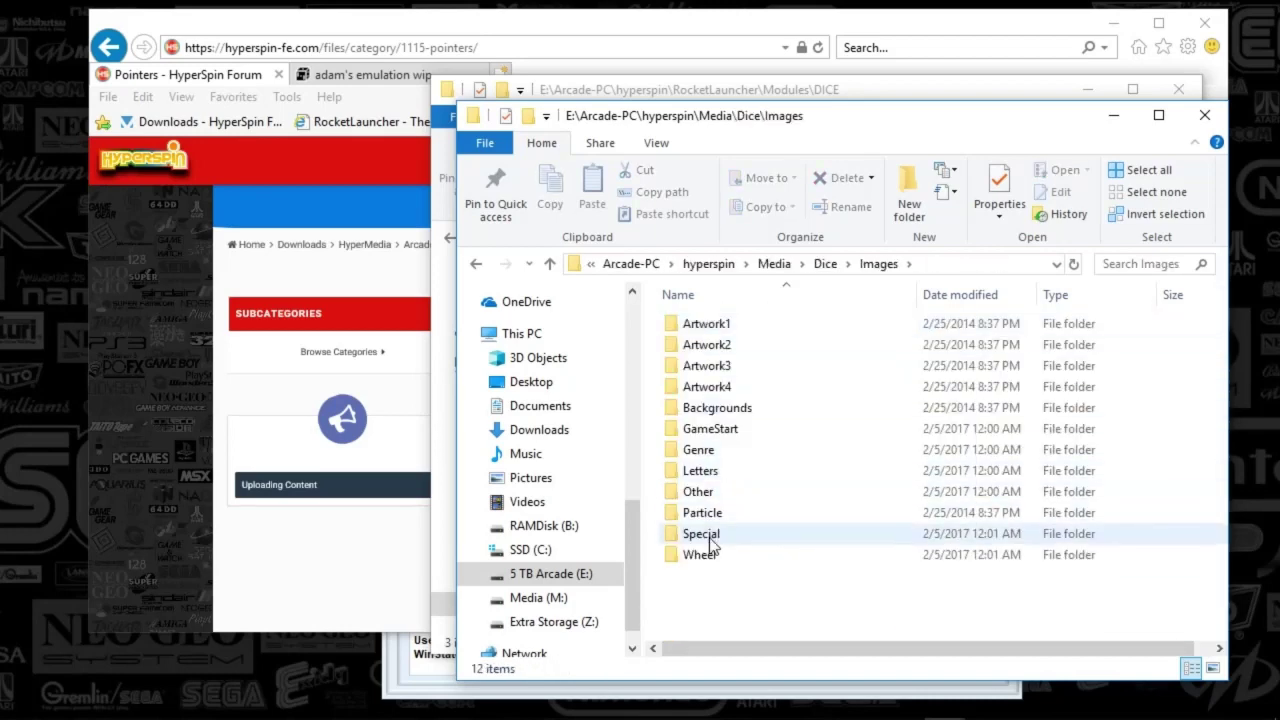
Open the Wheel folder, view Crossfire.png in paint.net, and close the image
double_click(818, 588)
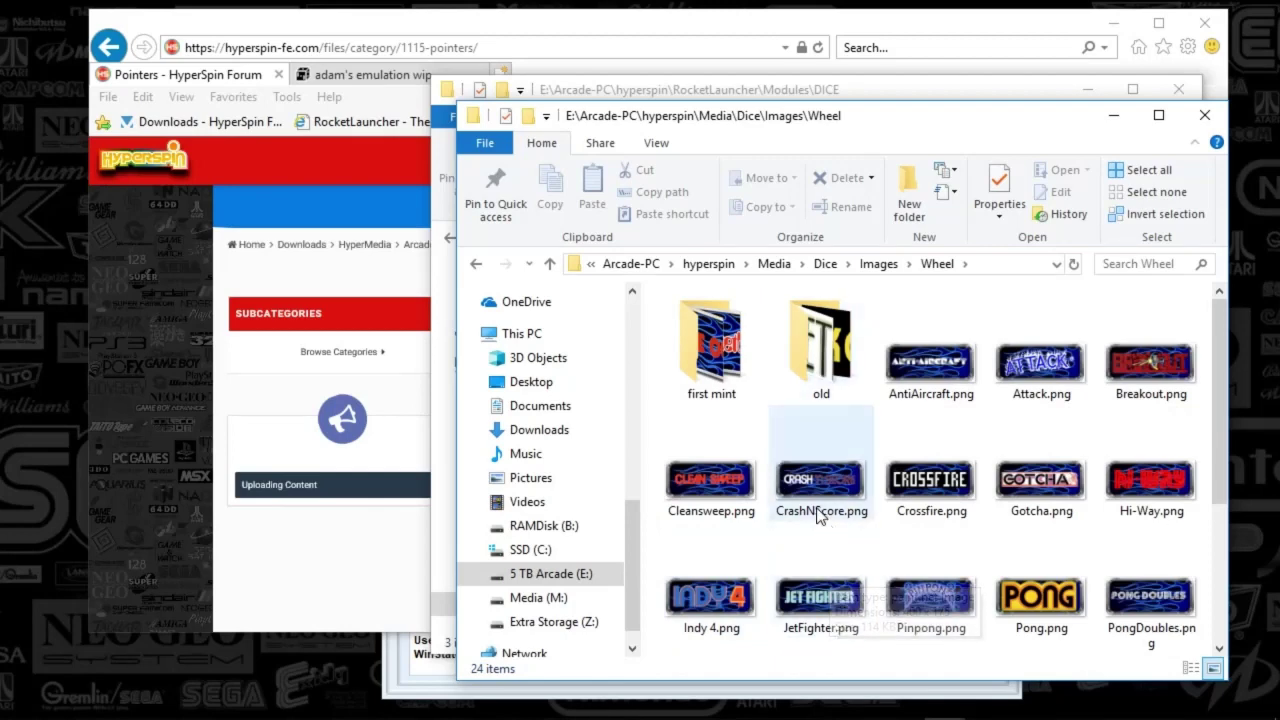
double_click(928, 482)
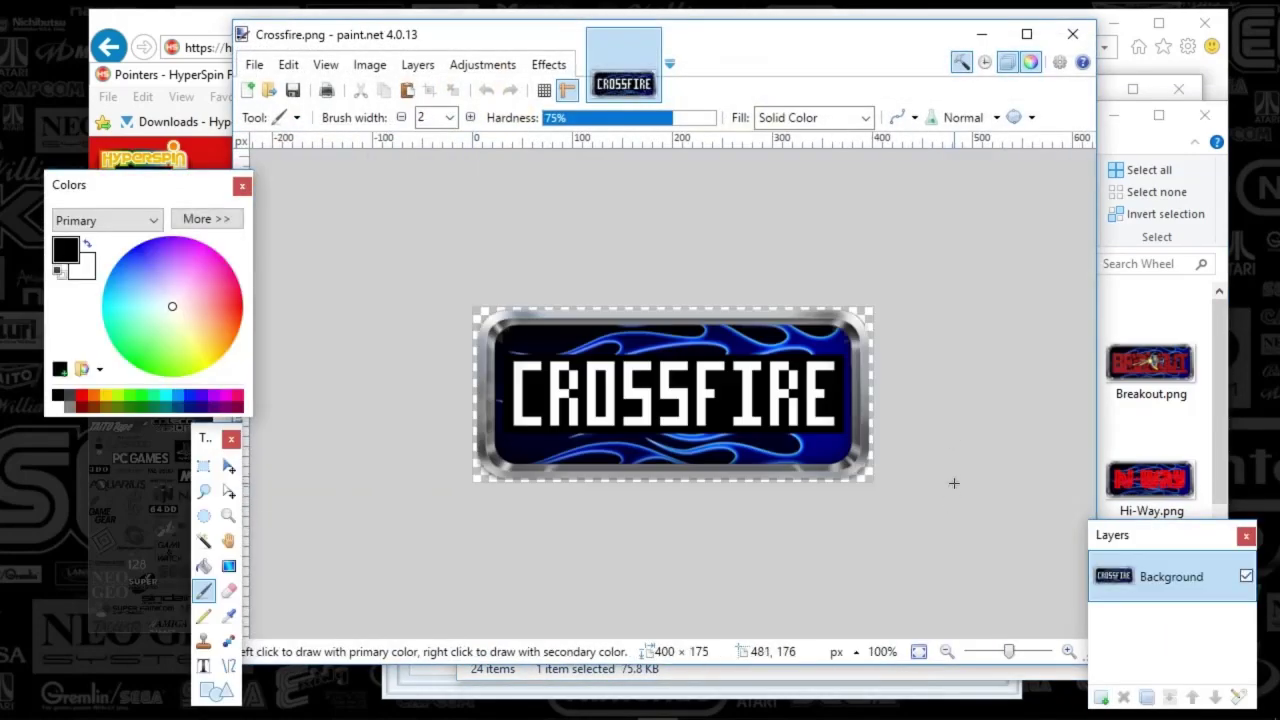
click(1073, 34)
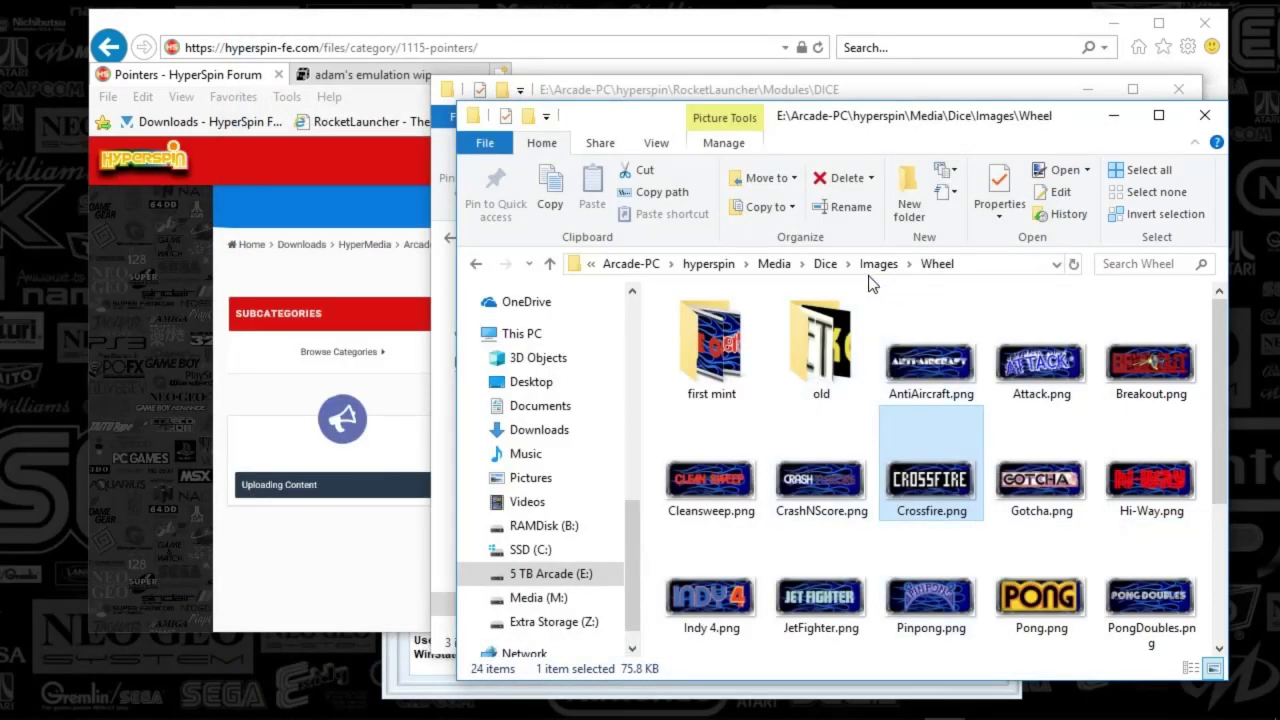
Check the pointer image in the Dice Images\Other folder and return to the Images folder
click(895, 263)
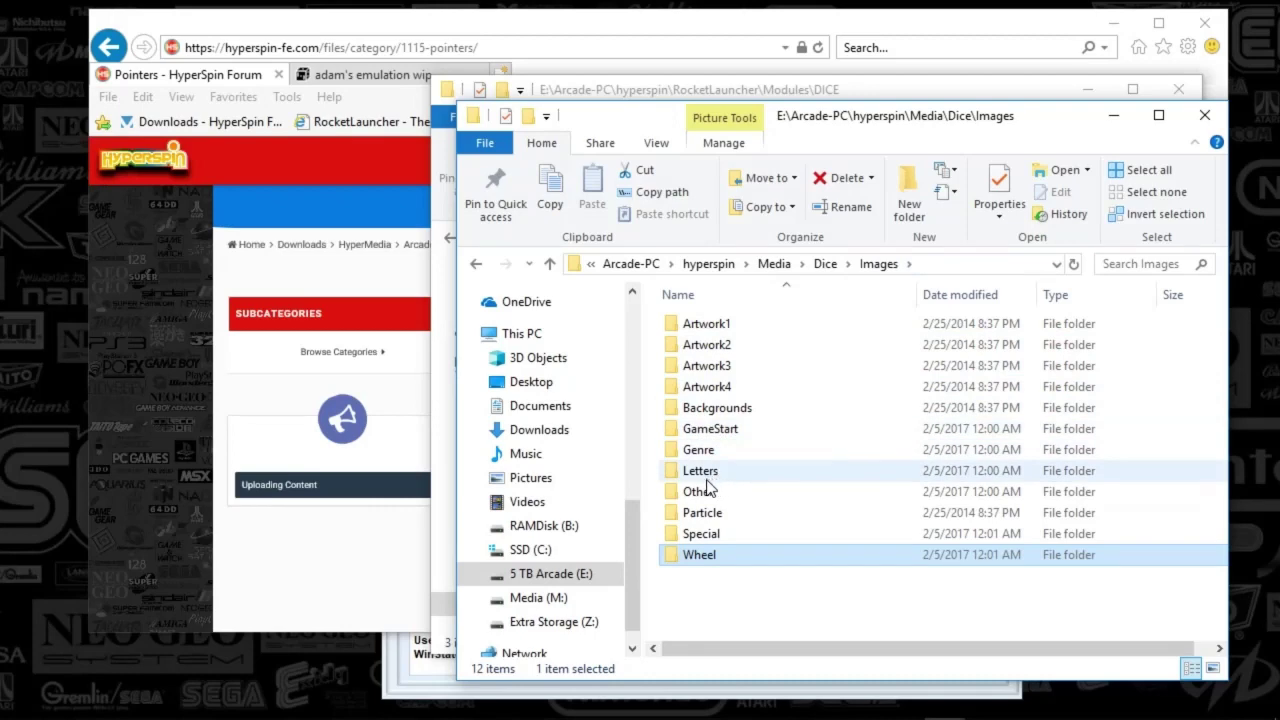
double_click(703, 497)
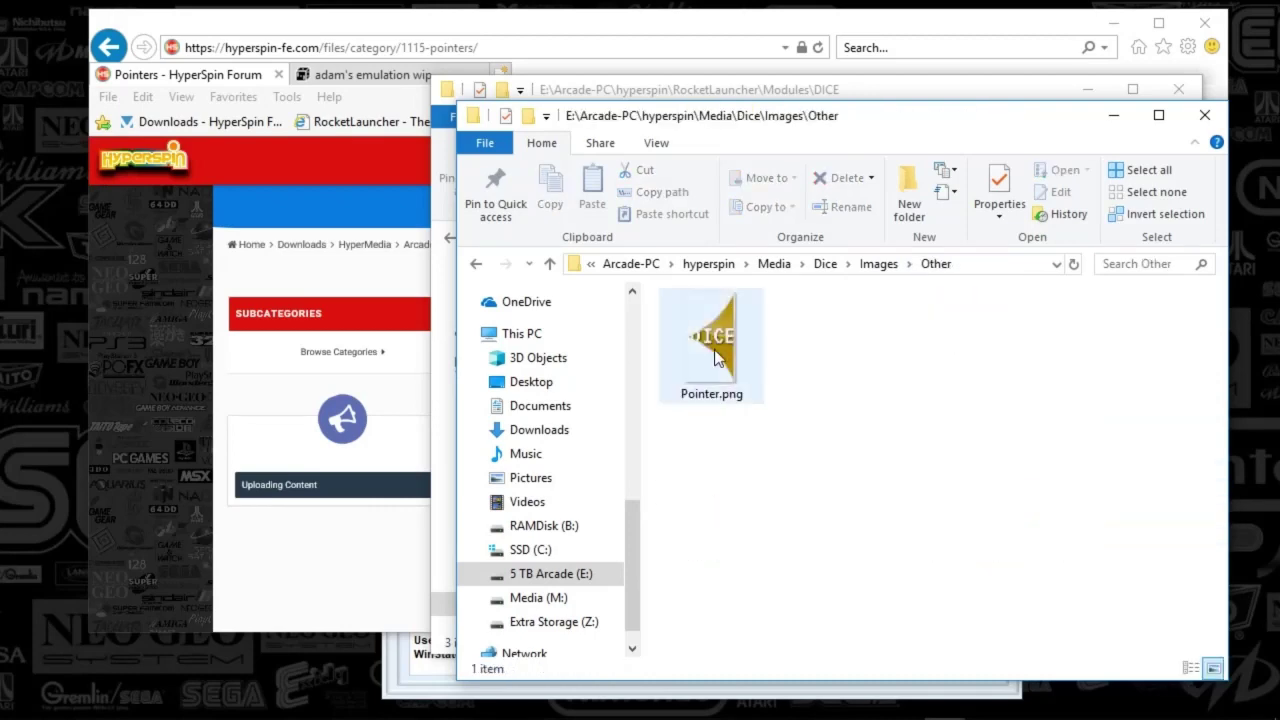
click(877, 264)
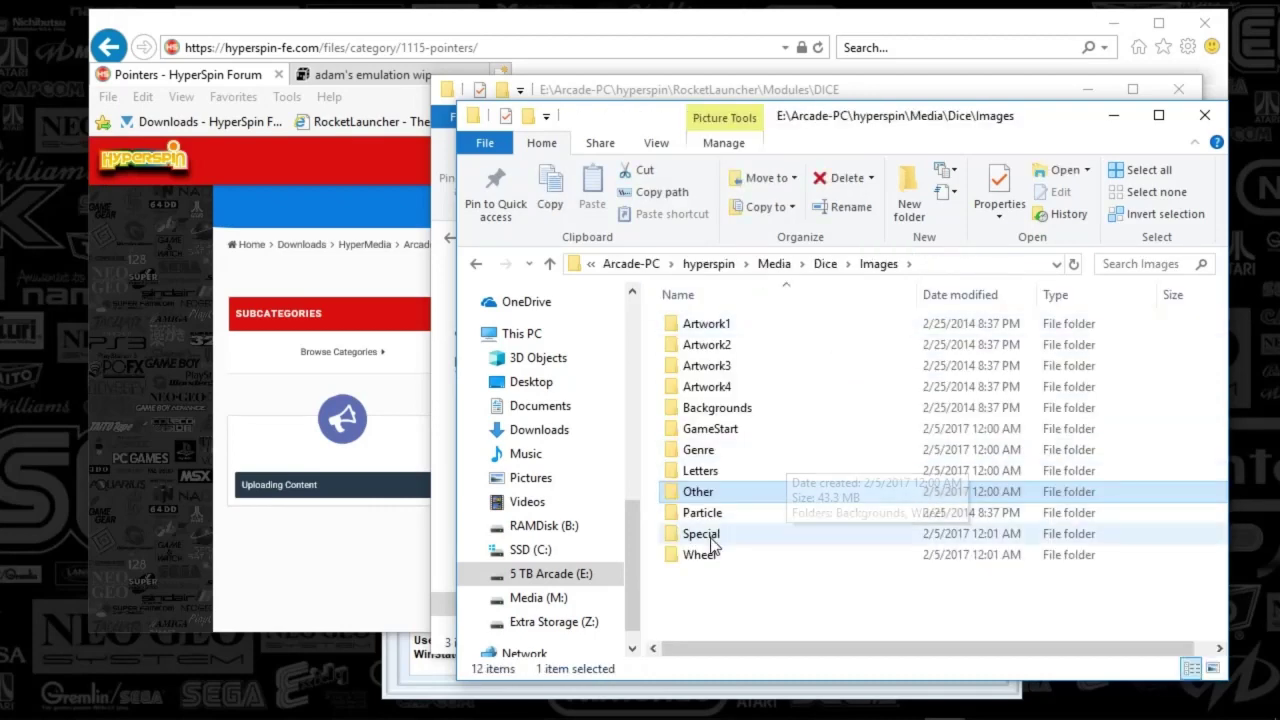
Check the contents of the Artwork3, Artwork2 and Artwork1 folders in turn
double_click(702, 368)
click(866, 270)
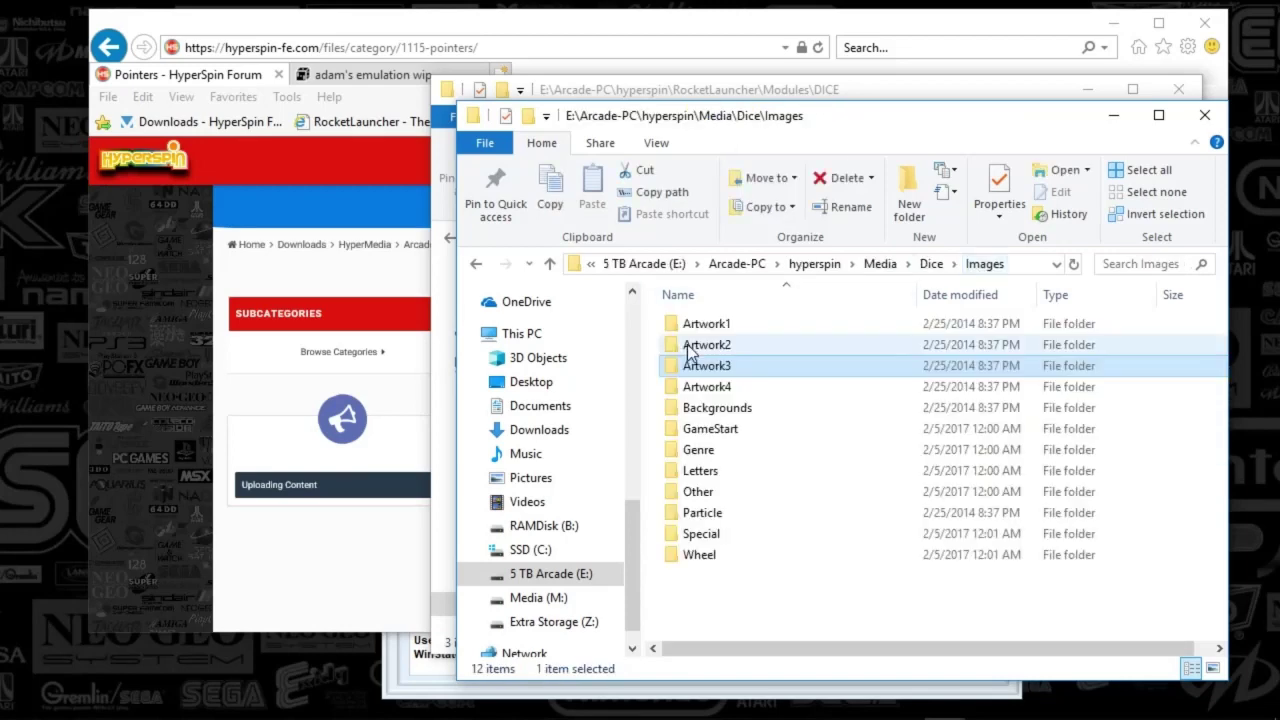
double_click(770, 342)
click(886, 270)
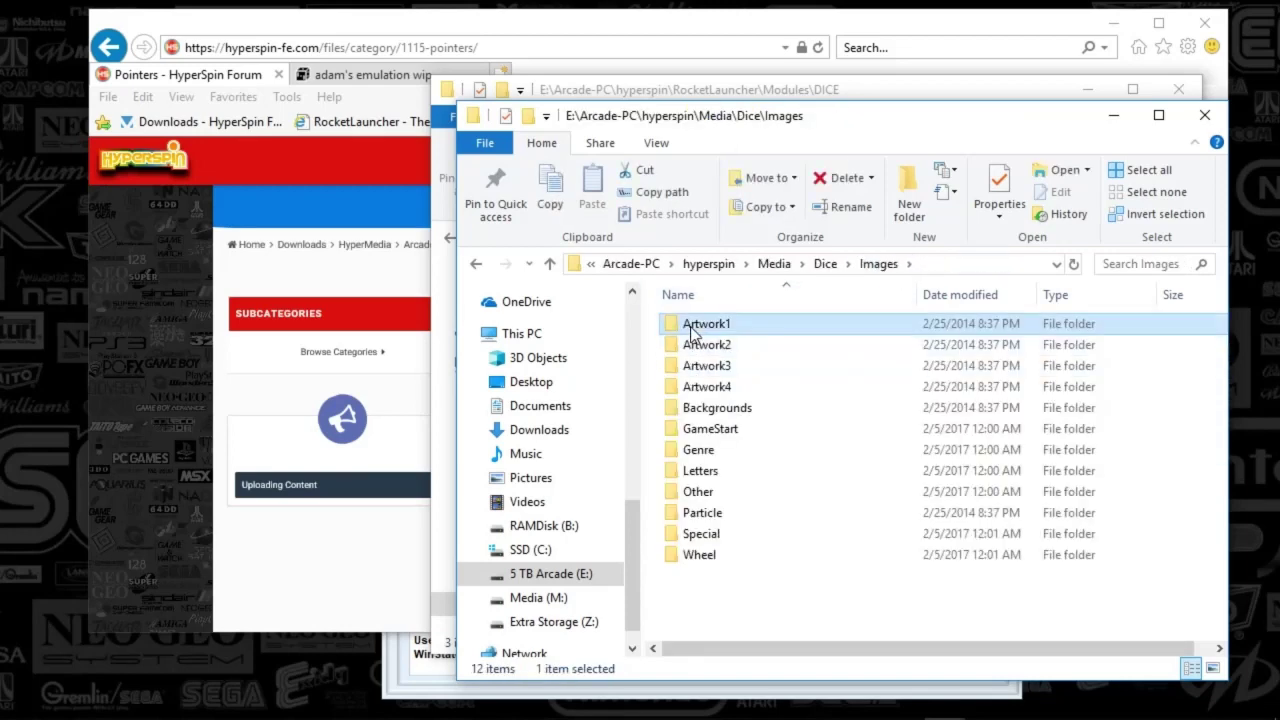
double_click(700, 323)
Open the Themes folder inside the Dice media folder
click(886, 270)
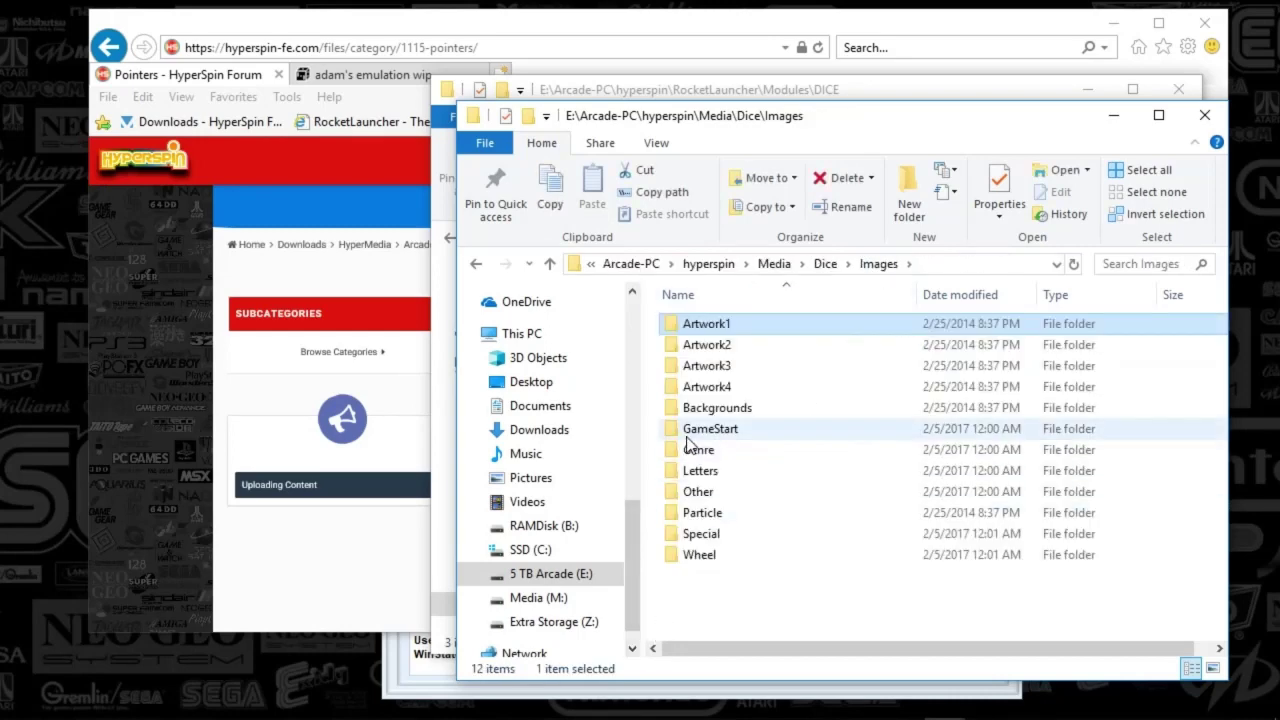
click(826, 265)
double_click(730, 364)
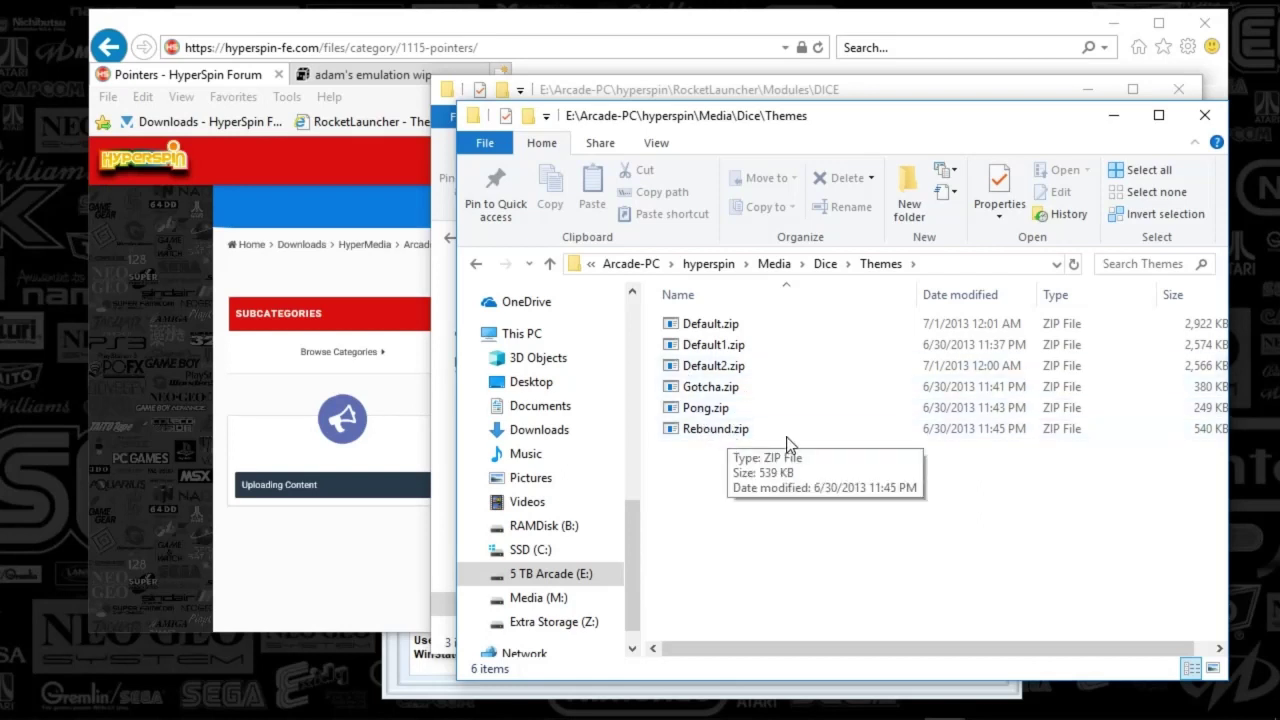
Go back up to the Media folder, minimize its window, and switch to the DICE emulator settings in HyperHQ
click(827, 264)
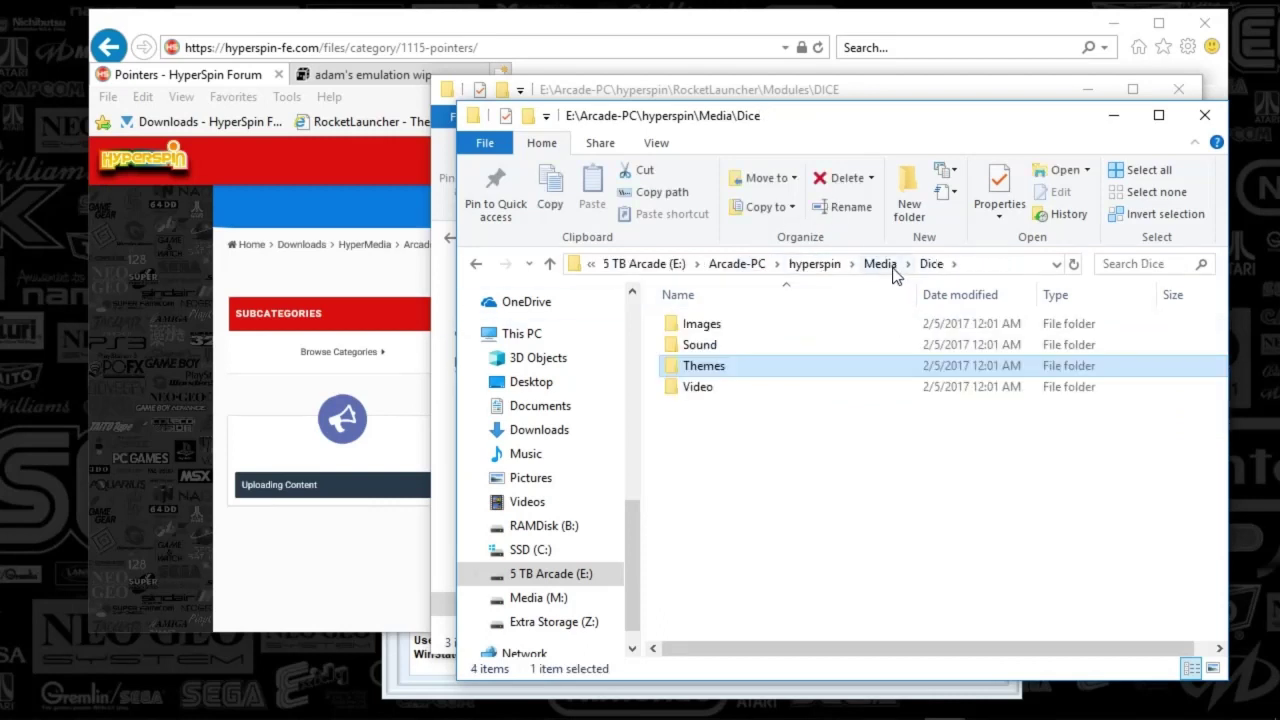
click(852, 265)
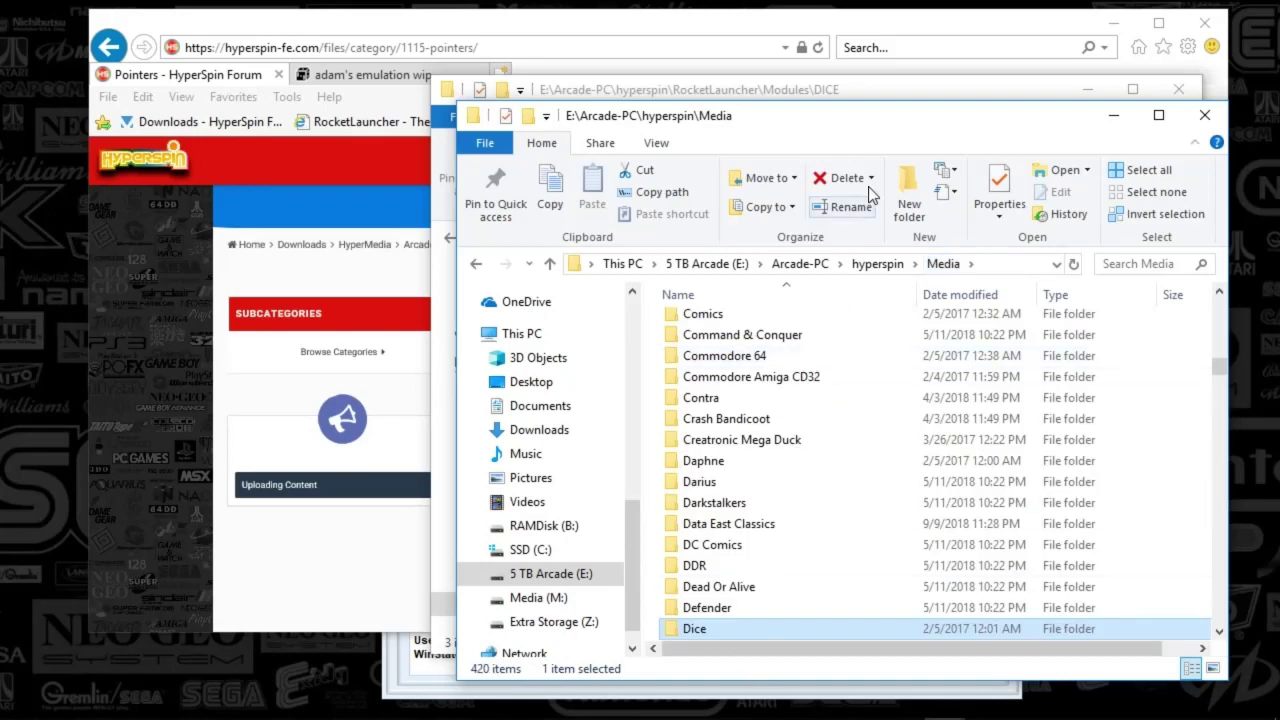
click(1116, 118)
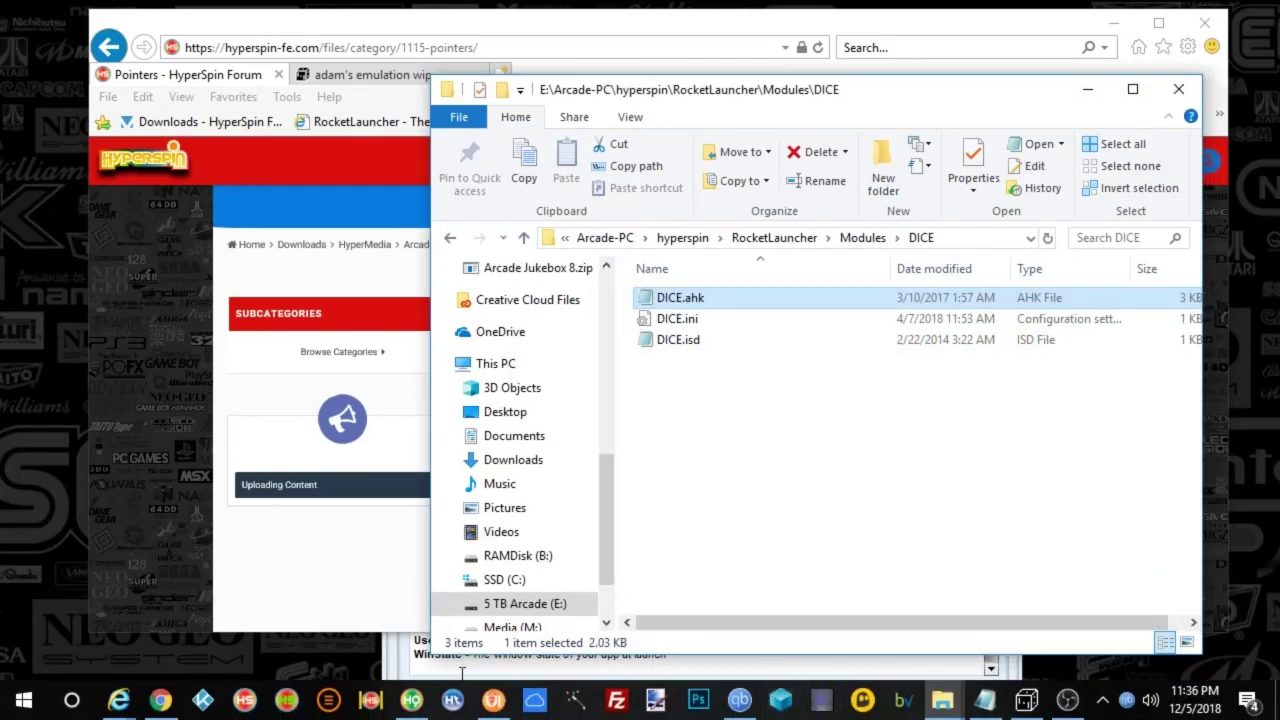
click(414, 678)
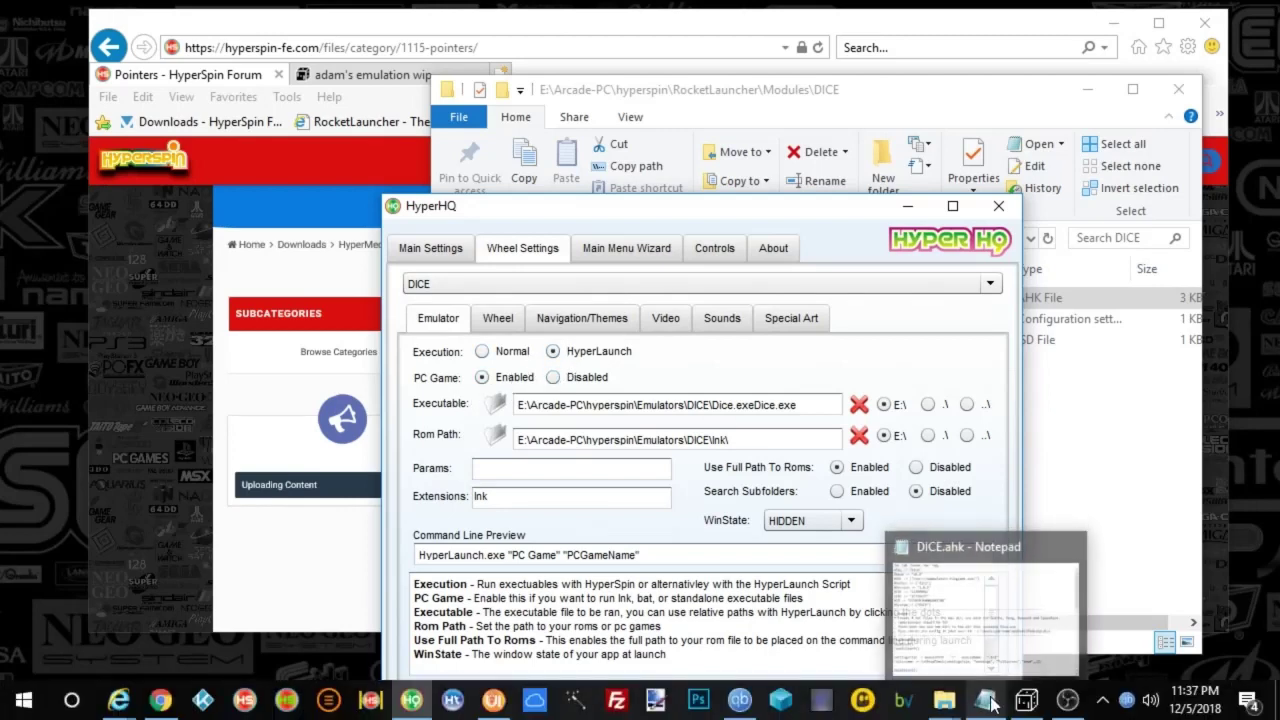
Switch to DICE.ahk in Notepad, highlight the Notes block on txt files and emulator paths, and close the file
click(989, 700)
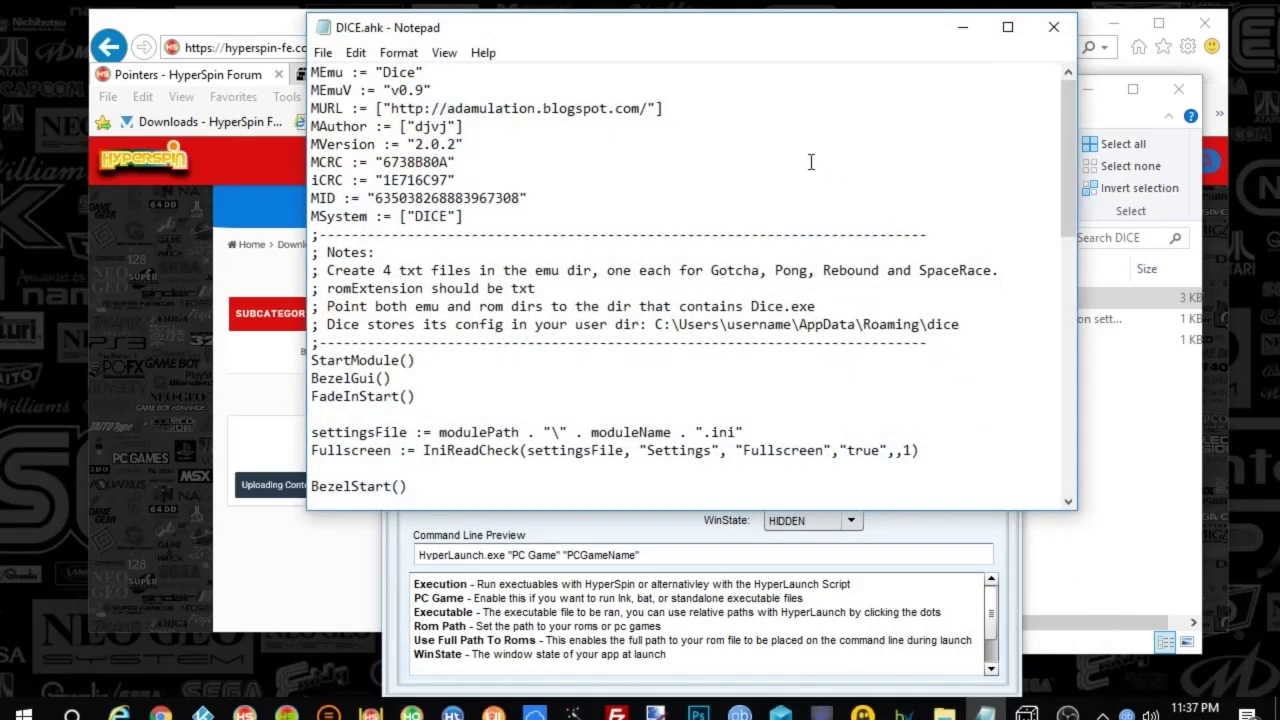
drag(328, 257, 943, 328)
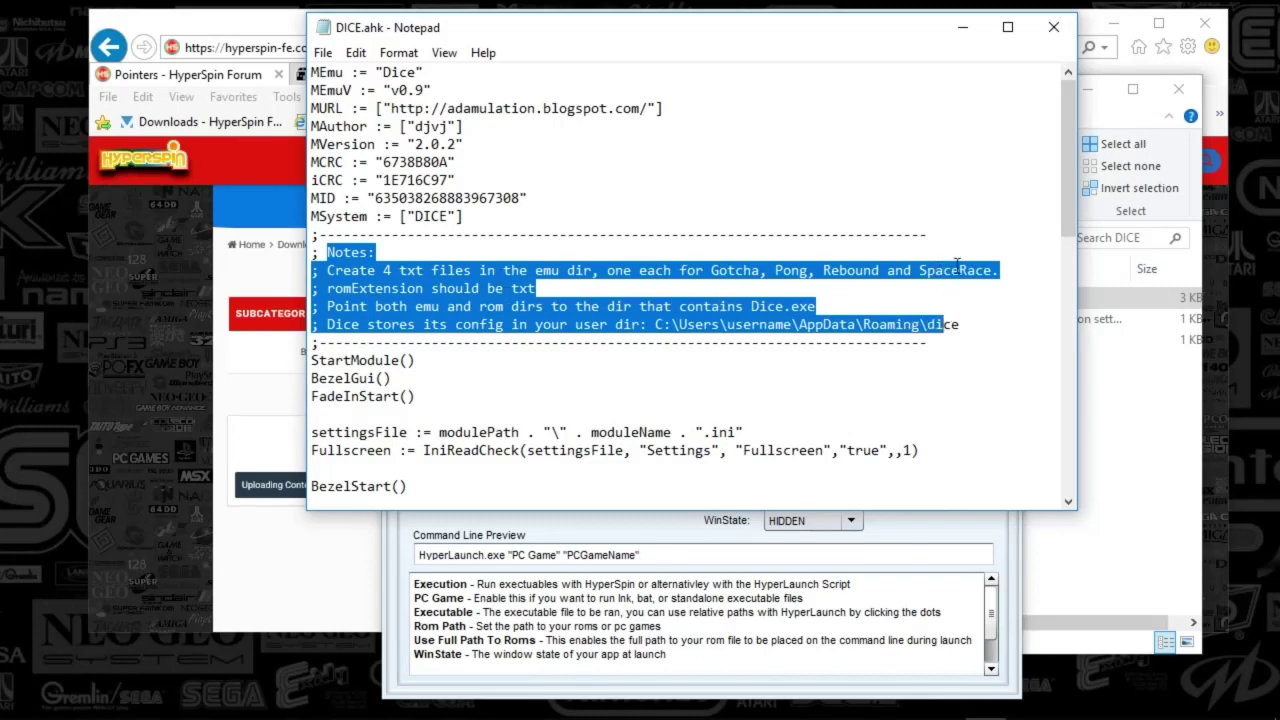
click(971, 174)
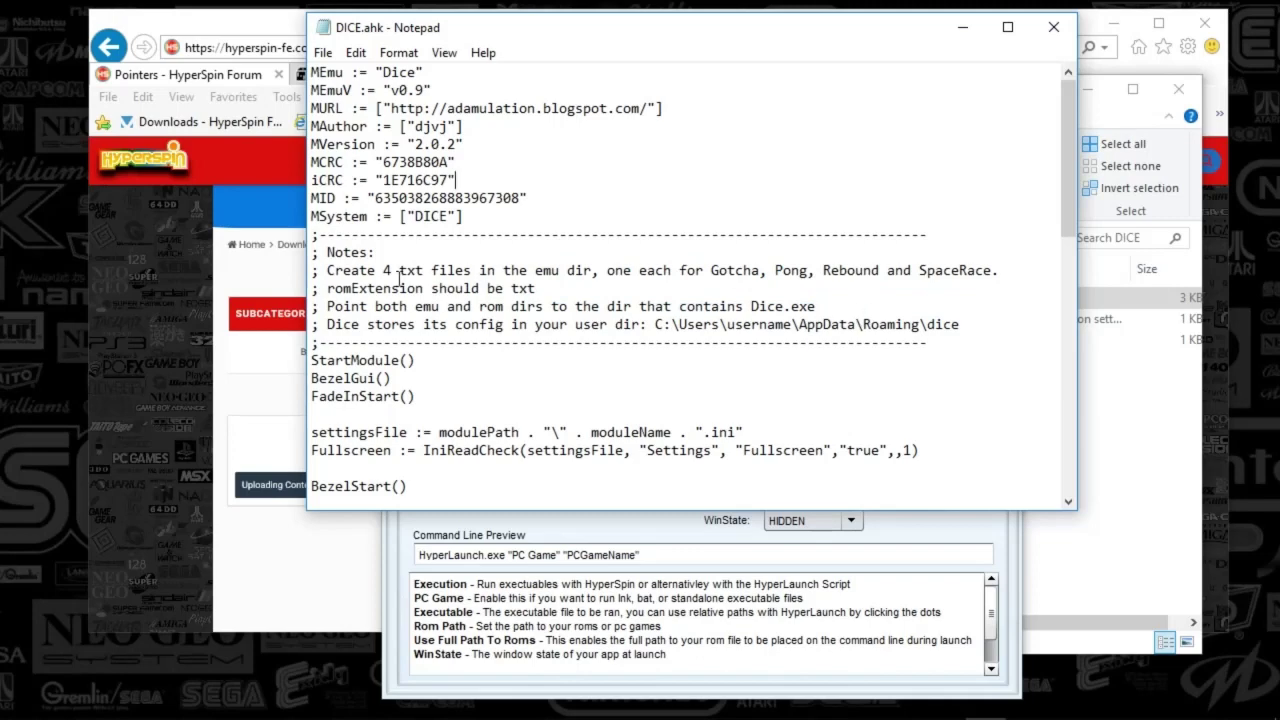
drag(344, 252, 1000, 323)
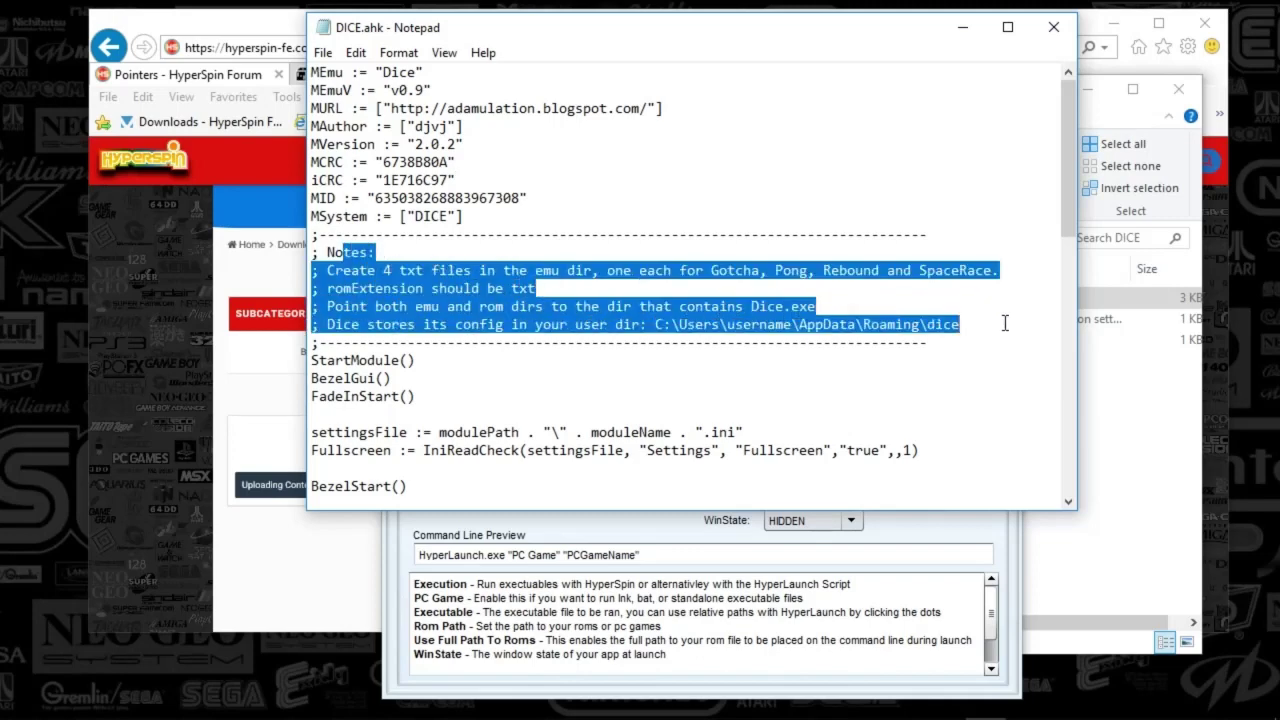
click(1054, 25)
Examine the end of the DICE executable path in HyperHQ and shift the HyperHQ window slightly aside
click(672, 381)
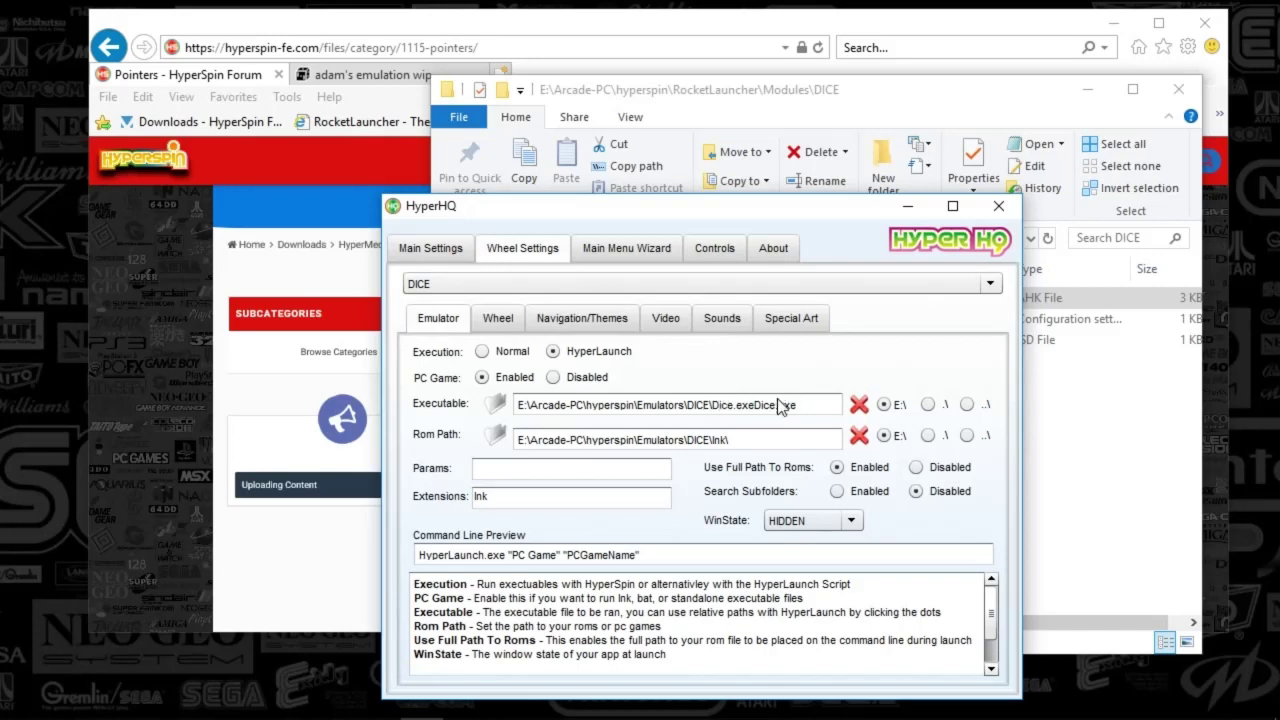
shift+click(707, 404)
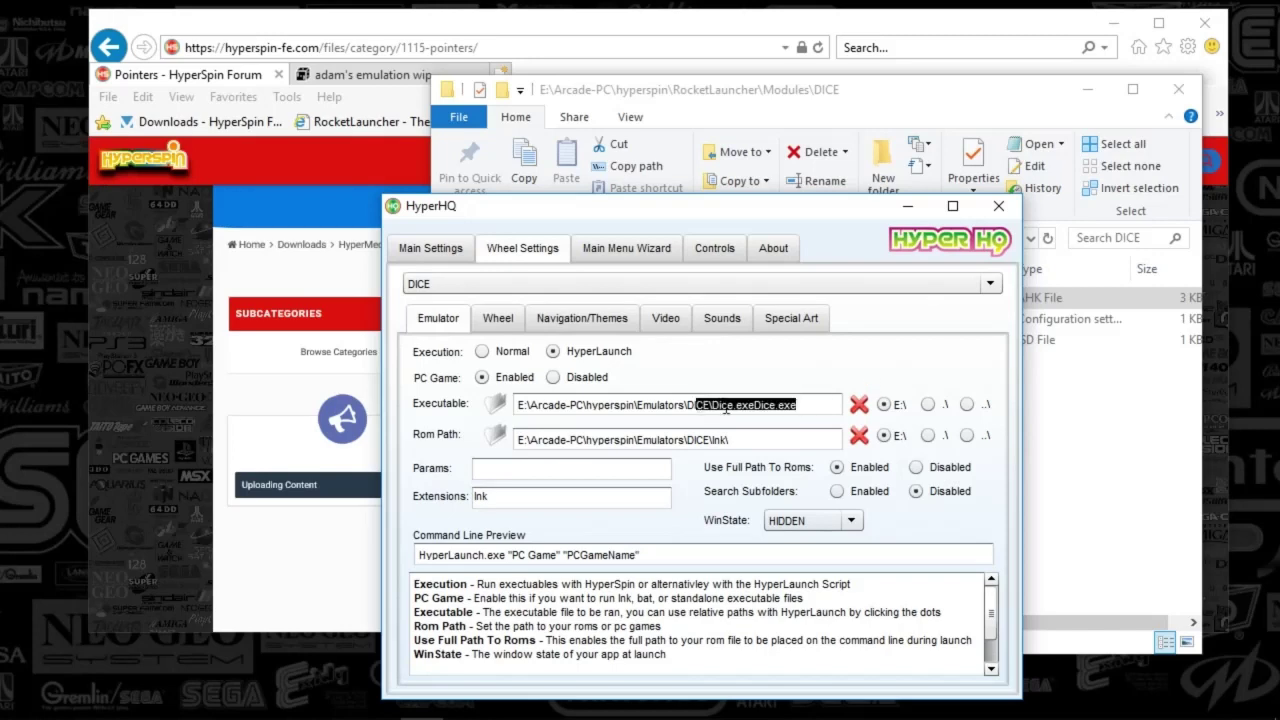
click(784, 405)
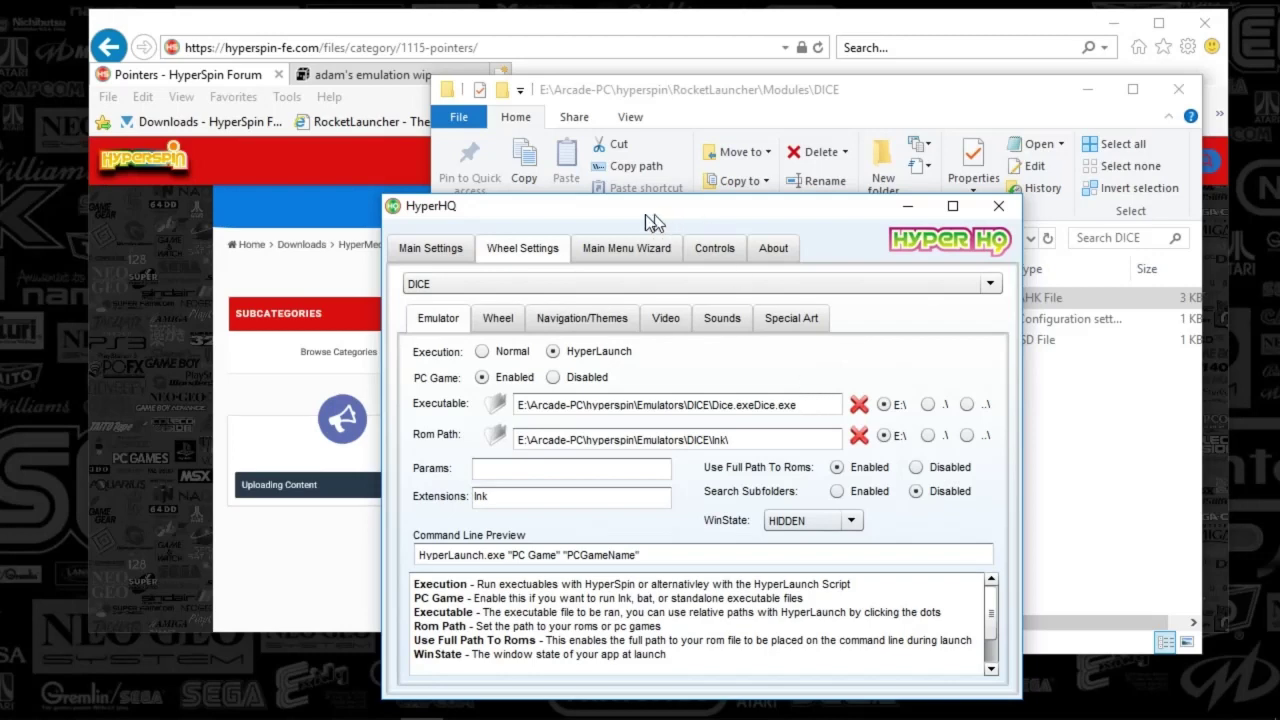
drag(645, 214, 669, 202)
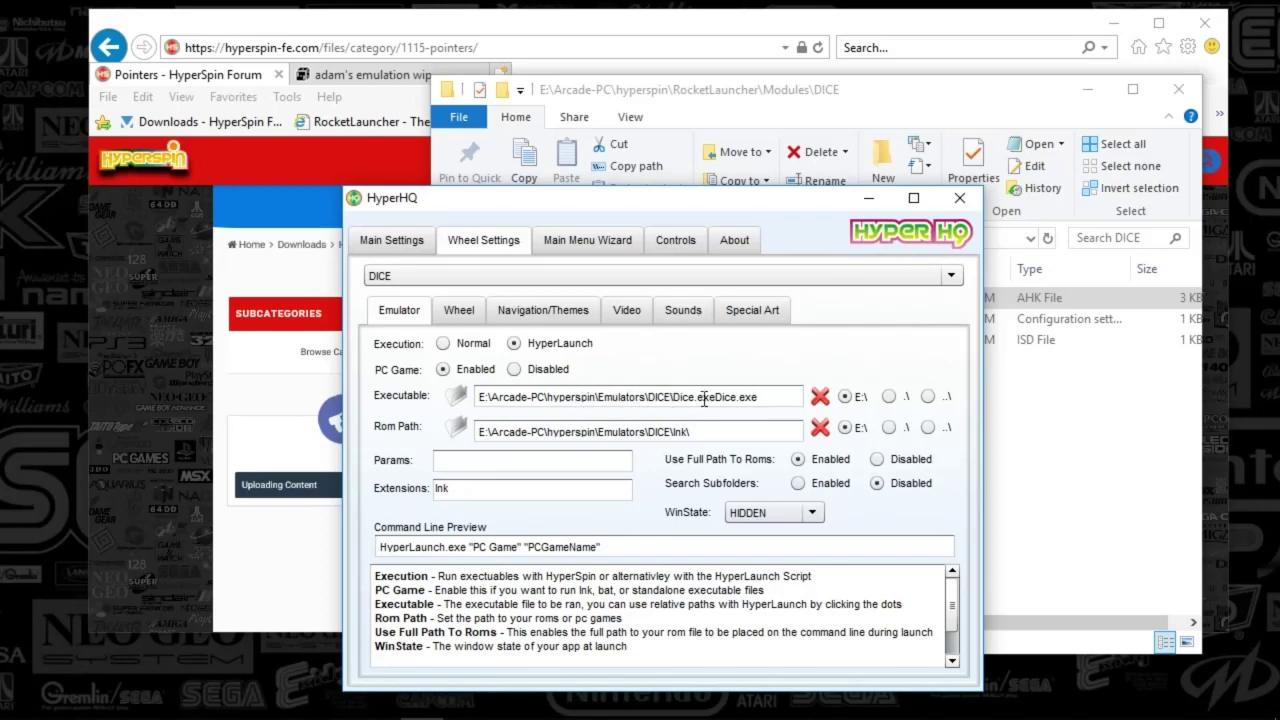
Switch to the RocketLauncher module's File Explorer window, move it aside, and open hyperspin\Emulators\DICE
drag(755, 95, 840, 99)
click(772, 250)
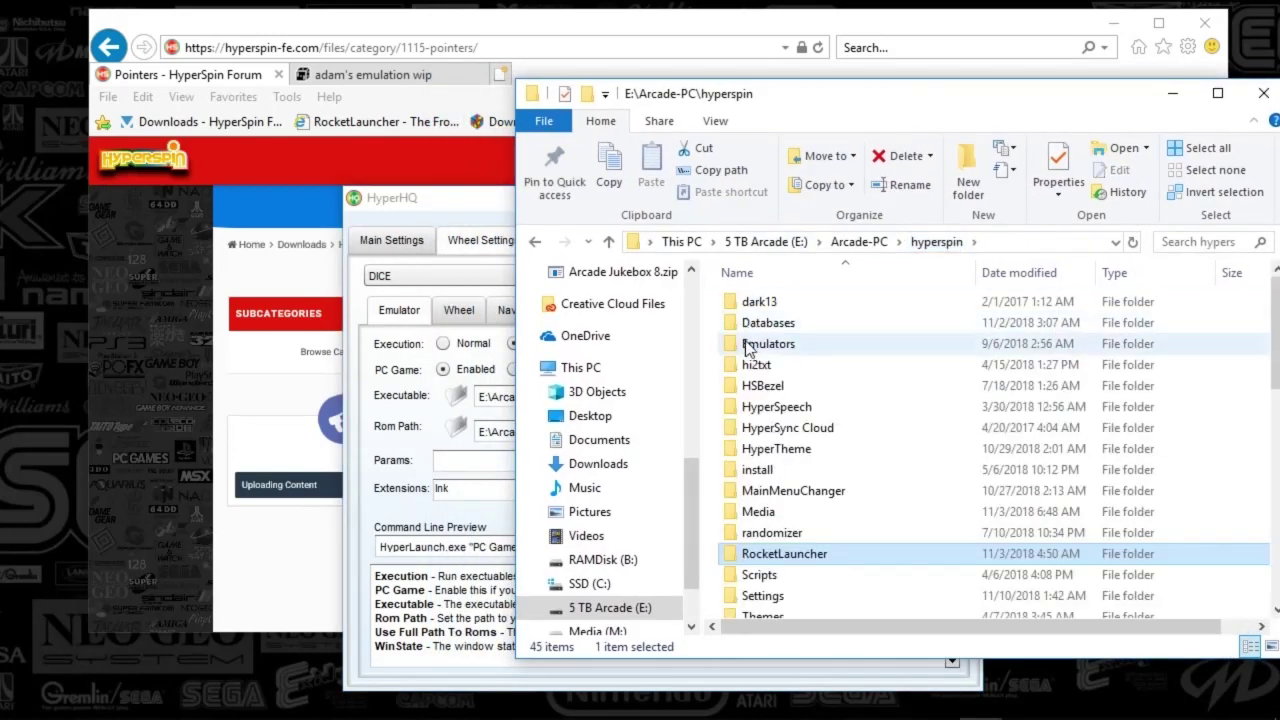
double_click(770, 345)
scroll(765, 385, down, 20)
scroll(765, 380, up, 20)
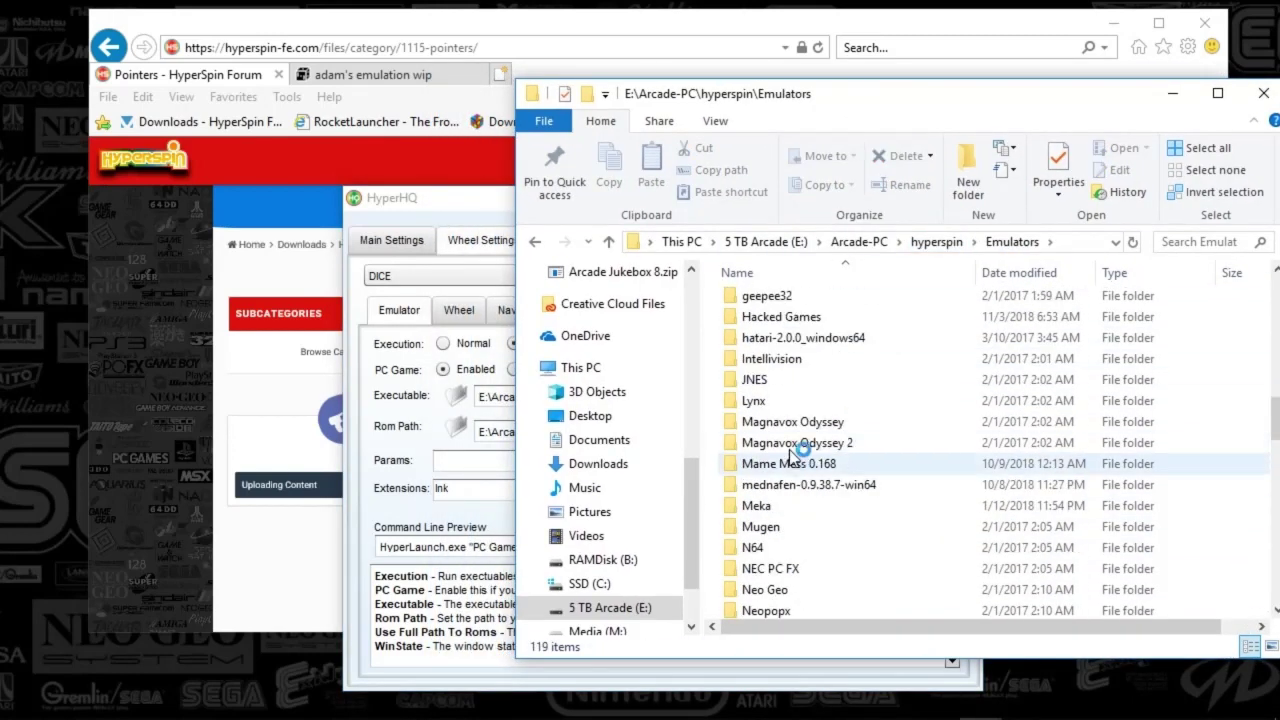
scroll(797, 432, up, 1)
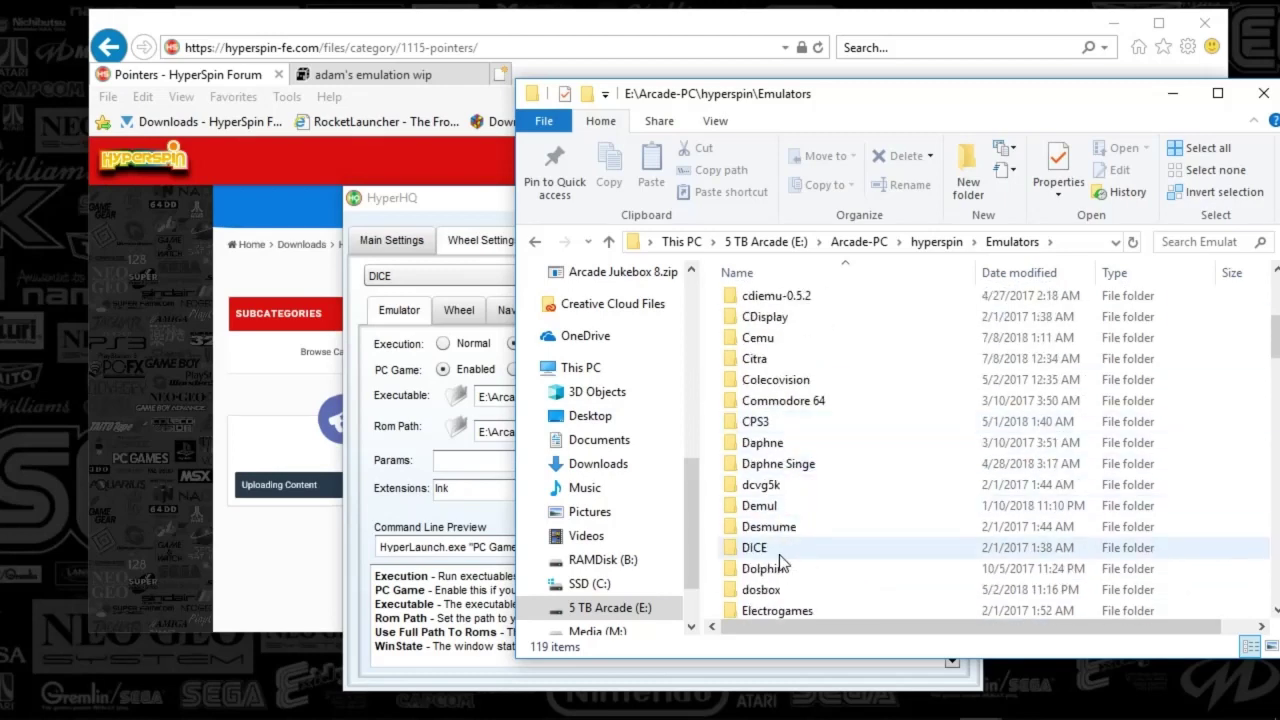
double_click(785, 550)
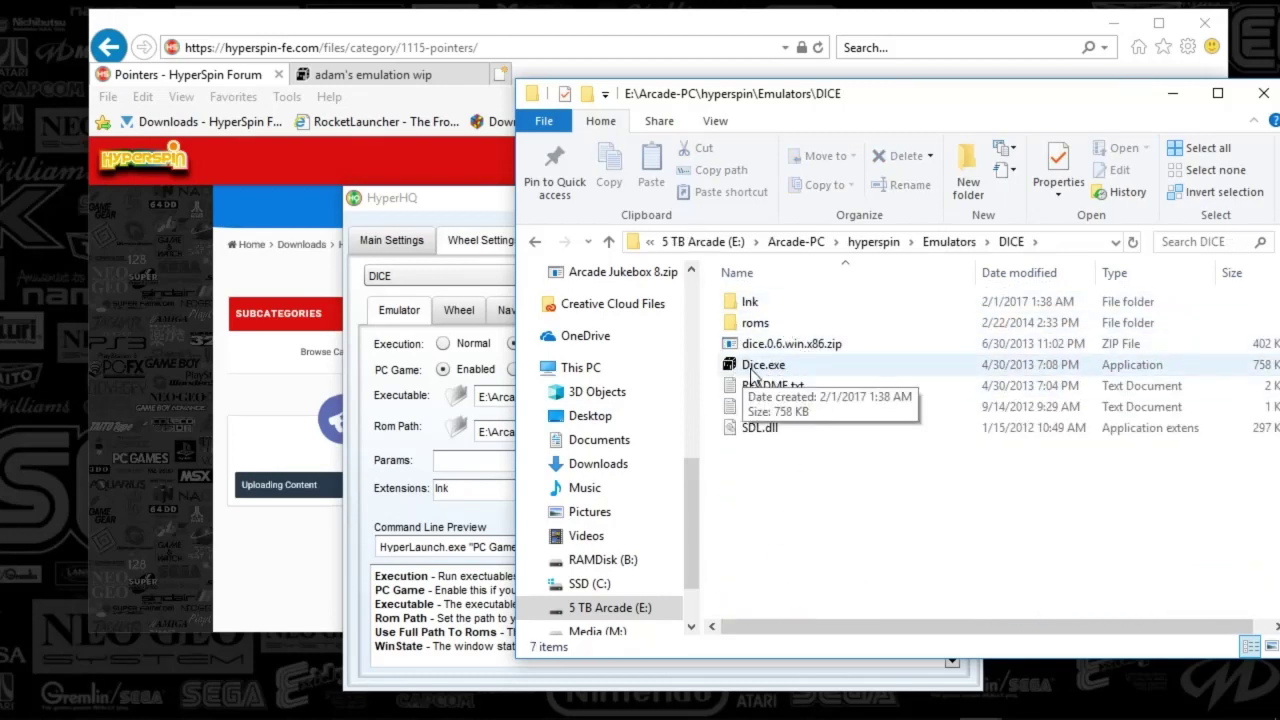
Compare the executable path in HyperHQ with the contents of the DICE emulator folder
click(483, 215)
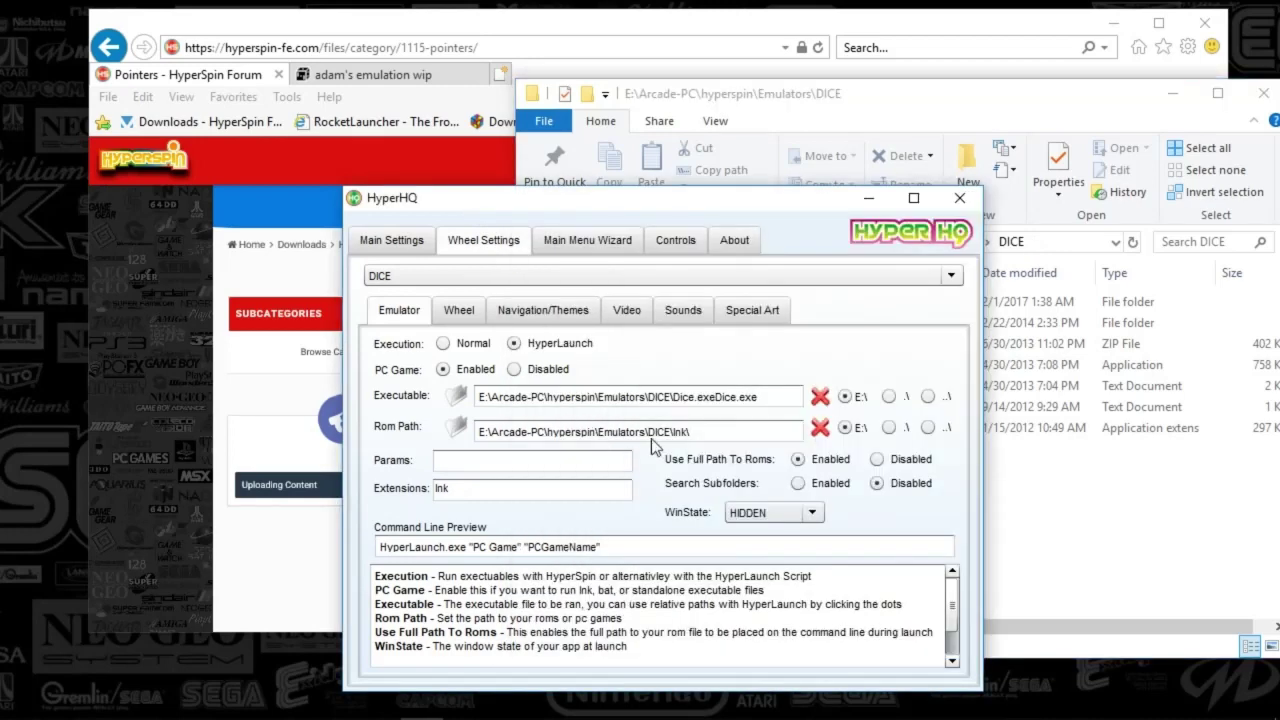
drag(758, 397, 697, 397)
click(733, 396)
click(1015, 475)
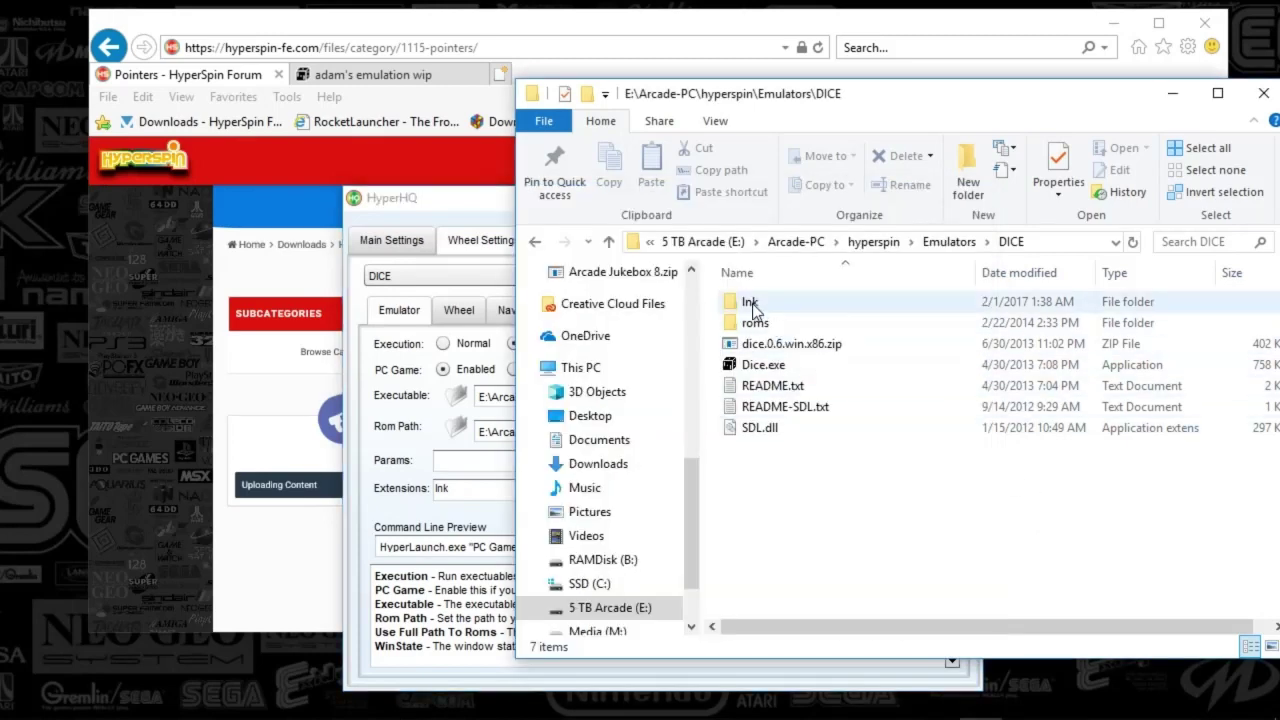
Return to HyperHQ and highlight the repeated Dice.exe at the end of the executable path
click(391, 502)
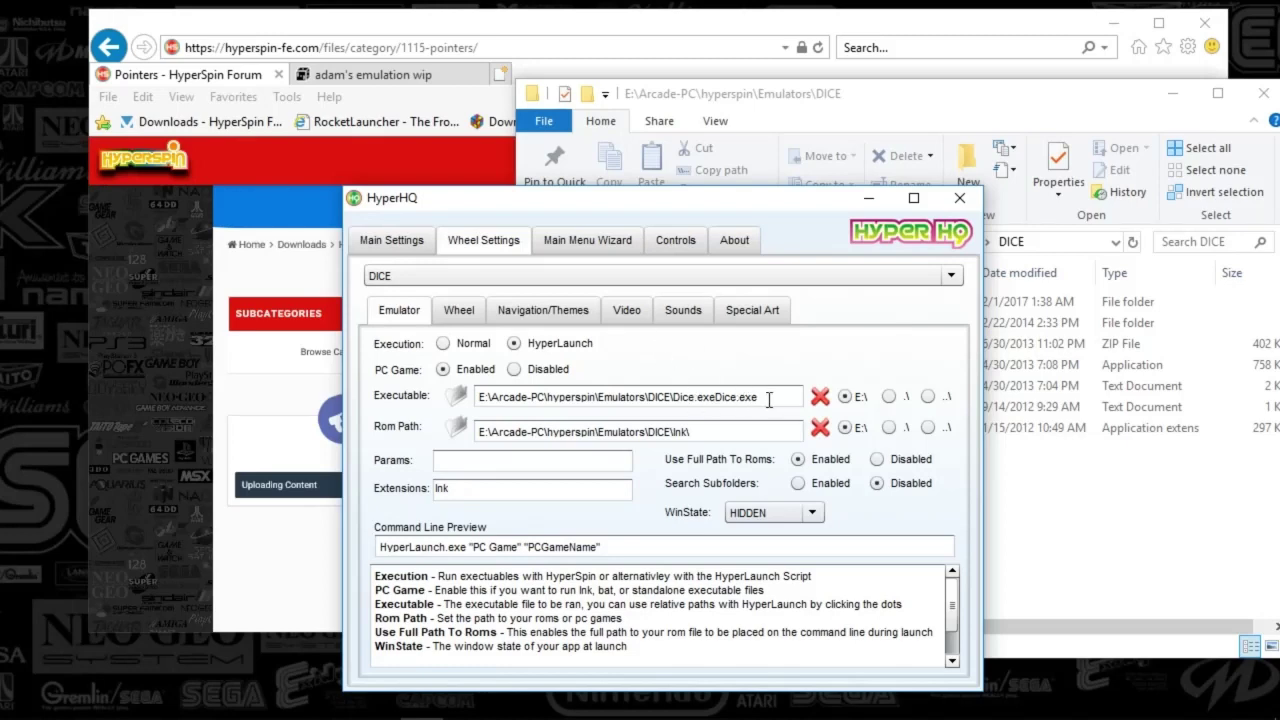
drag(758, 398, 716, 398)
click(718, 397)
double_click(744, 398)
click(764, 397)
drag(715, 399, 746, 399)
click(727, 399)
double_click(762, 396)
click(762, 396)
Review the DICE Wheel and Navigation/Themes settings, briefly toggling the Wheels Only filter on and off
click(465, 314)
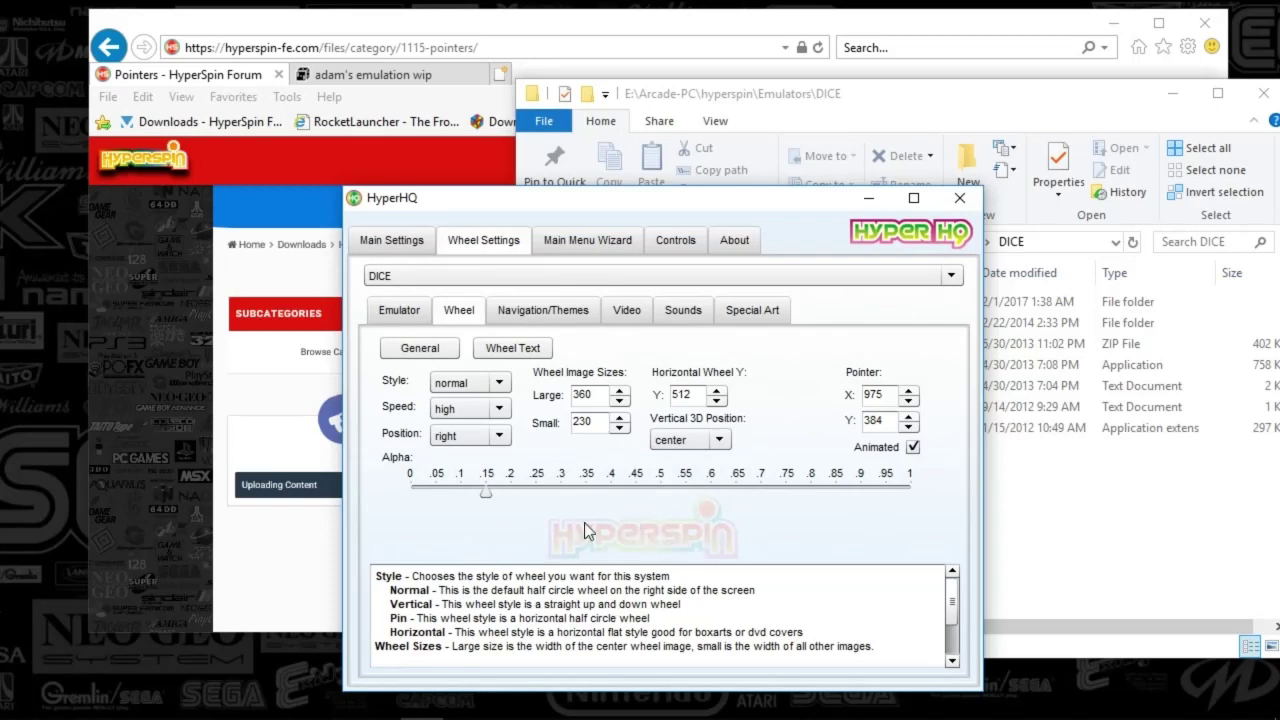
click(545, 312)
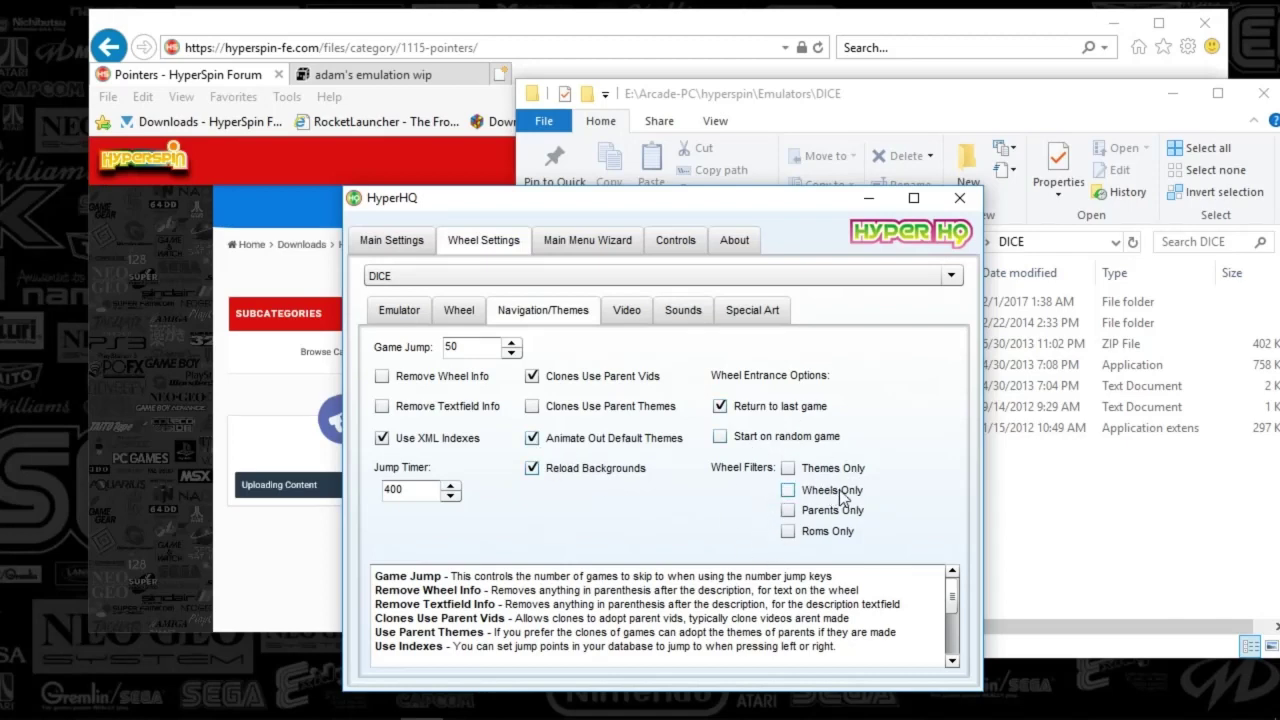
click(789, 491)
click(789, 491)
Review the DICE Video, Sounds and Special Art settings, and close HyperHQ
click(631, 318)
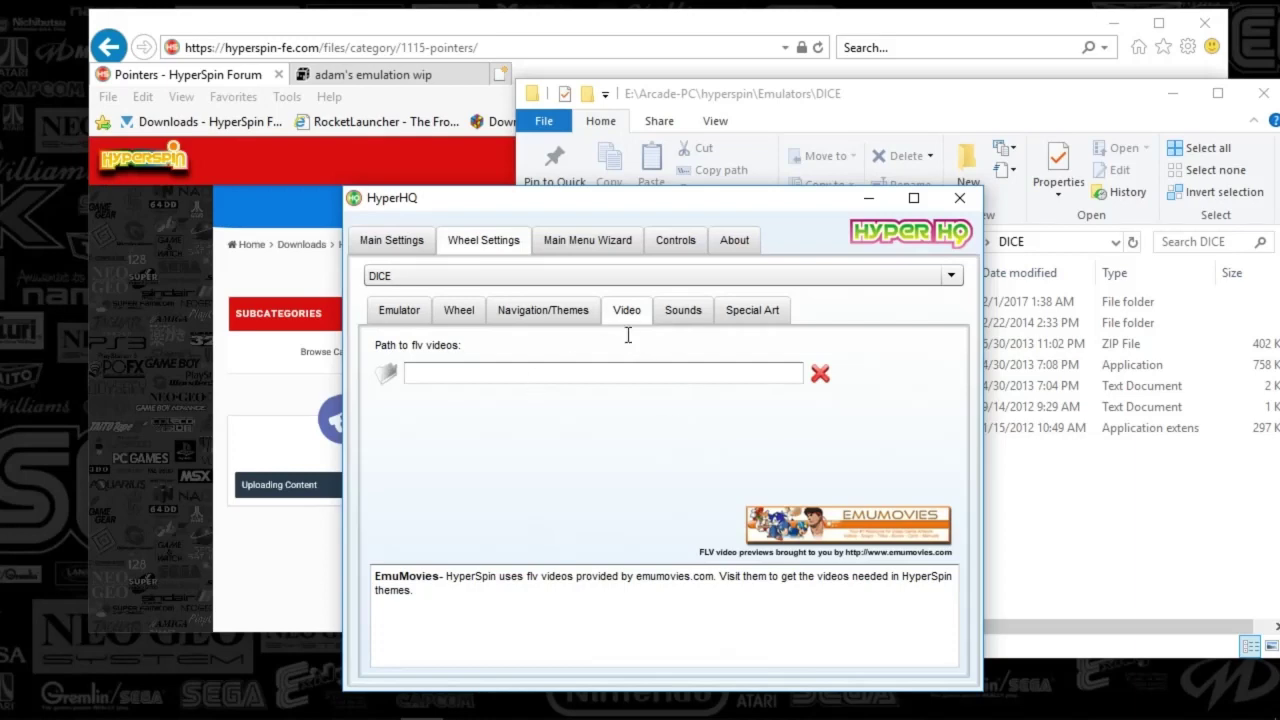
click(675, 312)
click(746, 313)
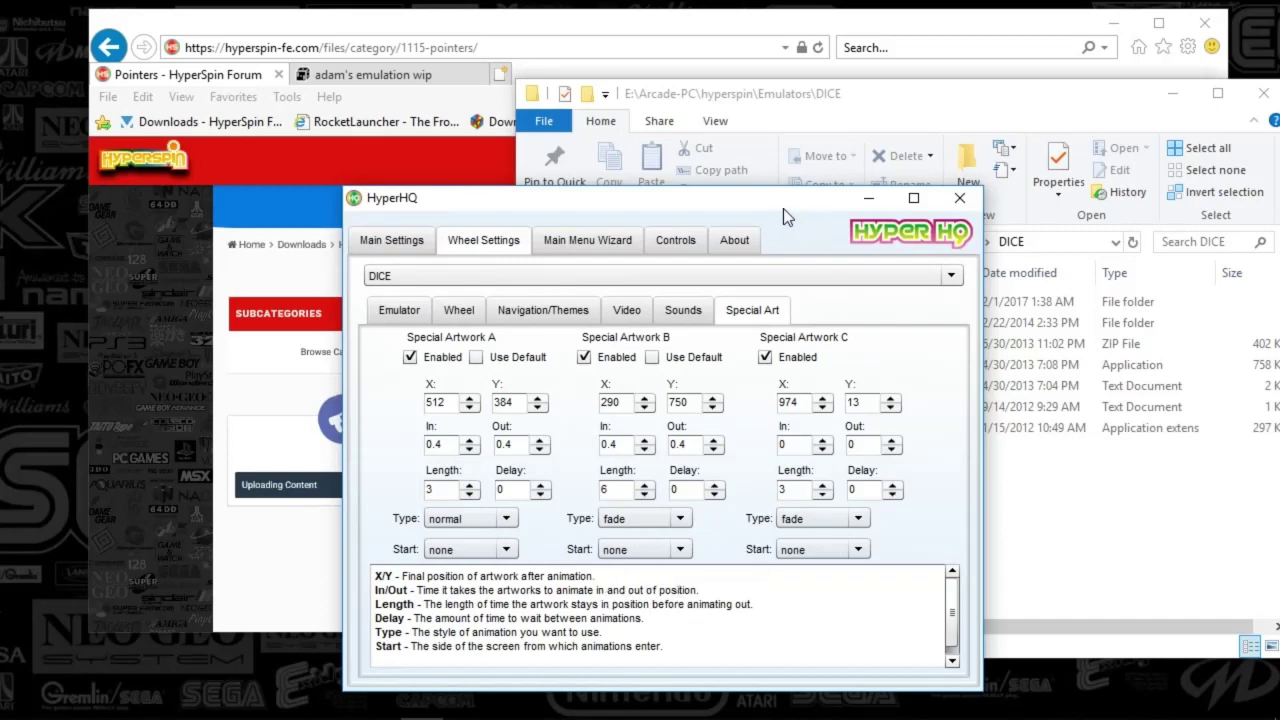
drag(783, 208, 769, 204)
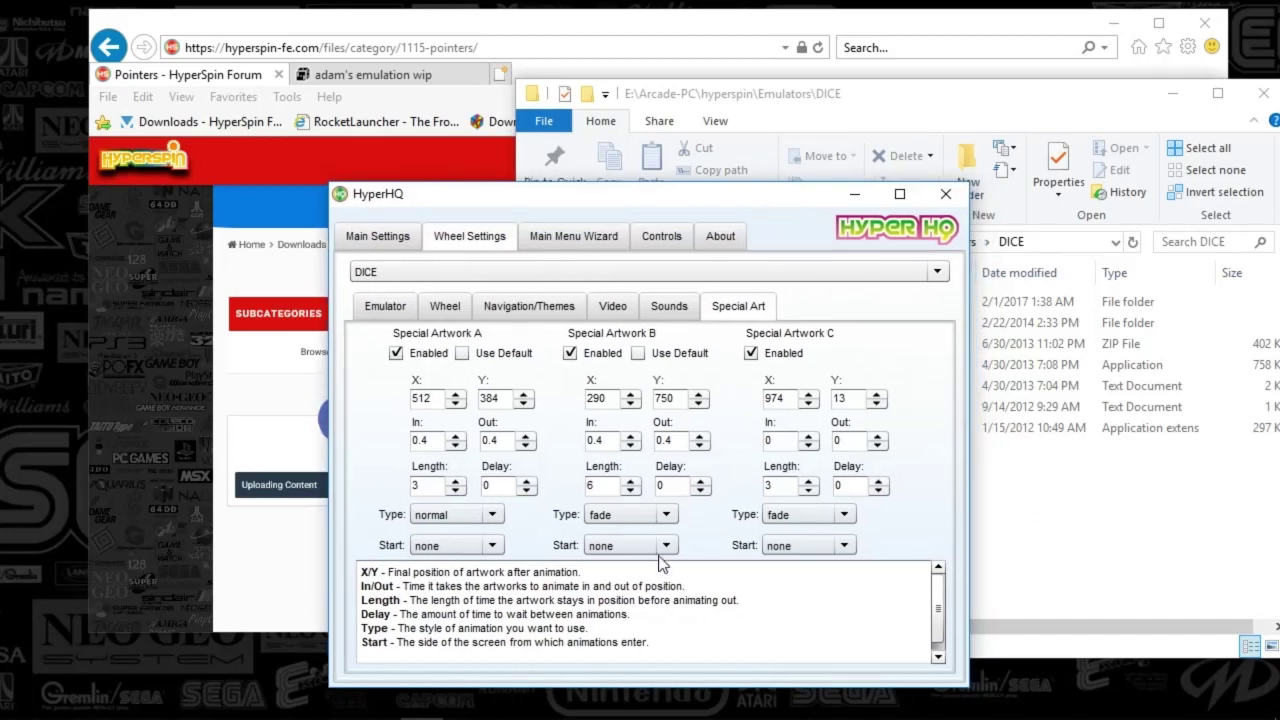
click(949, 195)
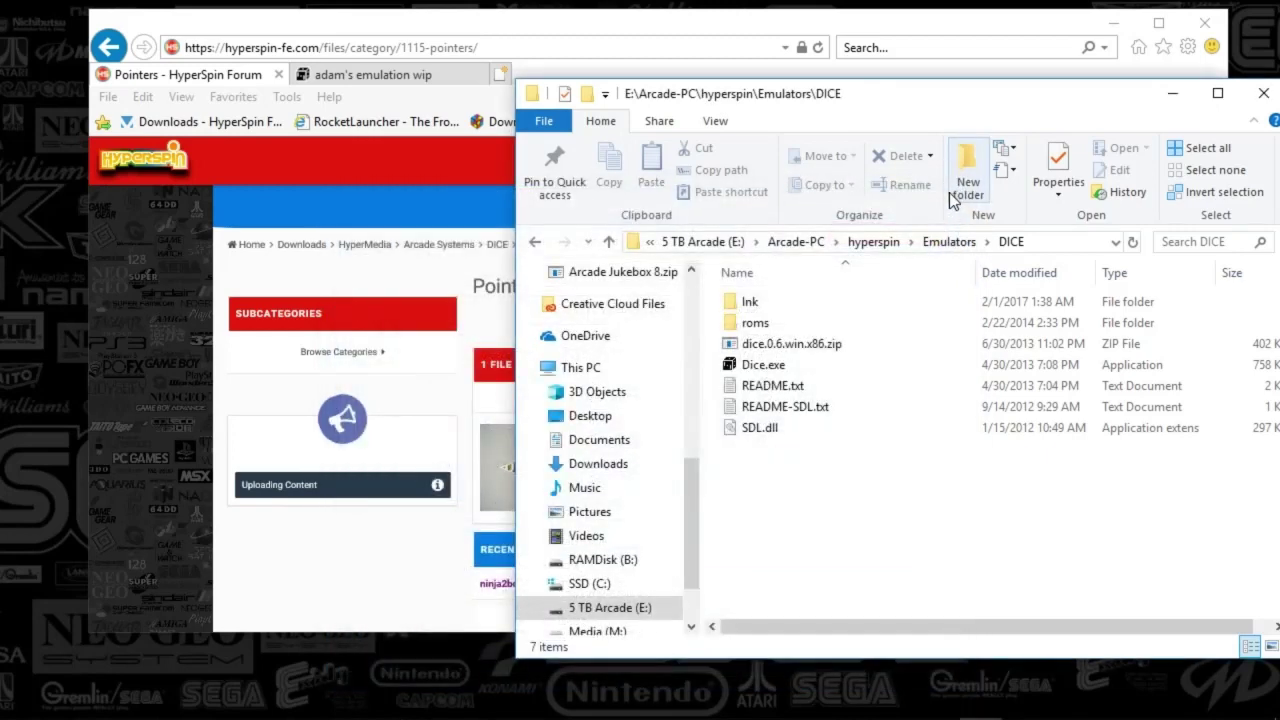
Return to the main hyperspin folder, point out the Media folder, and glance at the DICE Pointers download page
click(873, 241)
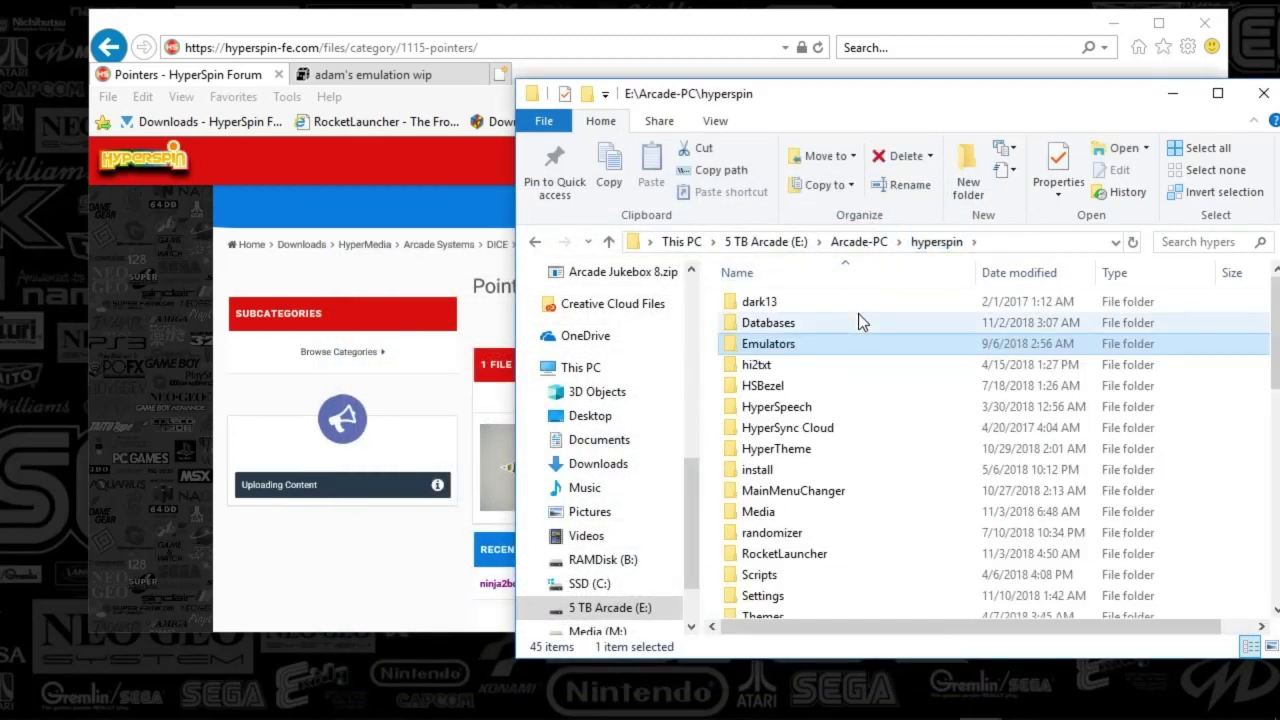
click(770, 515)
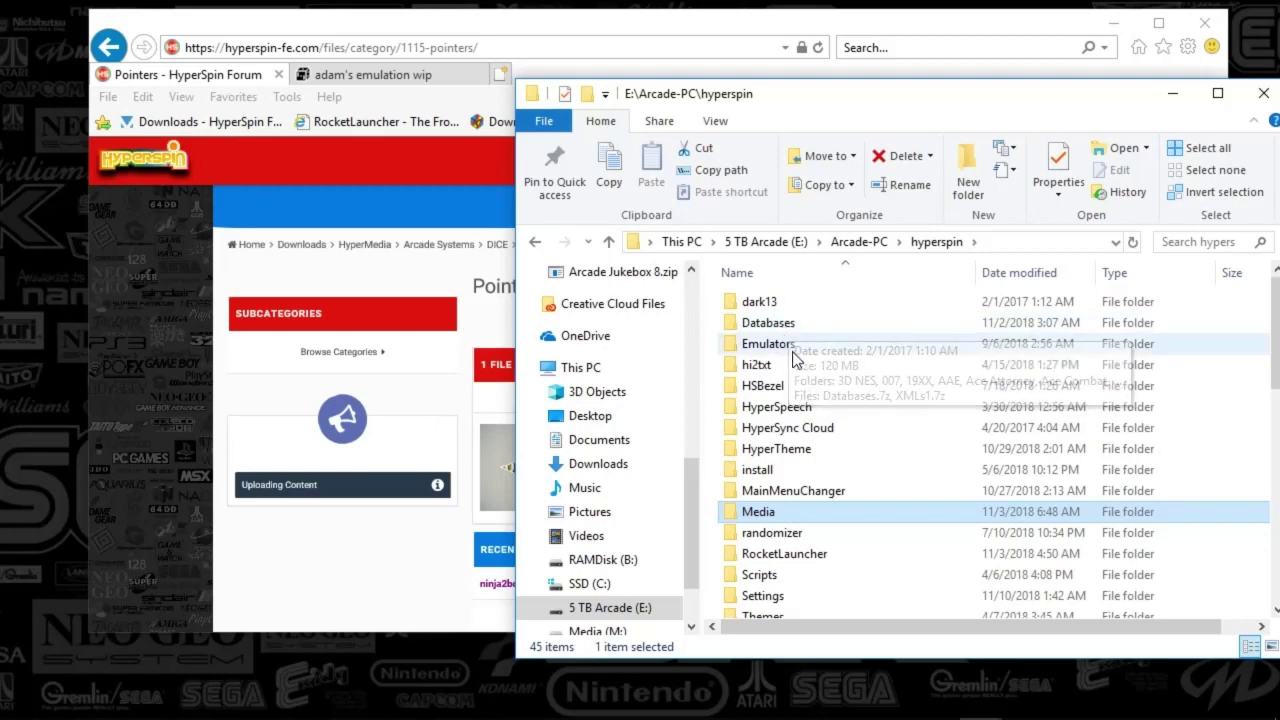
mouse_move(785, 329)
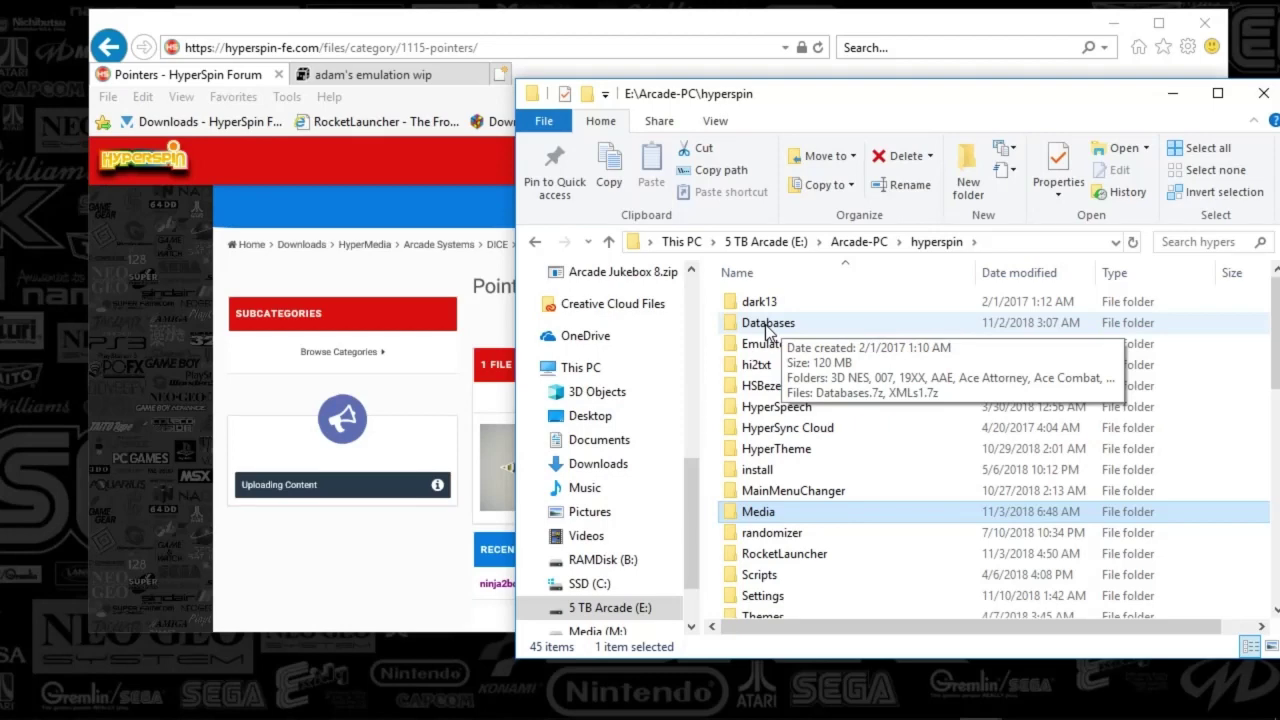
click(171, 377)
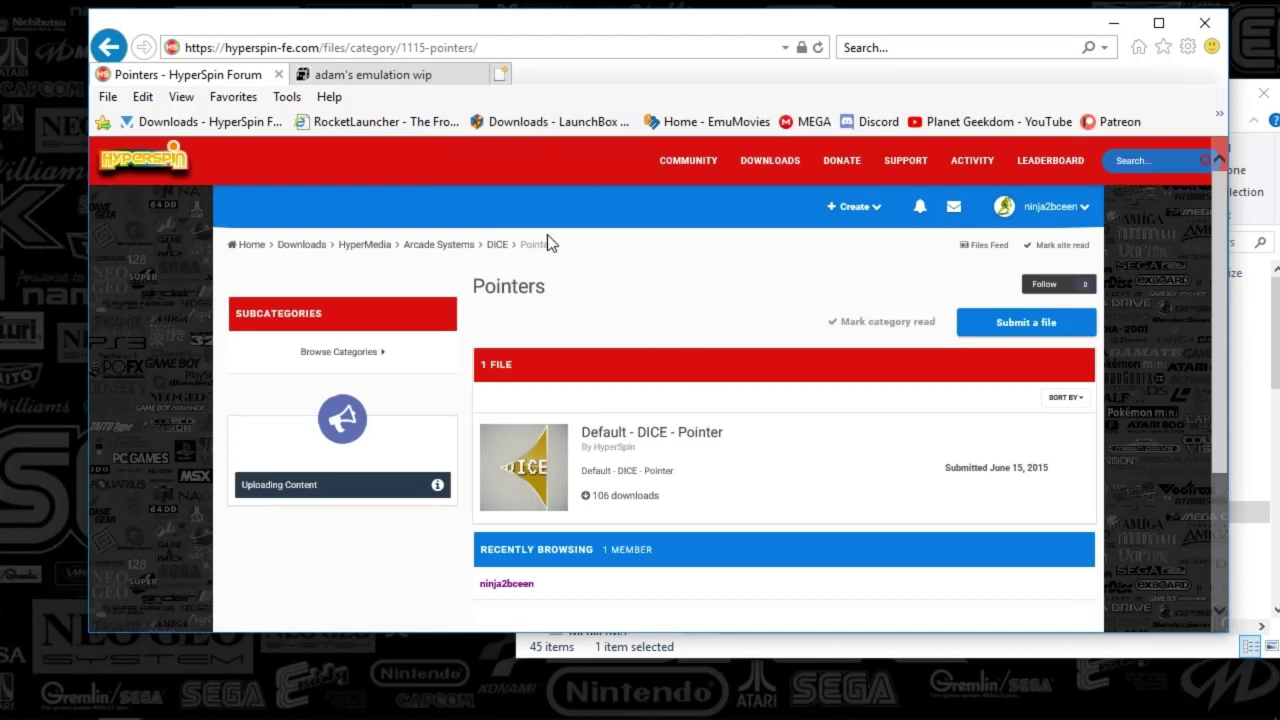
click(780, 652)
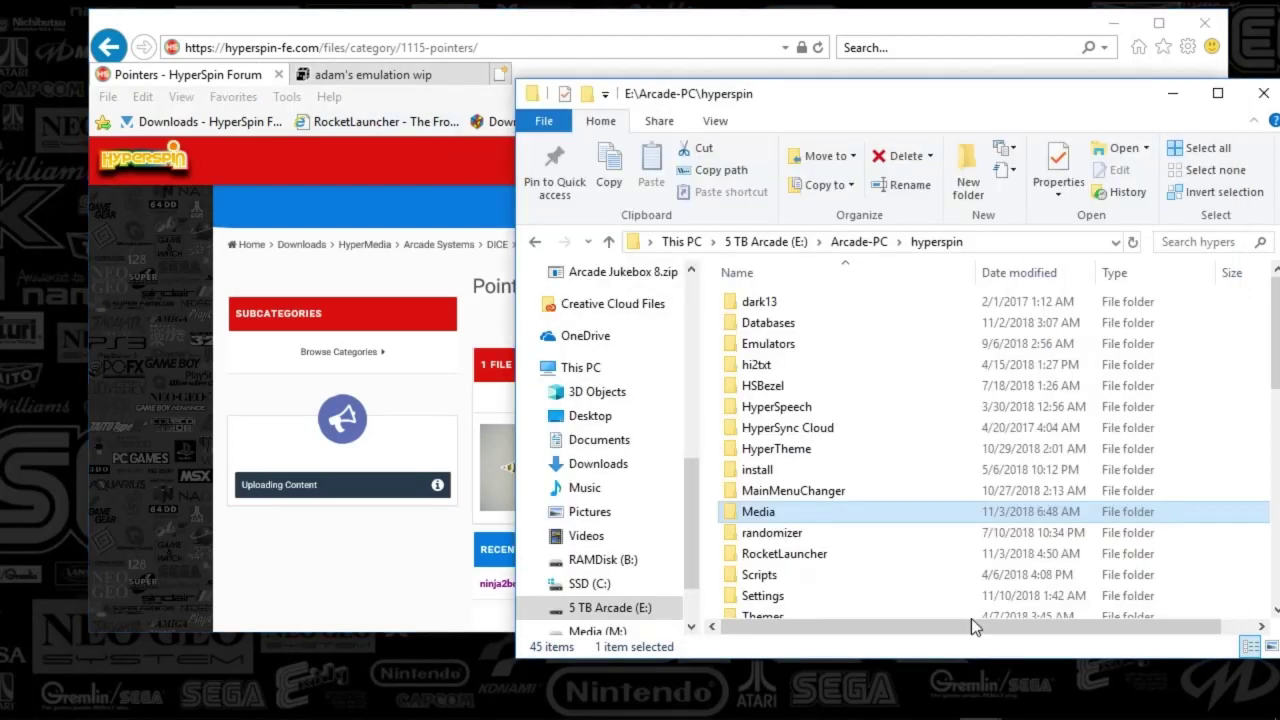
Check the XML files in the Databases\Dice folder and return to the main hyperspin folder
double_click(786, 325)
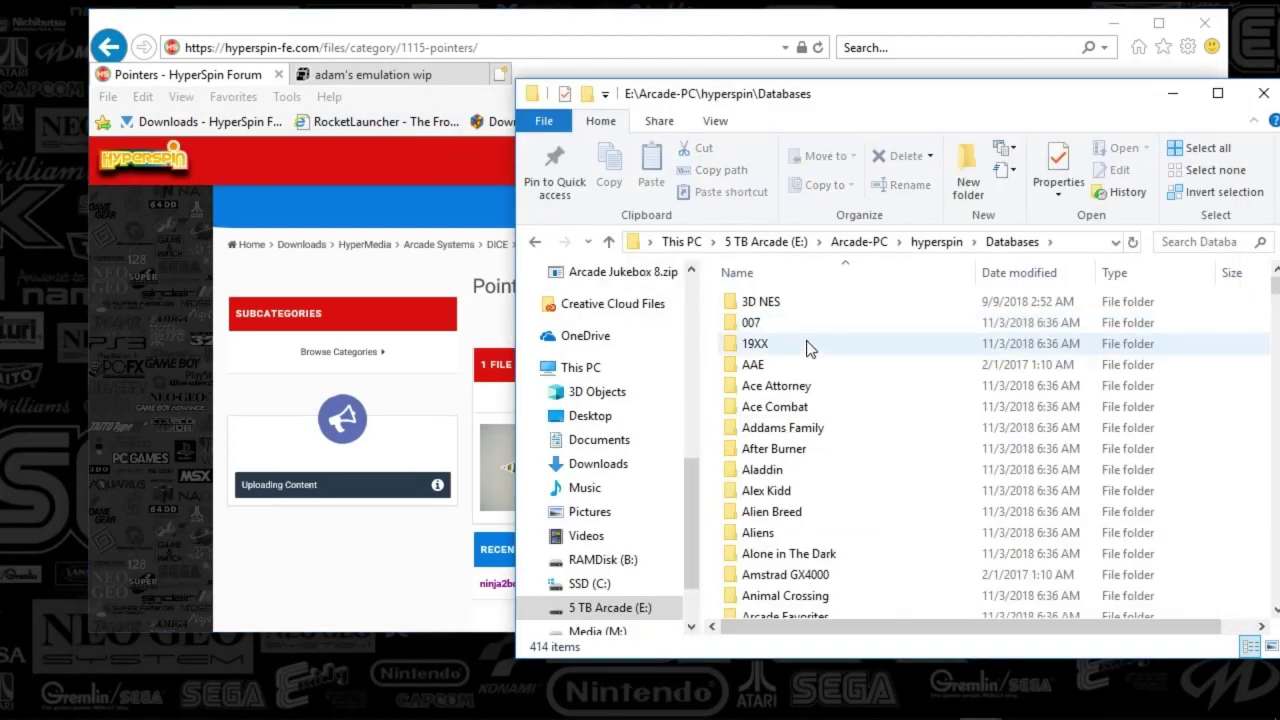
drag(1051, 104, 991, 112)
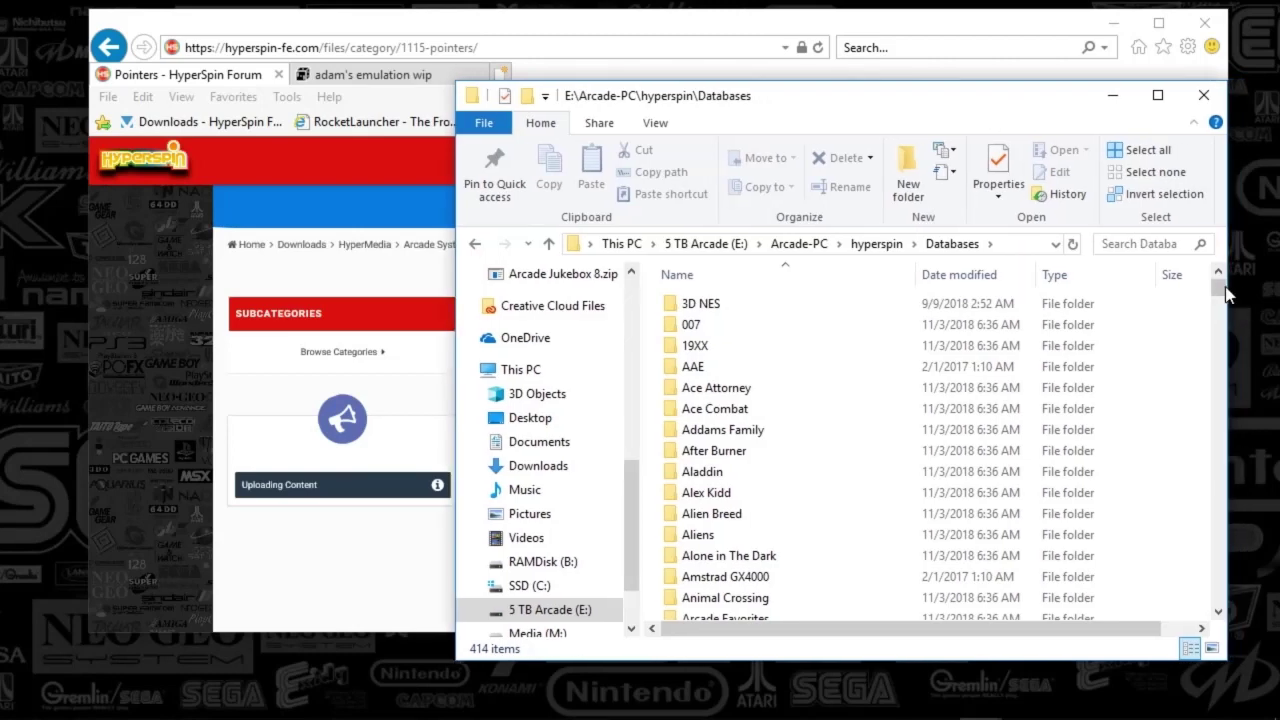
drag(1226, 288, 1226, 347)
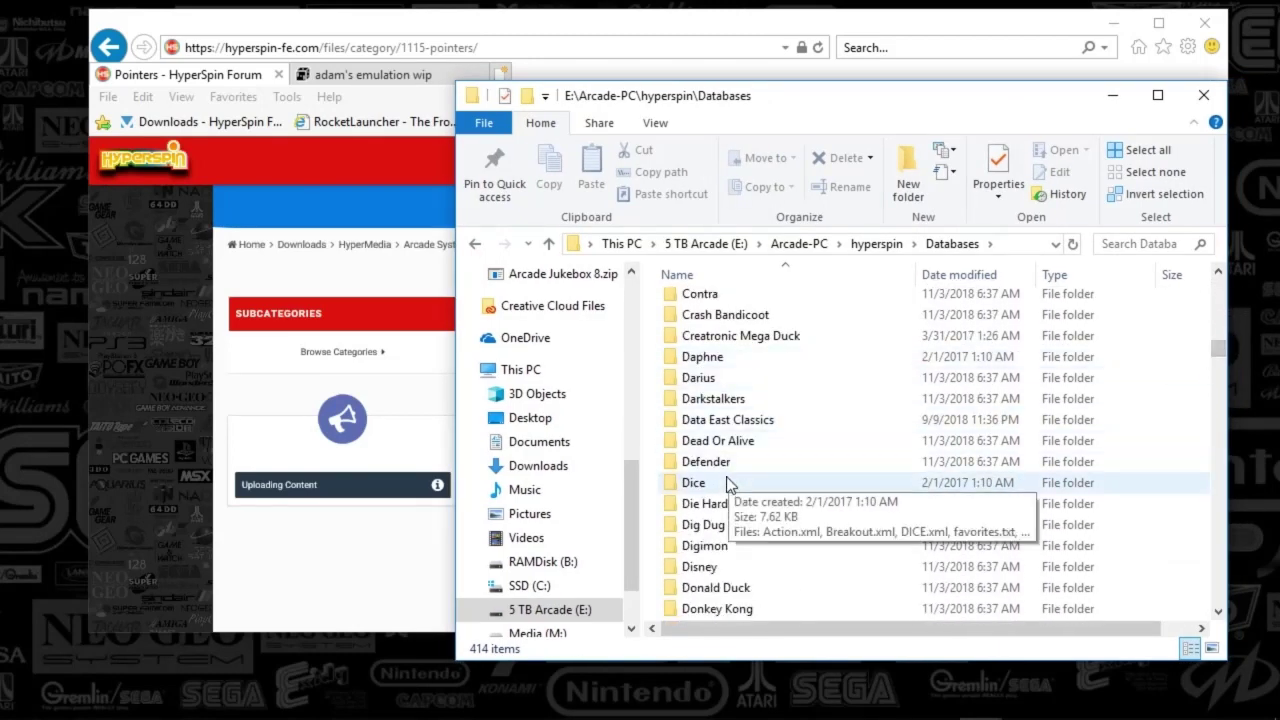
double_click(693, 483)
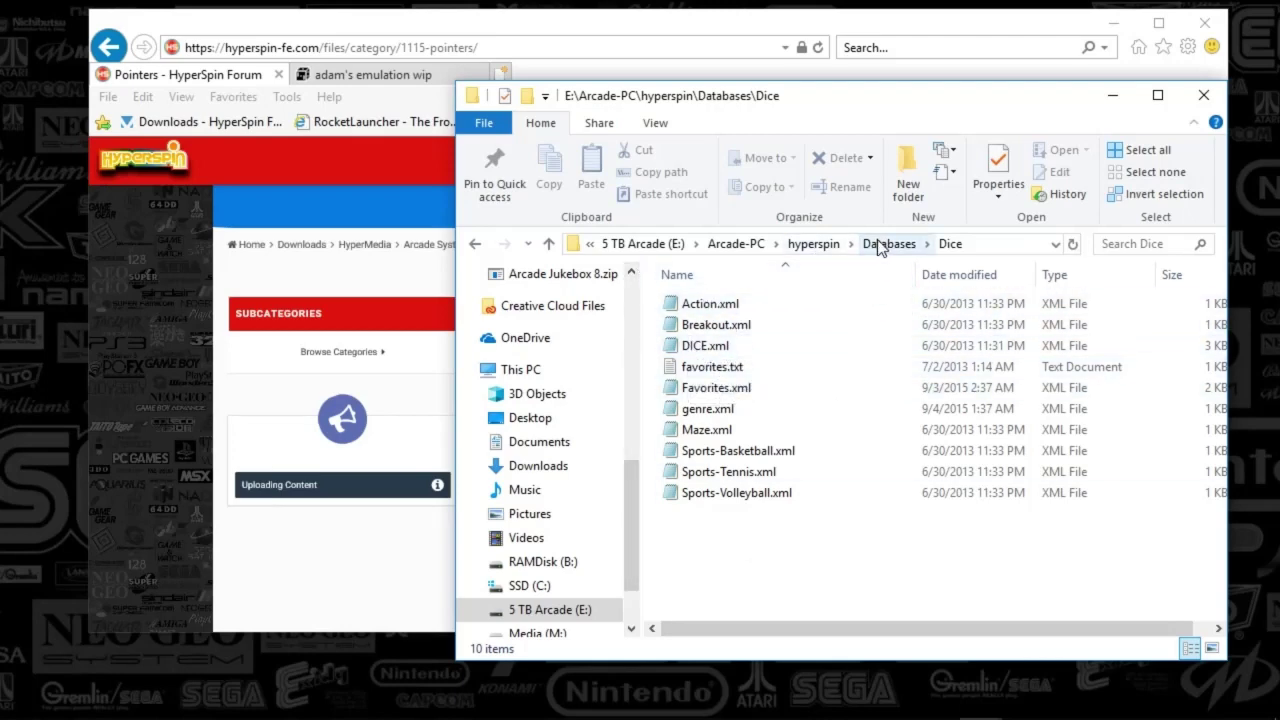
click(822, 248)
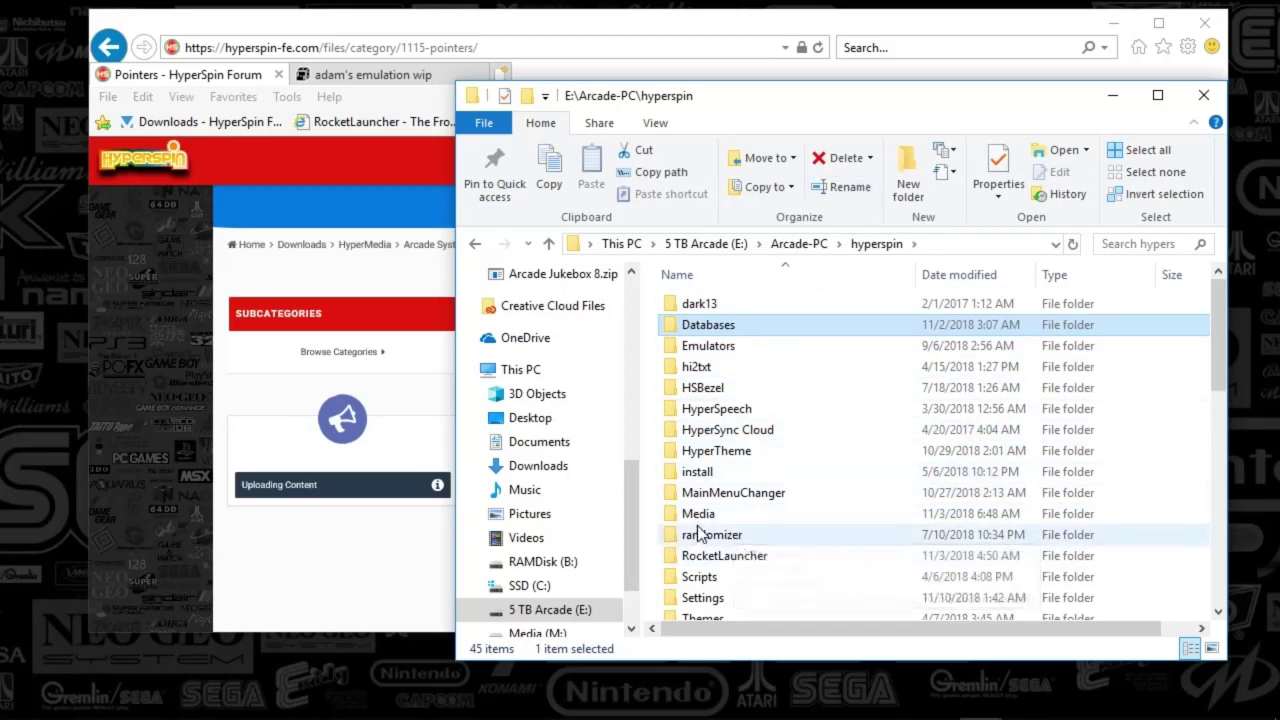
Open the hyperspin Emulators folder, then switch to RocketLauncherUI and browse the GLOBAL emulator list
click(669, 343)
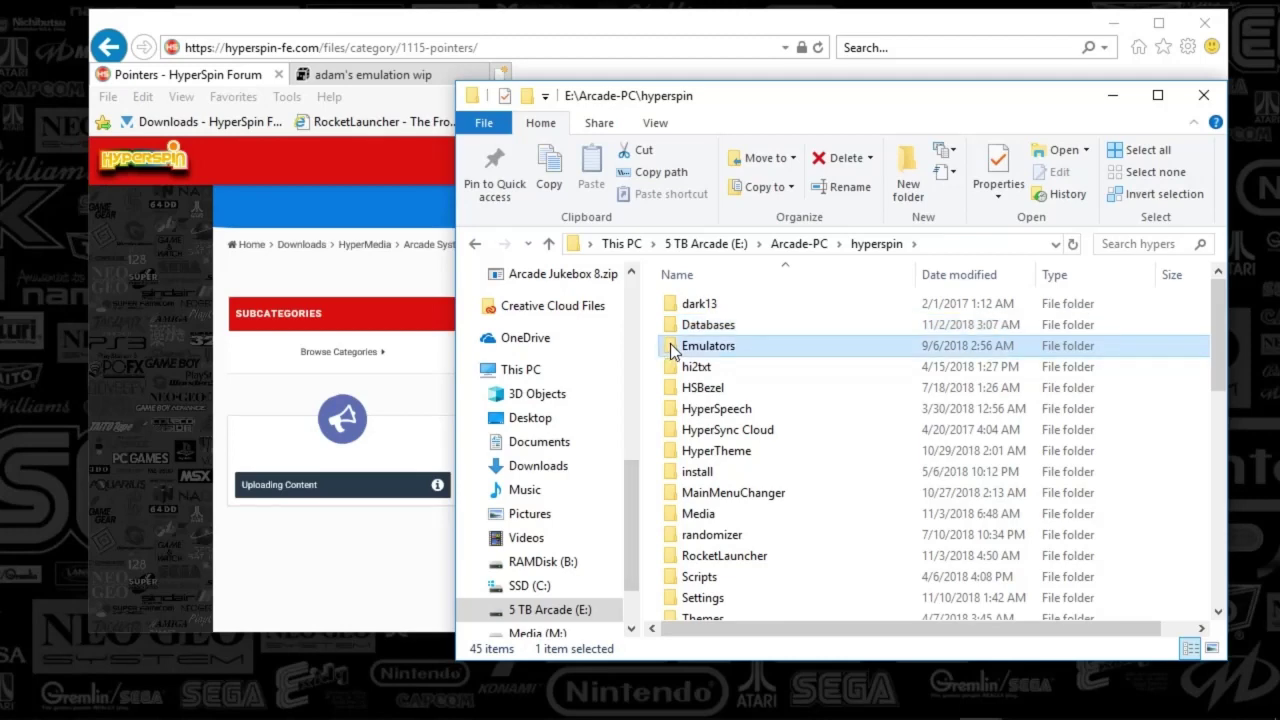
double_click(672, 348)
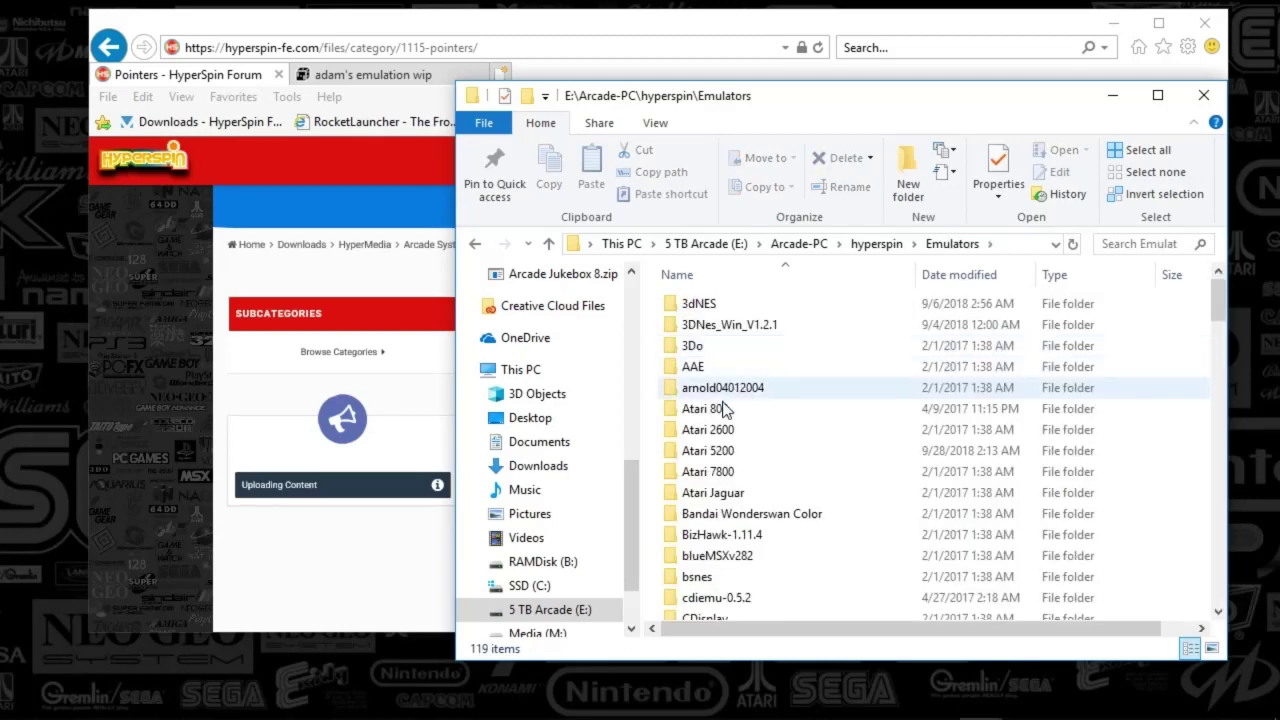
mouse_move(527, 688)
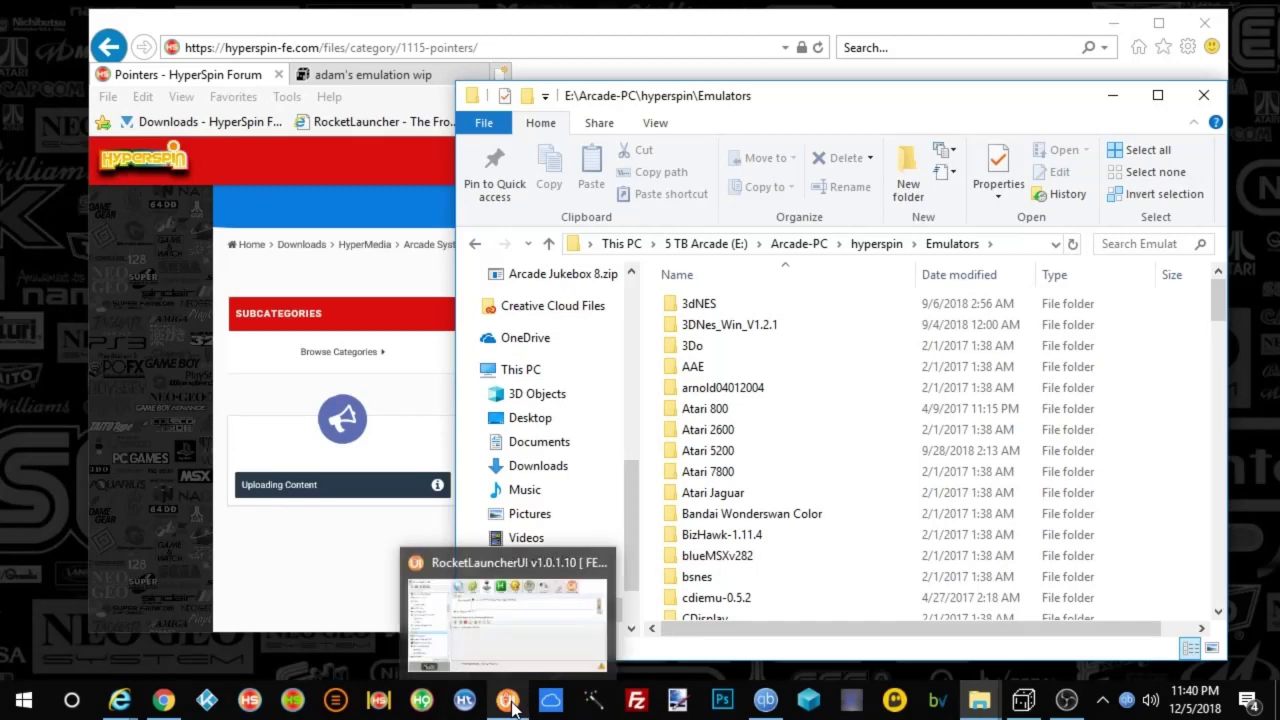
click(520, 653)
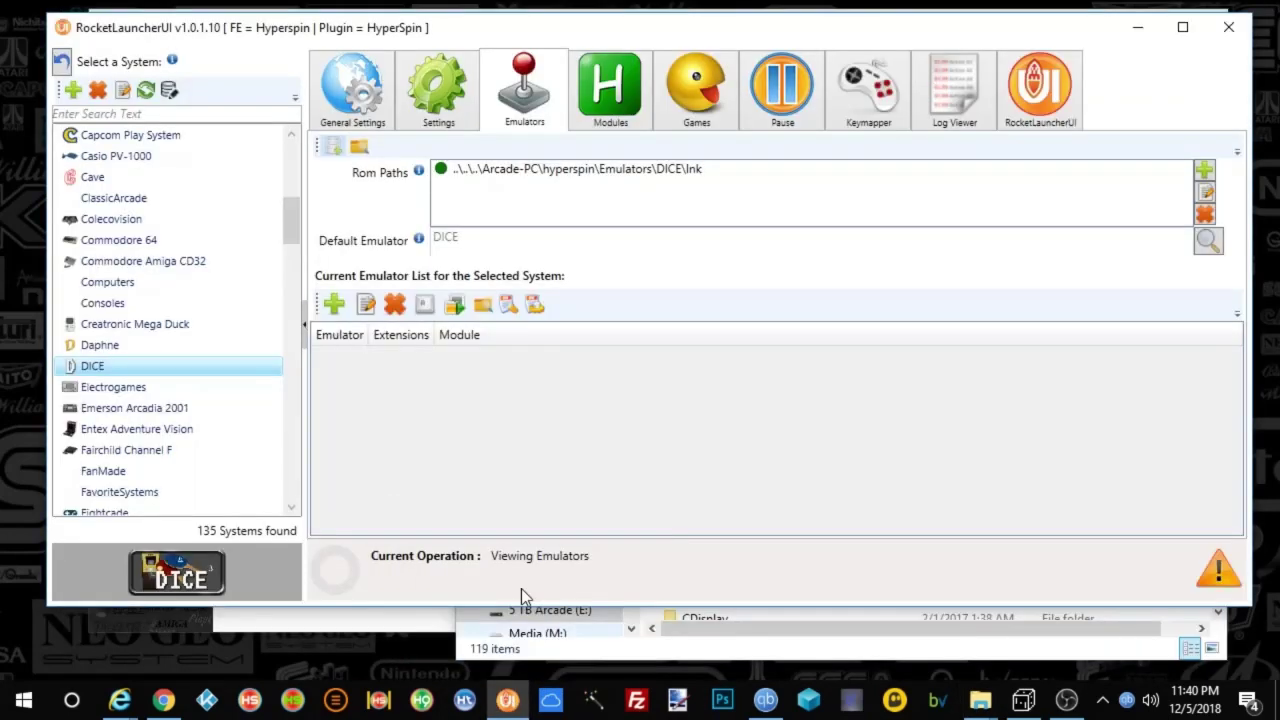
drag(291, 240, 286, 170)
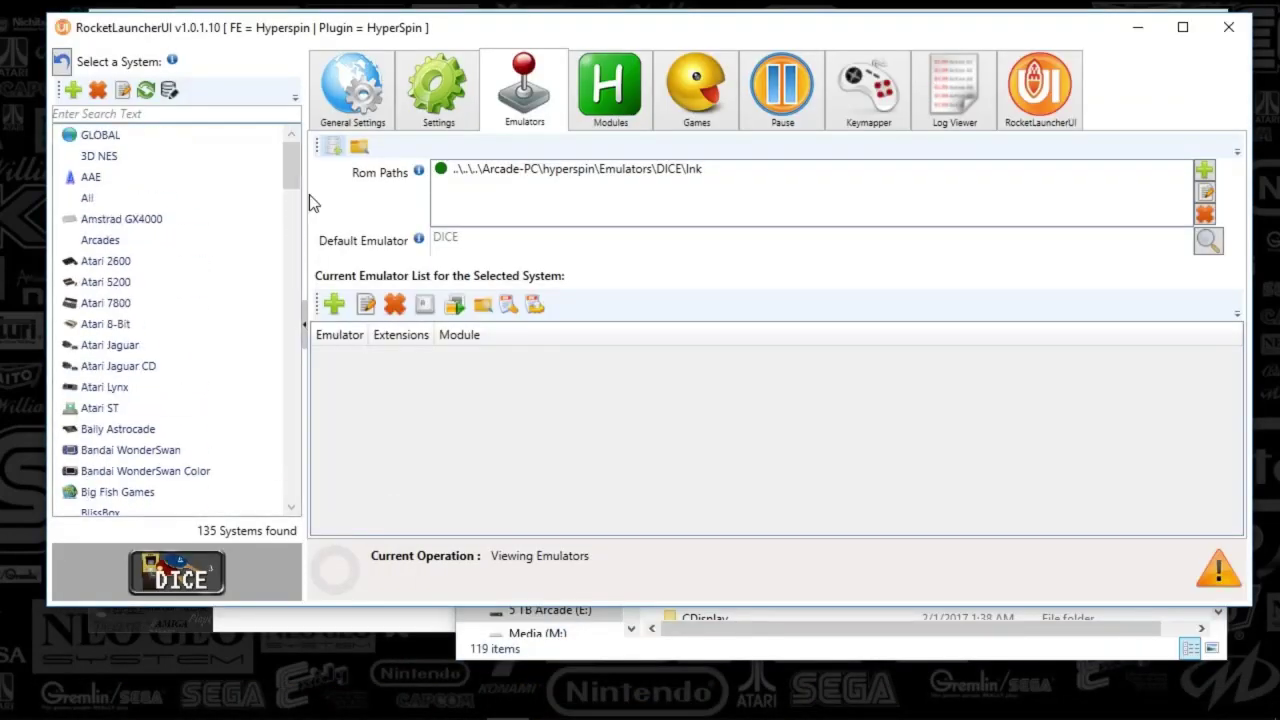
click(121, 134)
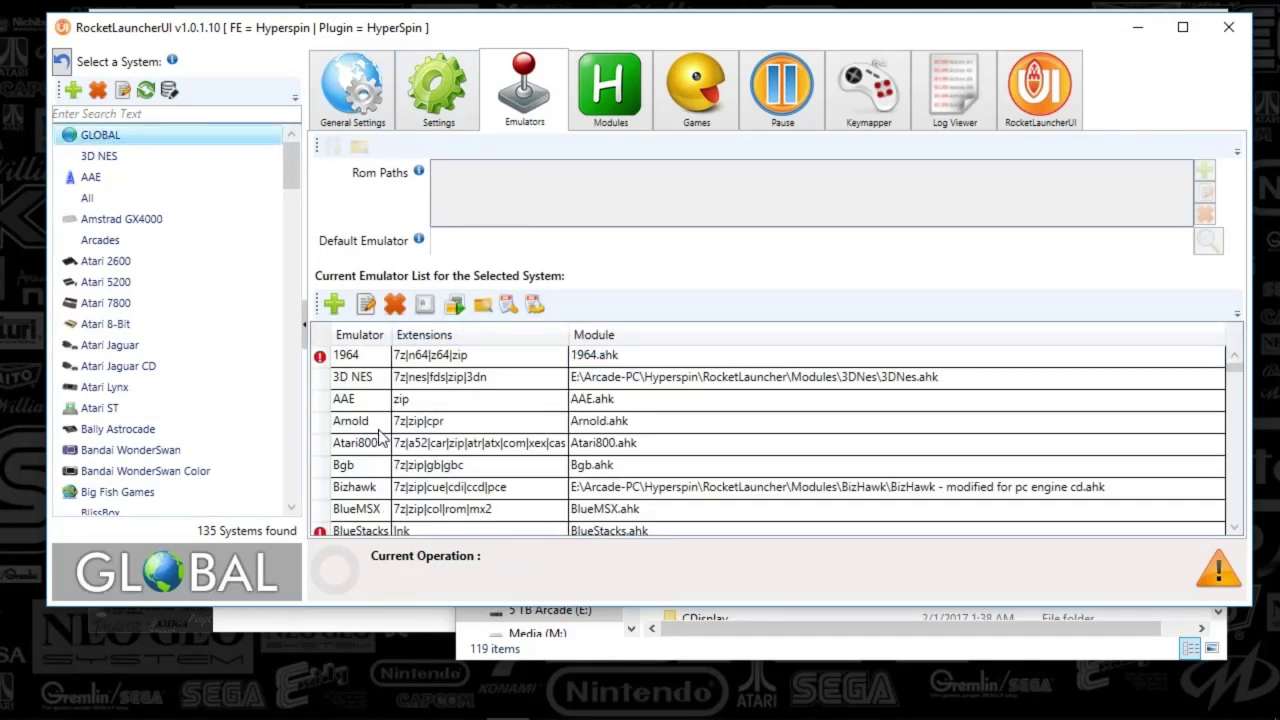
scroll(383, 440, down, 3)
scroll(385, 453, down, 2)
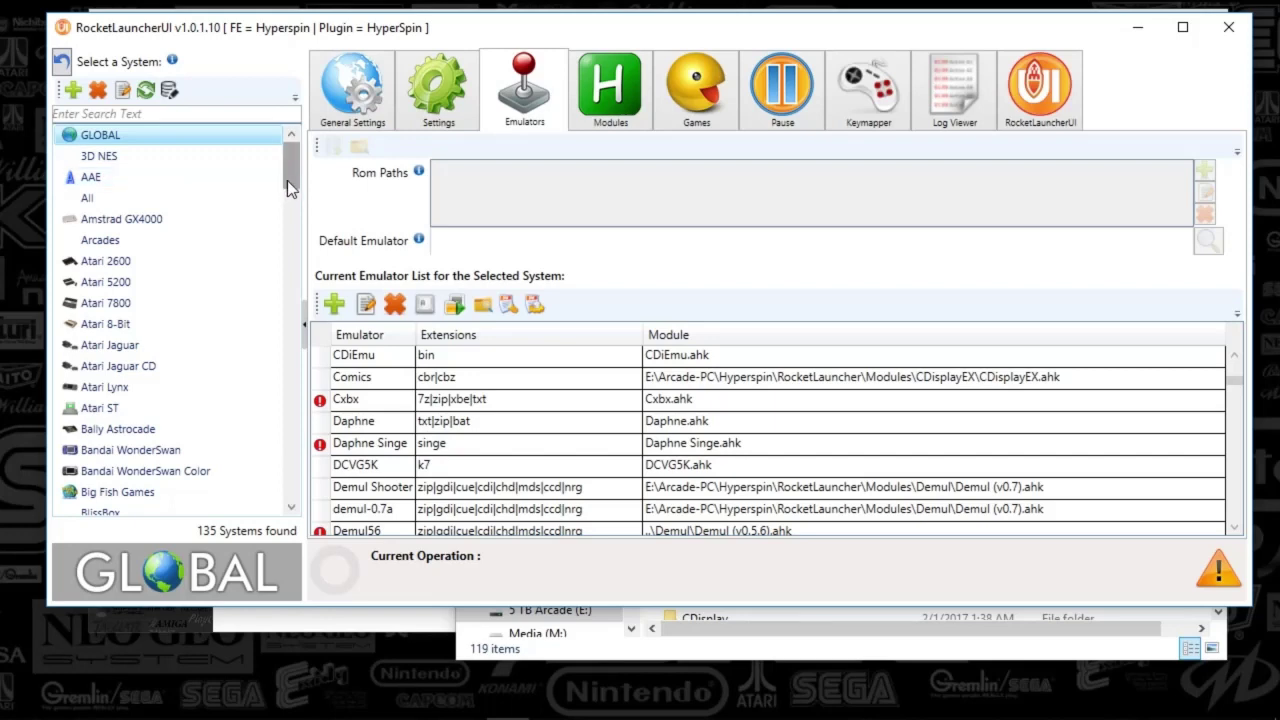
Check the DICE system's rom path and its default emulator selection, closing the selection without changes
drag(287, 180, 290, 245)
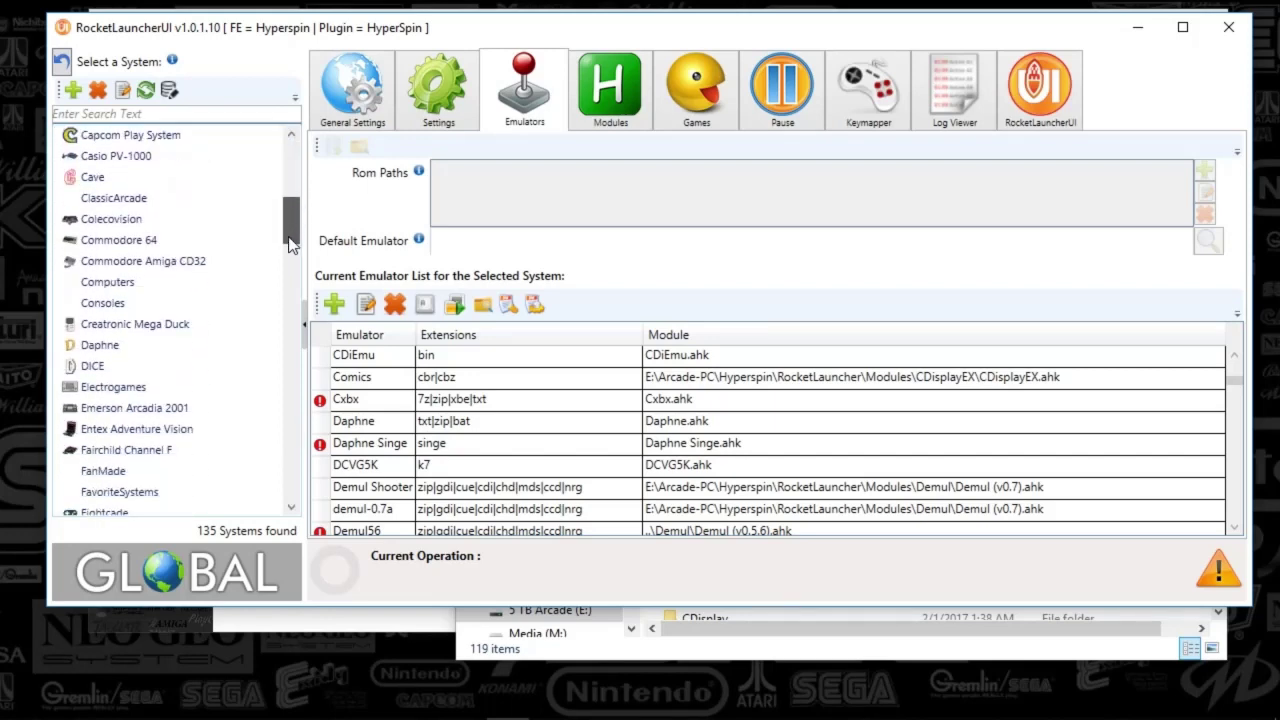
click(157, 347)
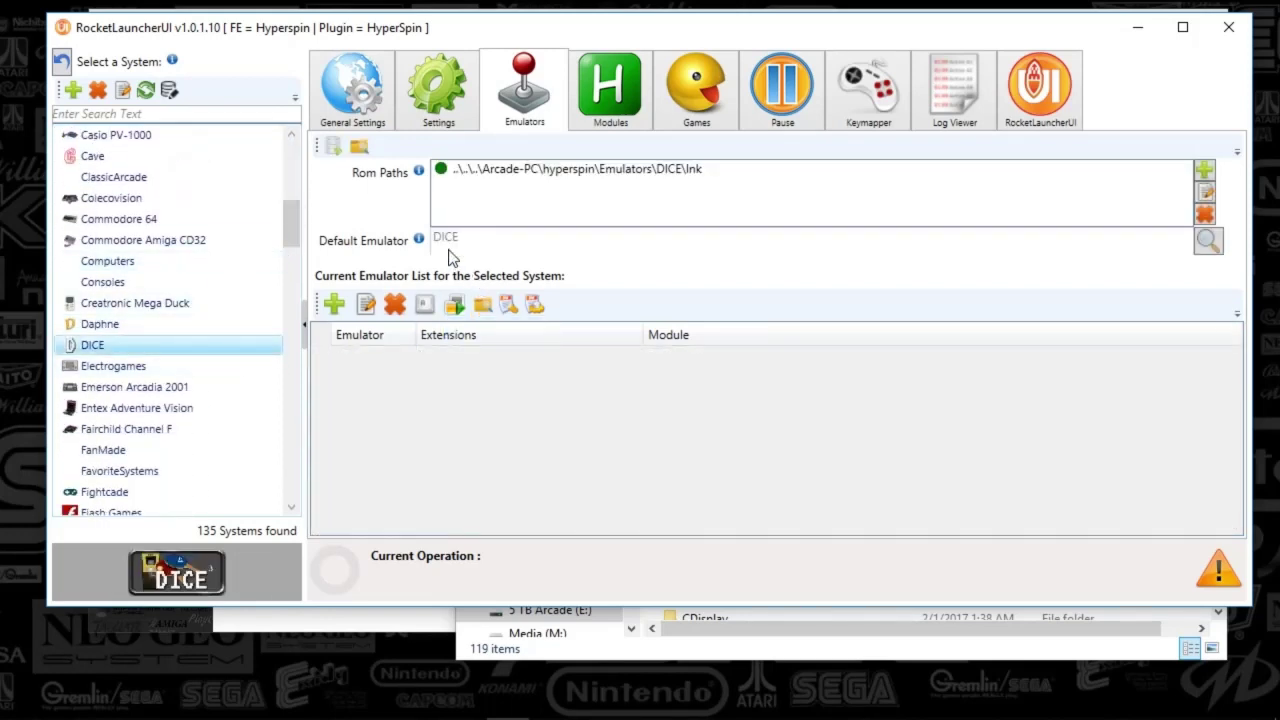
click(1200, 247)
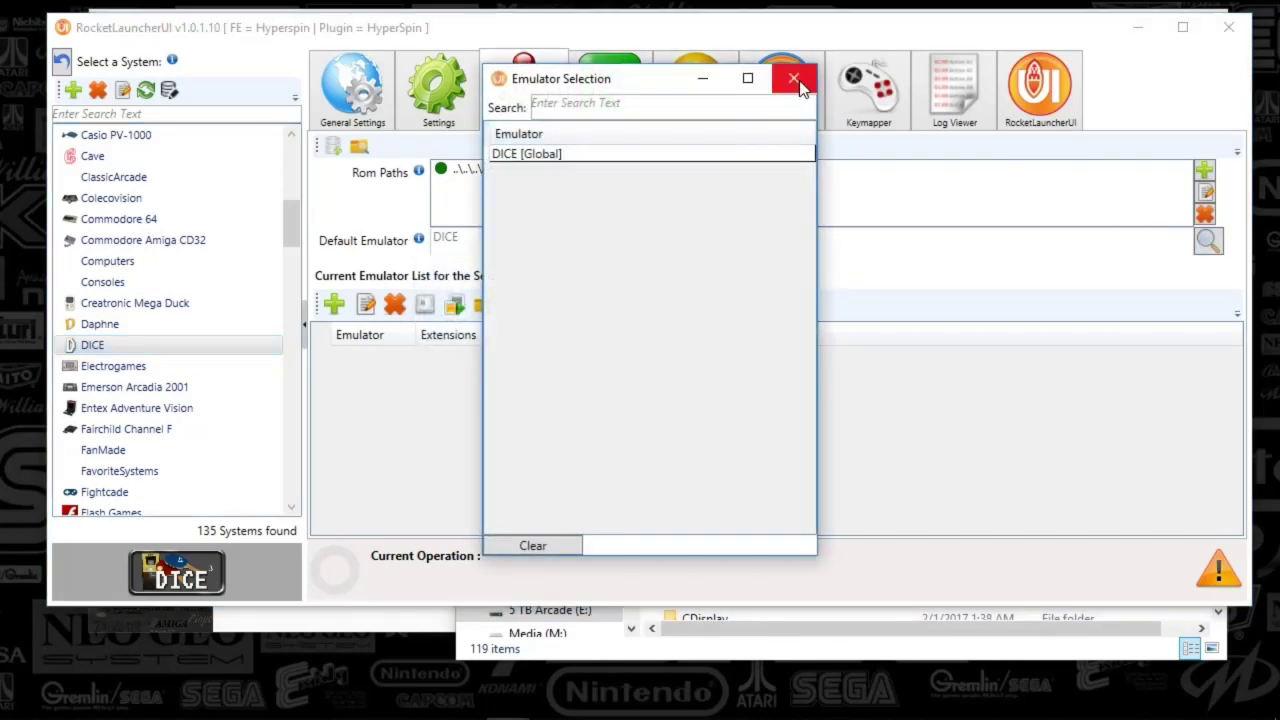
click(793, 79)
Review the DICE entry in the GLOBAL emulator list, including its path, rom extensions and module, and close it
scroll(160, 200, up, 10)
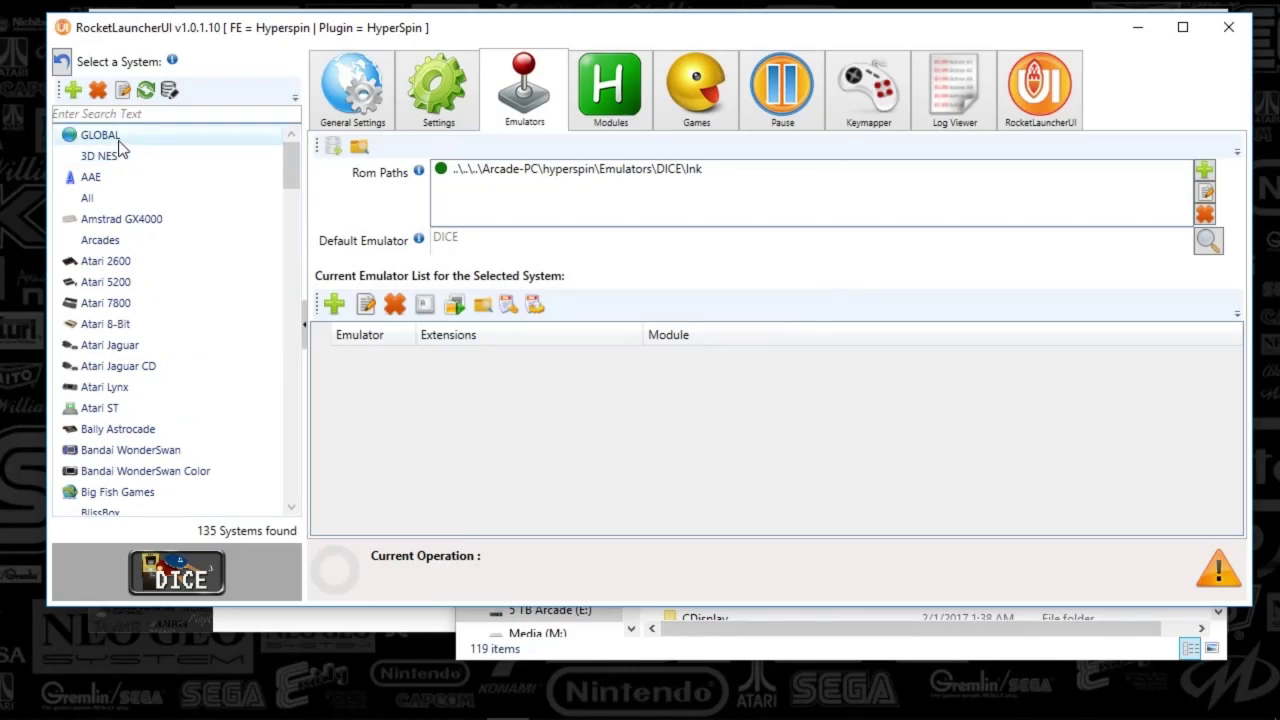
click(117, 140)
scroll(475, 468, down, 1)
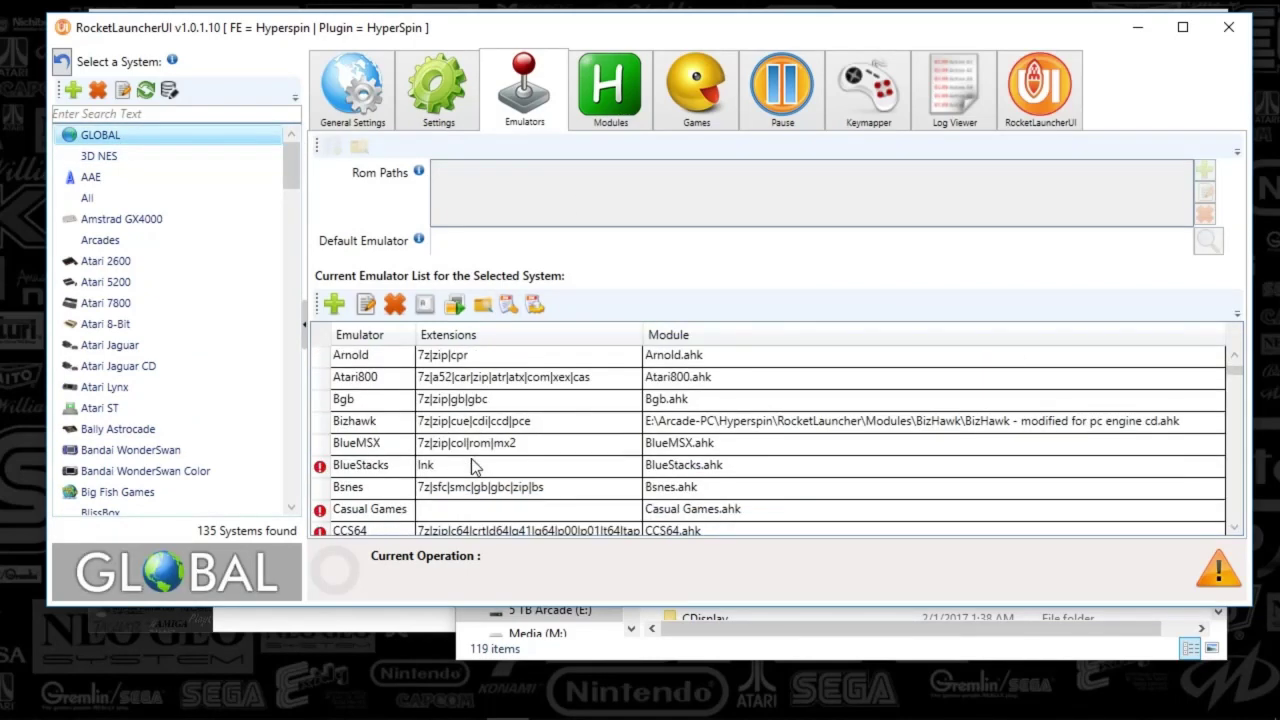
scroll(475, 468, down, 4)
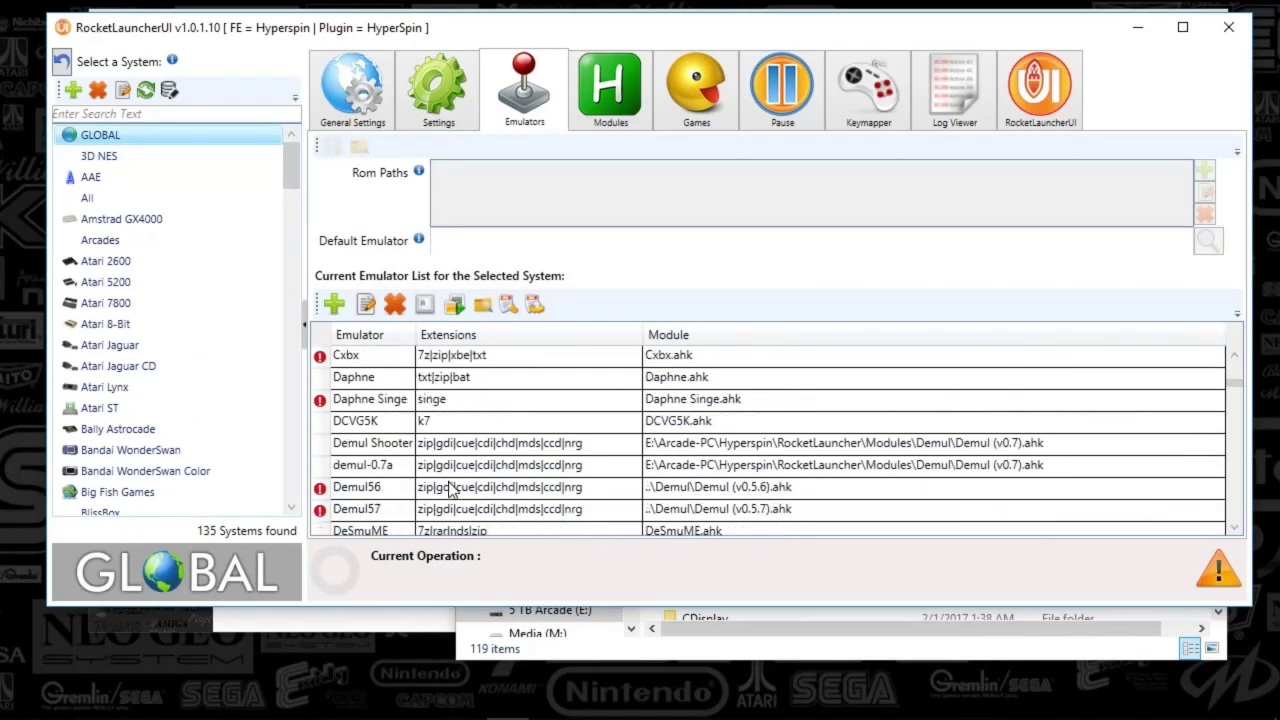
scroll(450, 488, down, 2)
click(450, 488)
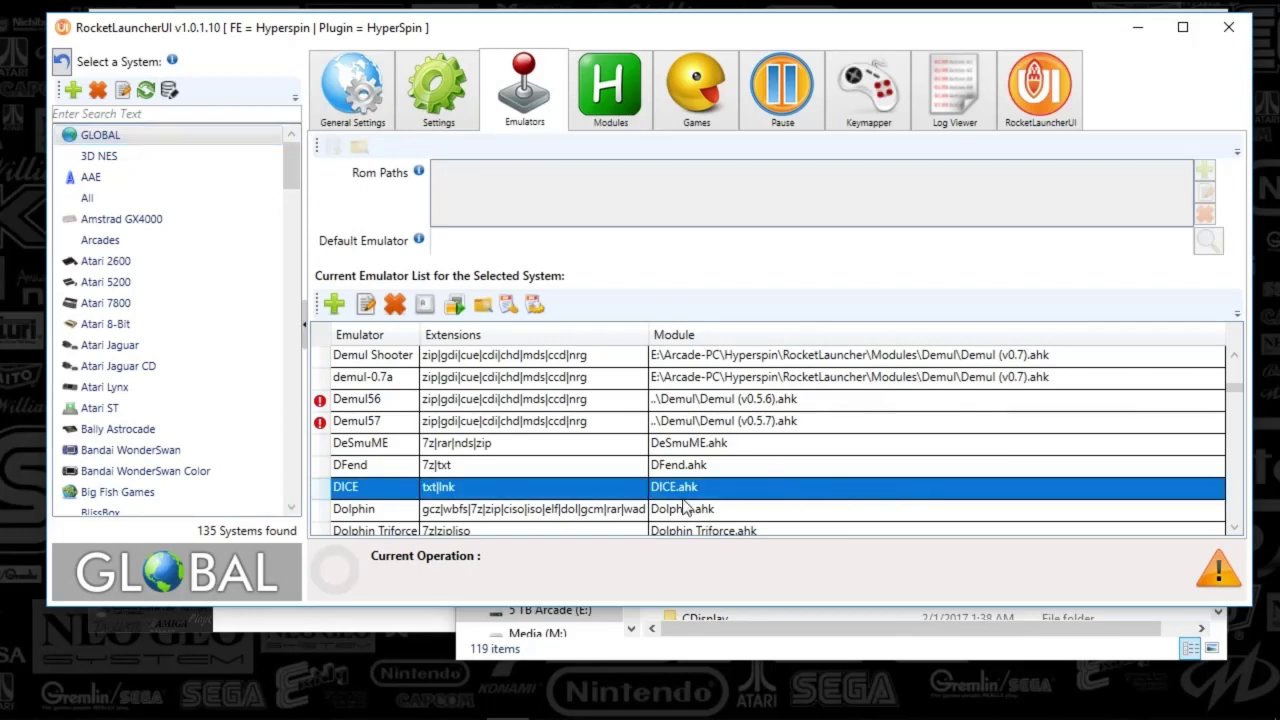
double_click(403, 497)
drag(390, 153, 586, 103)
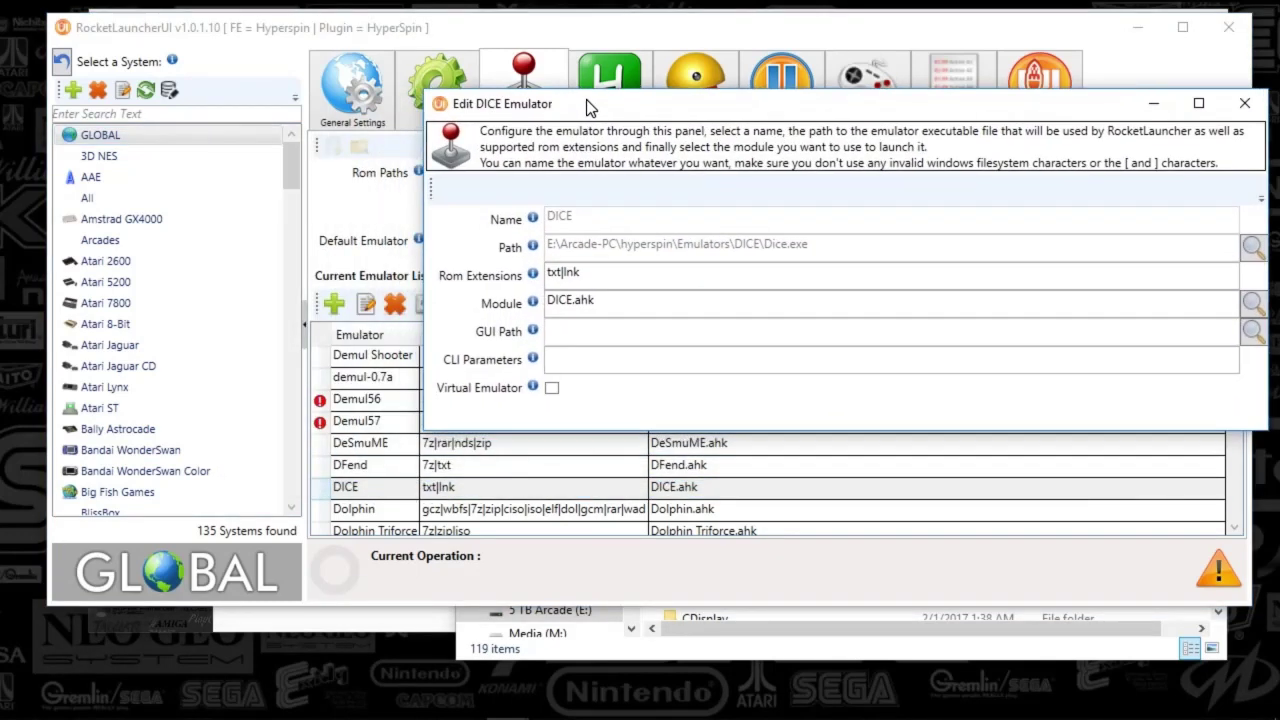
drag(684, 113, 457, 145)
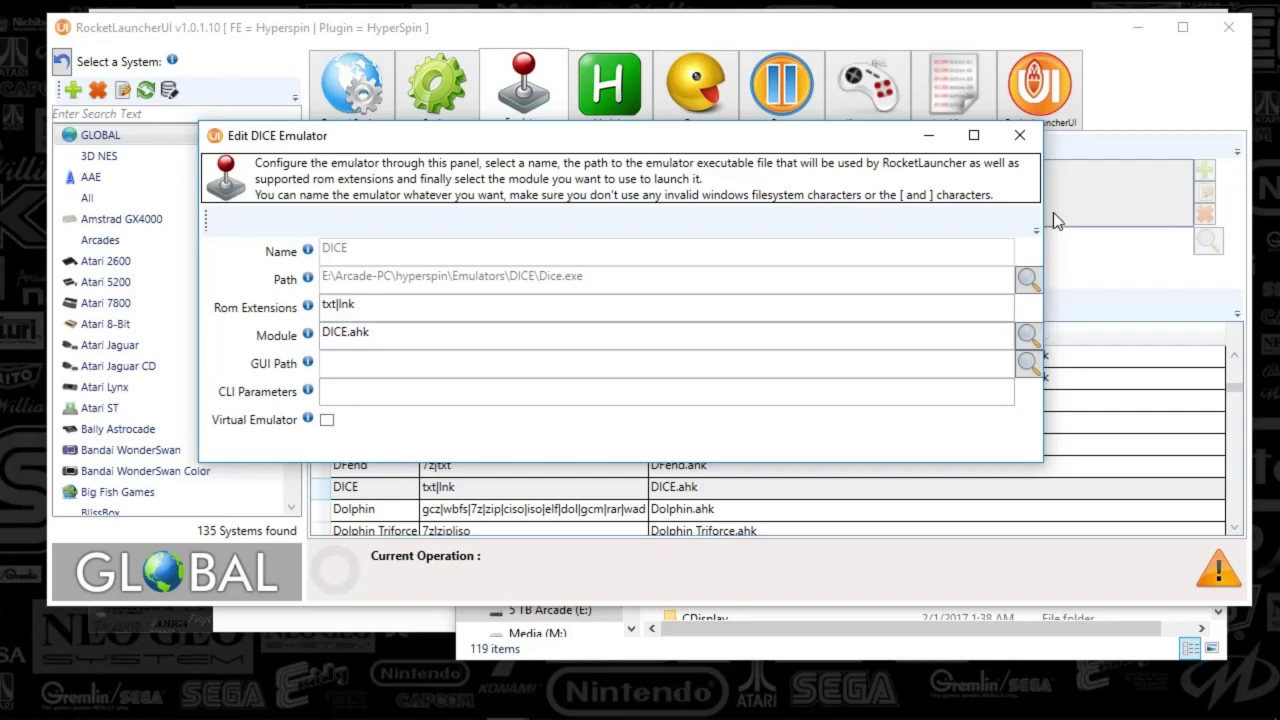
click(1020, 136)
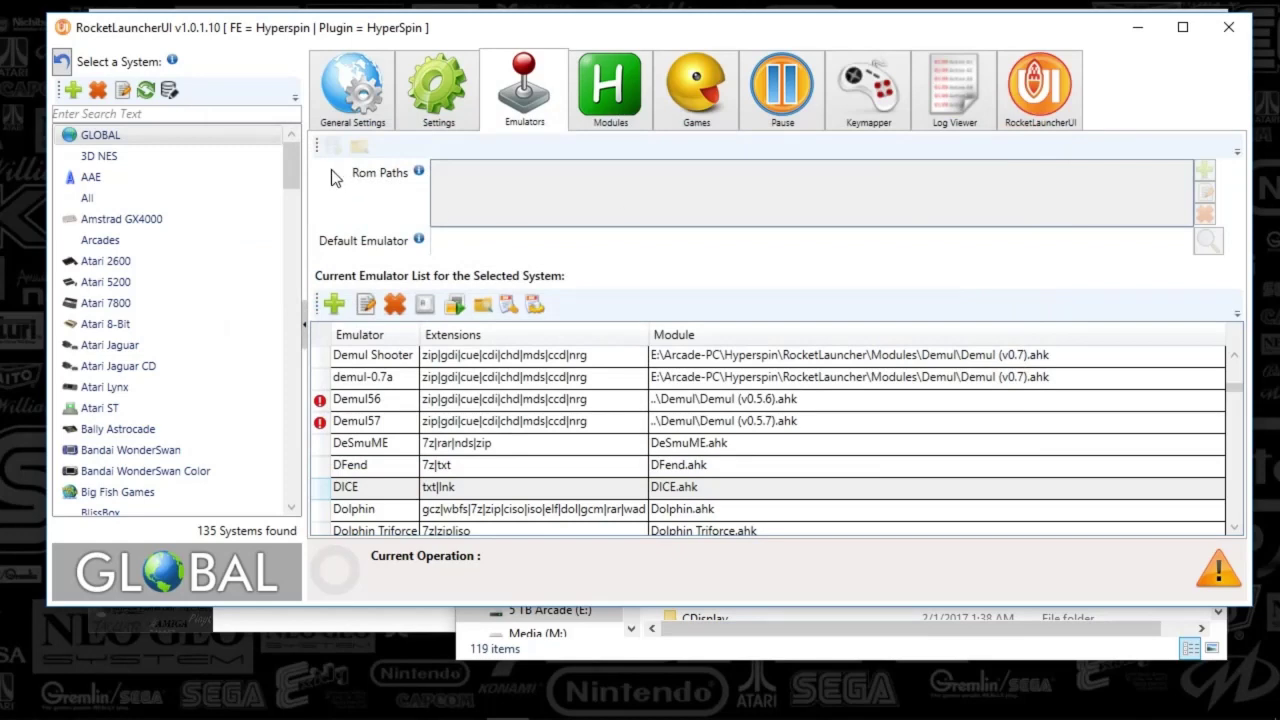
Review the DICE system's main settings, from the Desktop options down to Skip Checks
drag(296, 177, 296, 241)
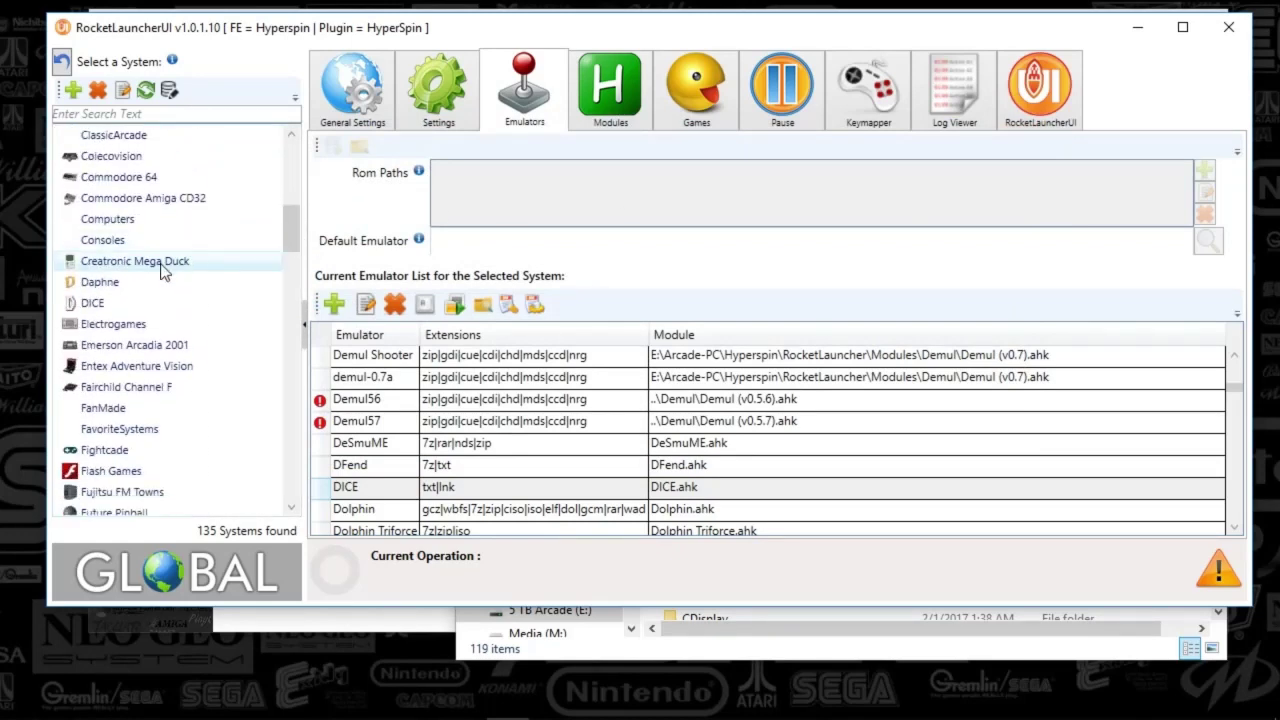
click(103, 303)
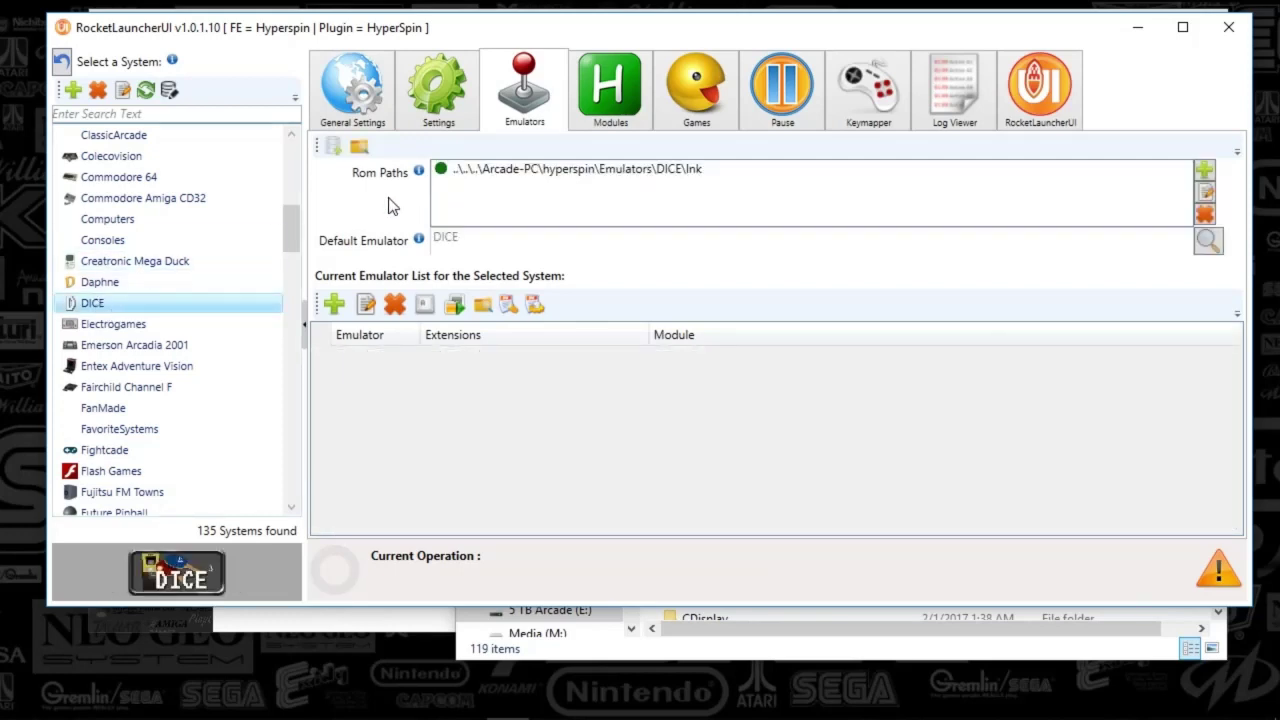
click(441, 116)
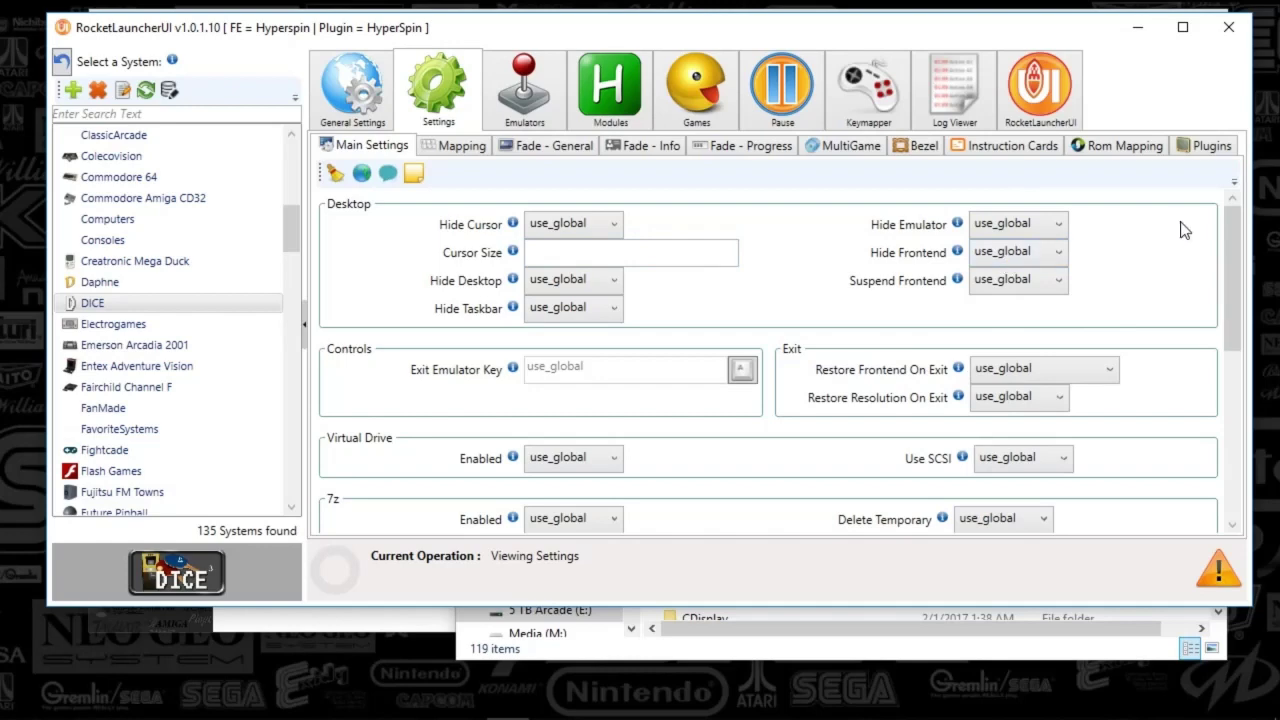
drag(1235, 252, 1200, 449)
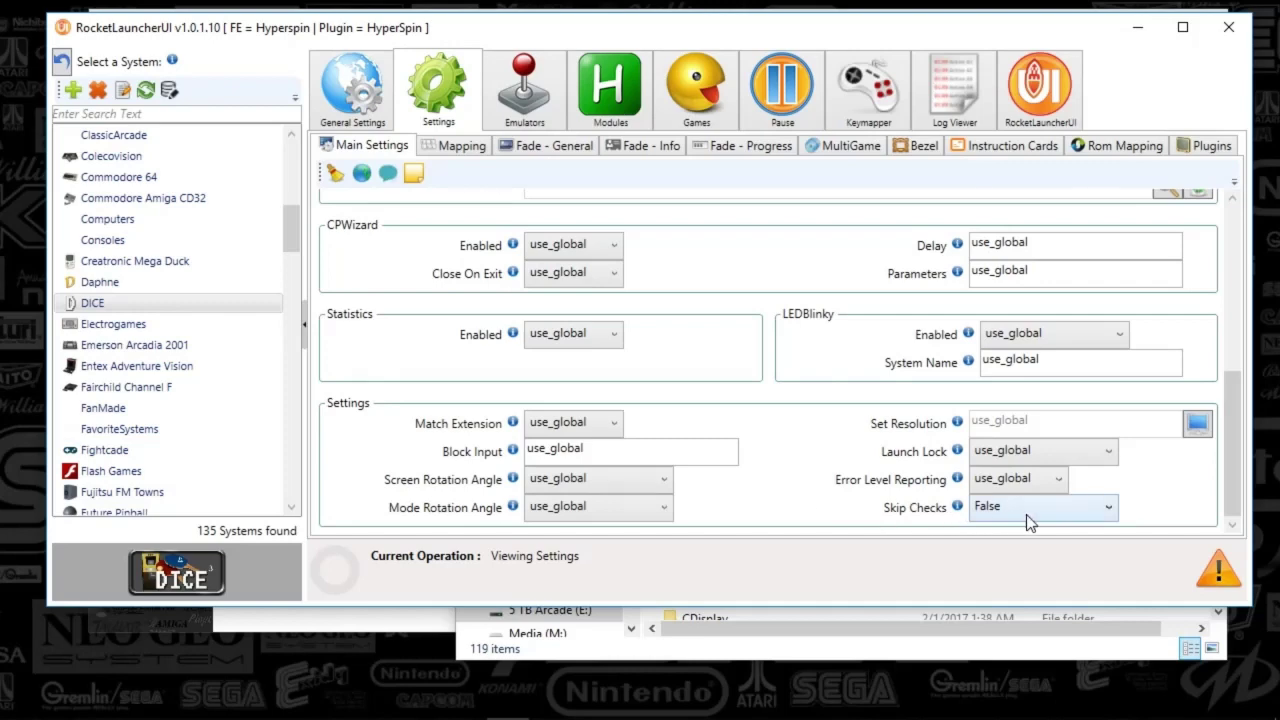
drag(1233, 440, 1240, 280)
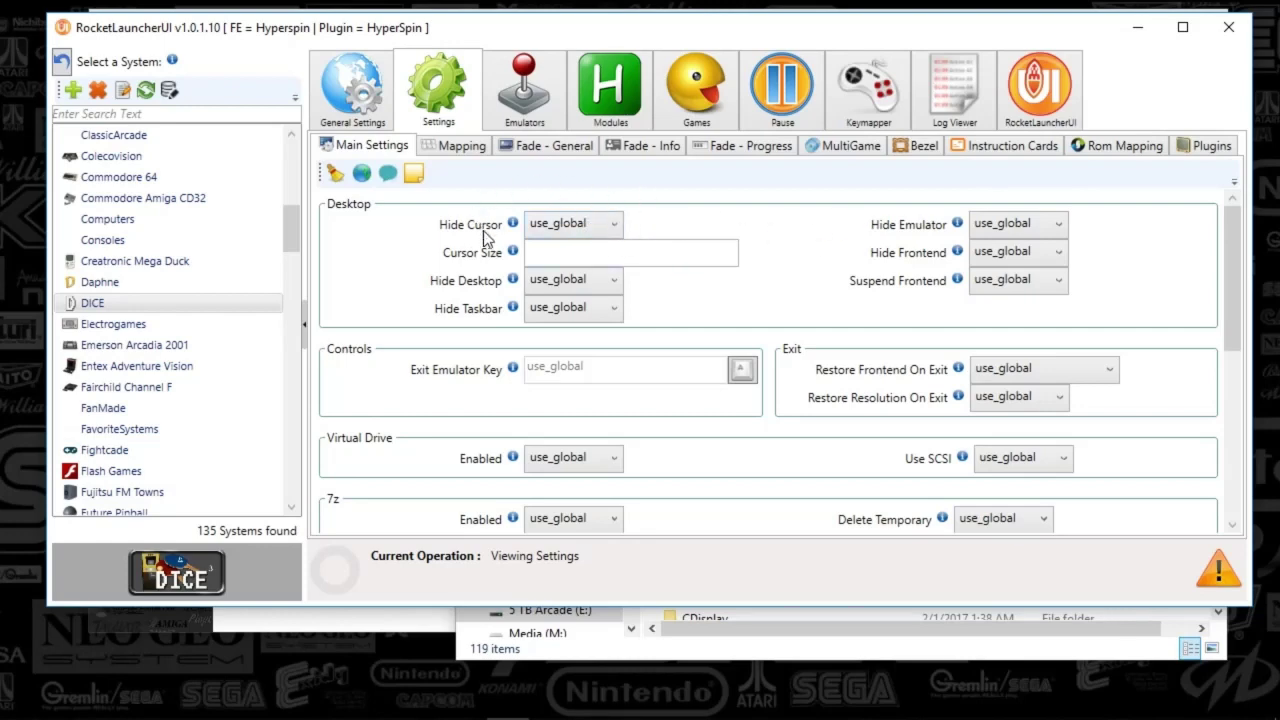
Look over the DICE system's general fade, bezel and fade progress settings
click(548, 147)
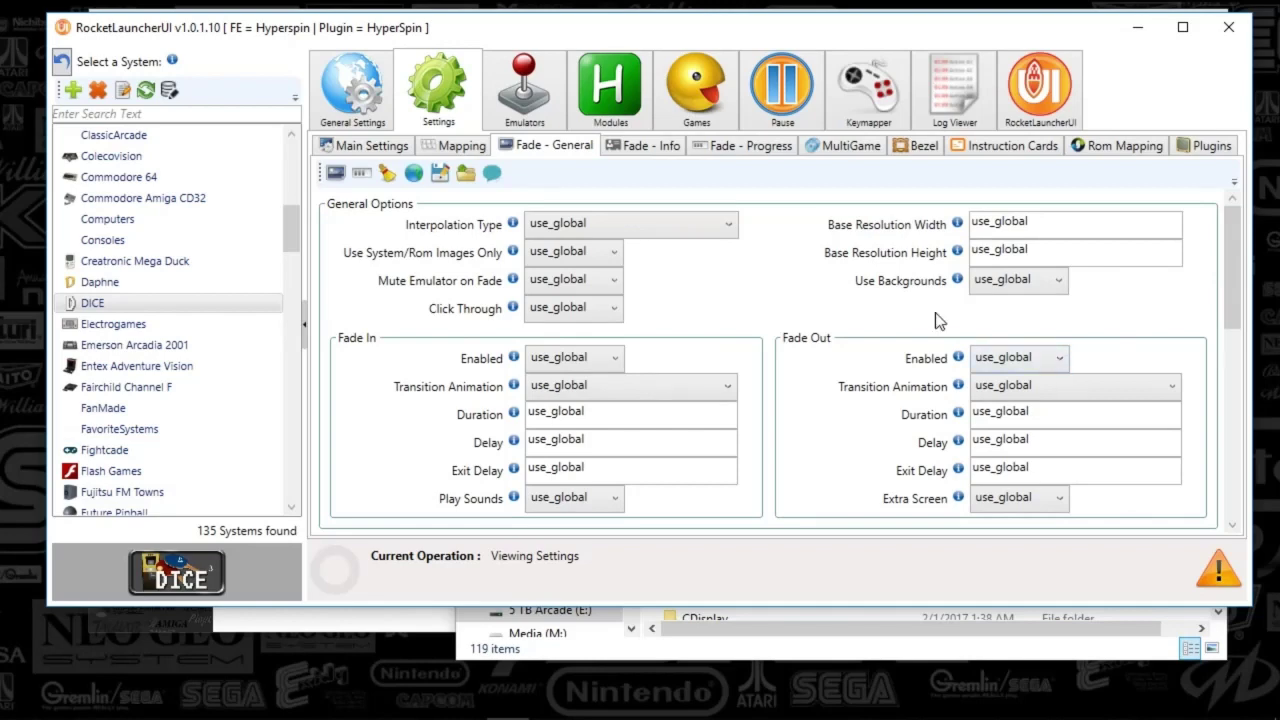
click(924, 147)
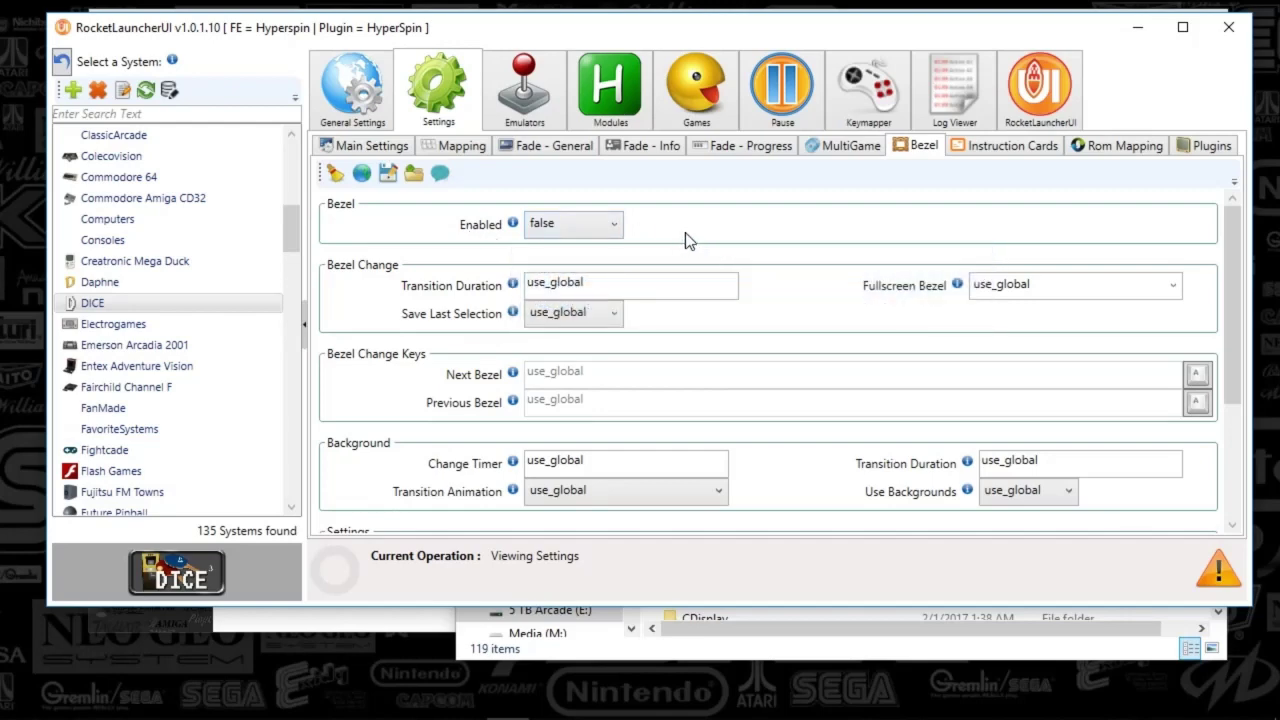
click(722, 148)
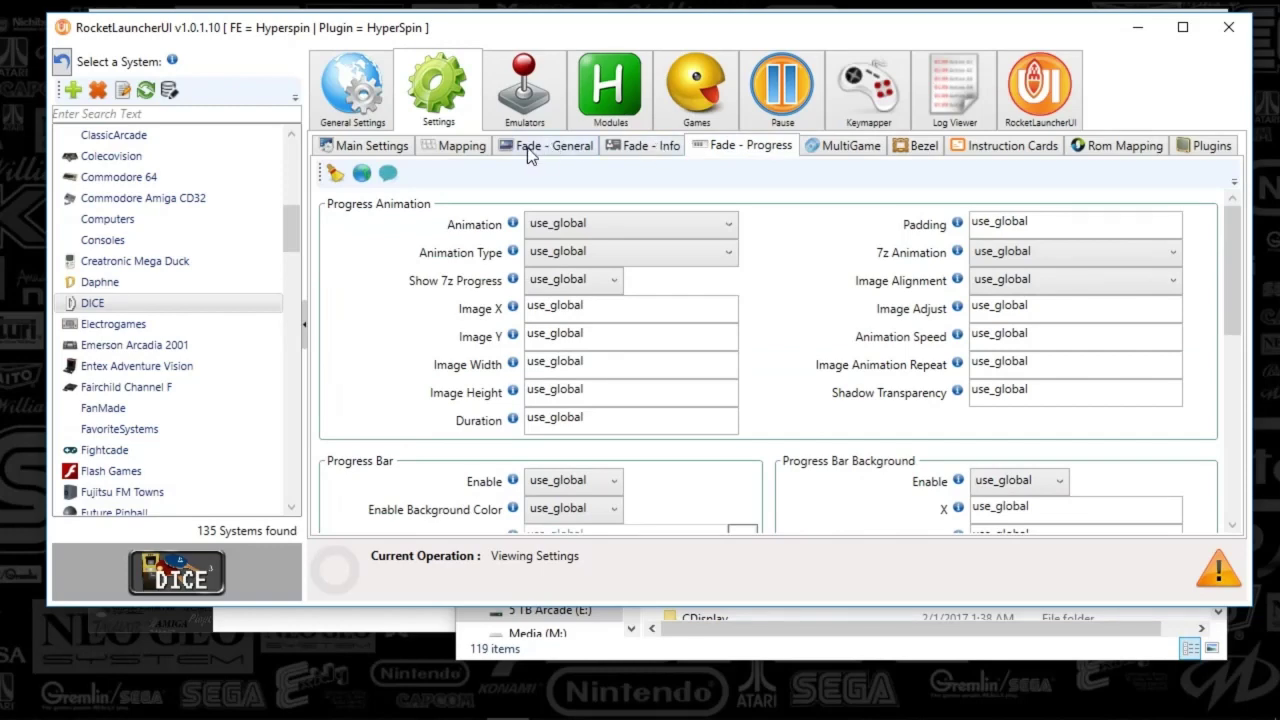
Recheck the DICE rom path, then view the global settings of the DICE.ahk module and close them
click(517, 98)
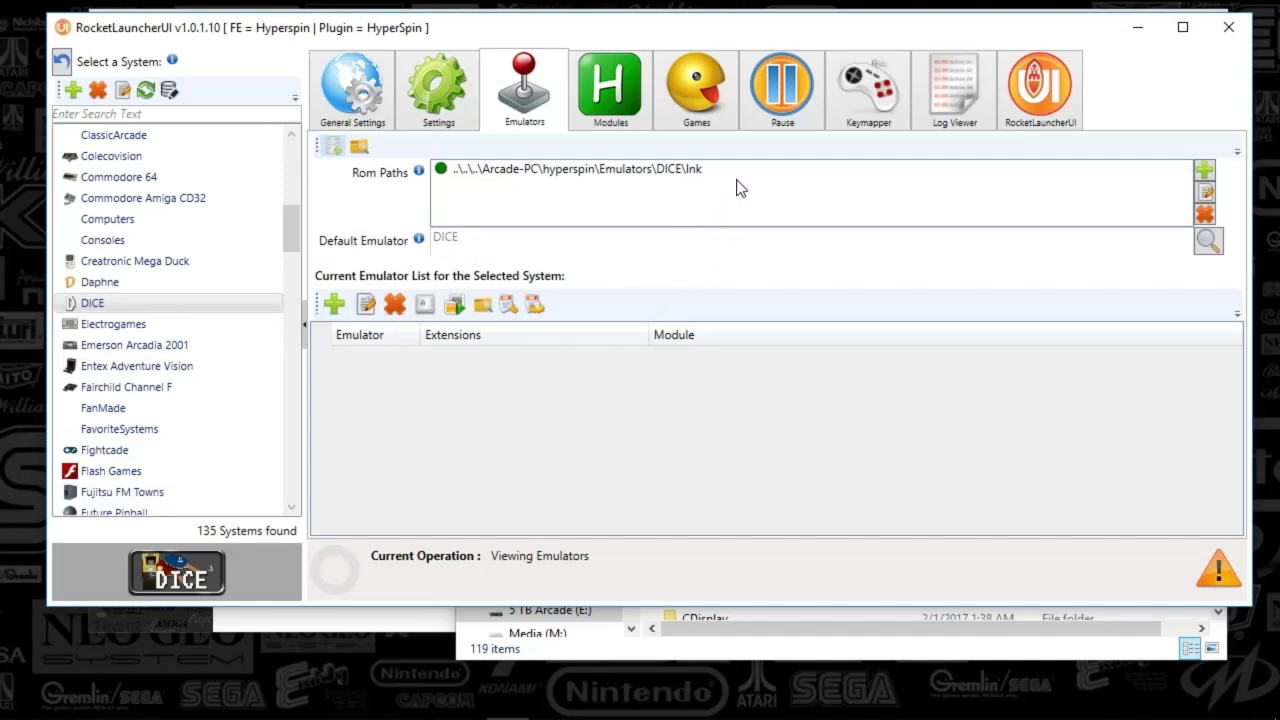
click(627, 88)
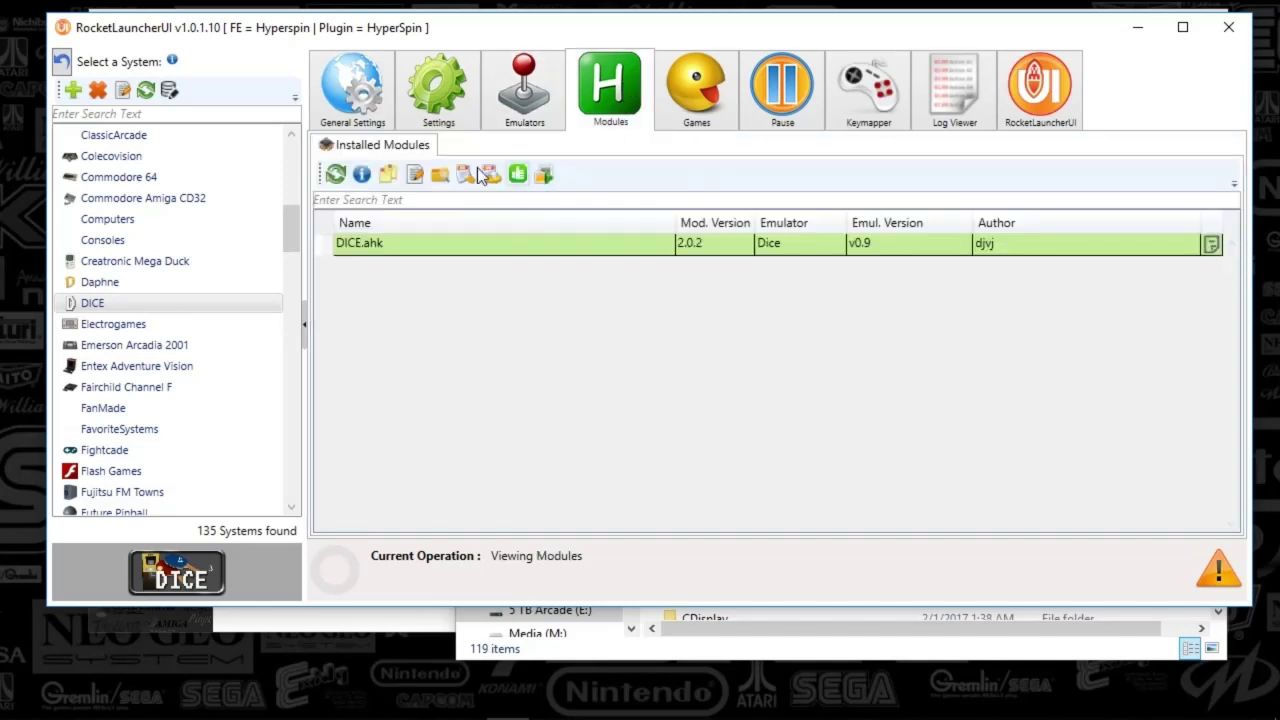
click(378, 245)
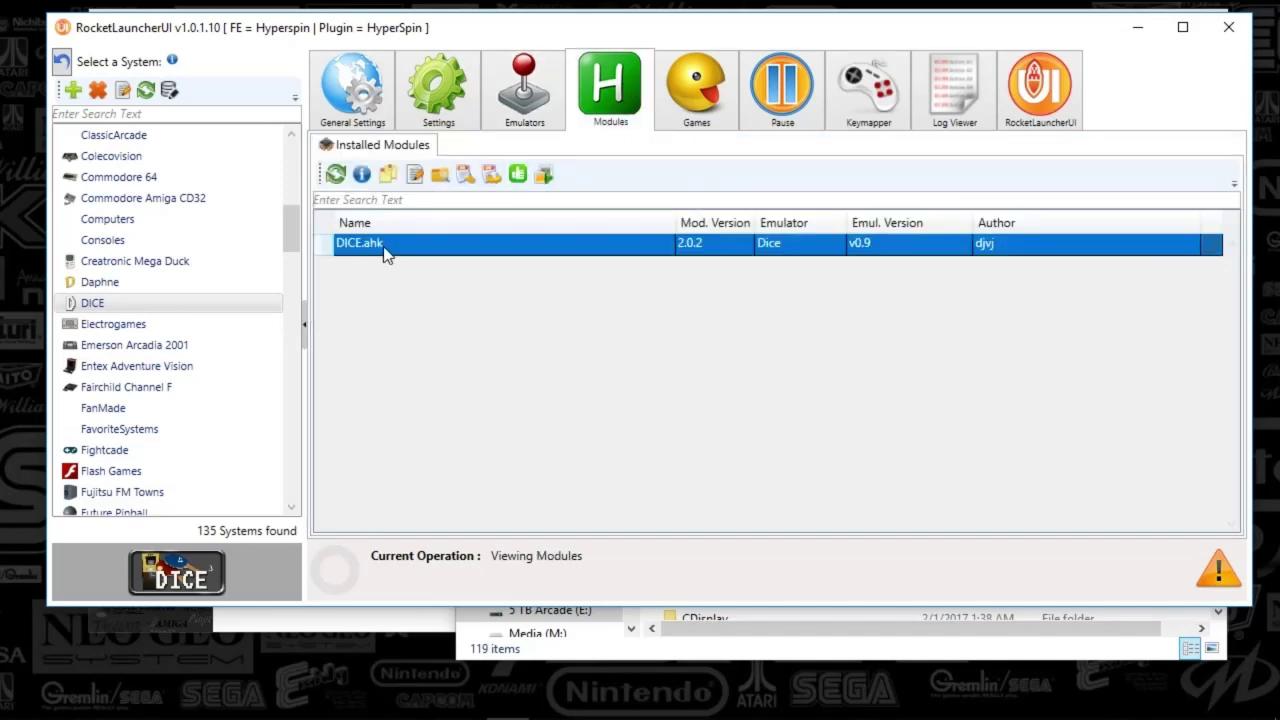
click(465, 178)
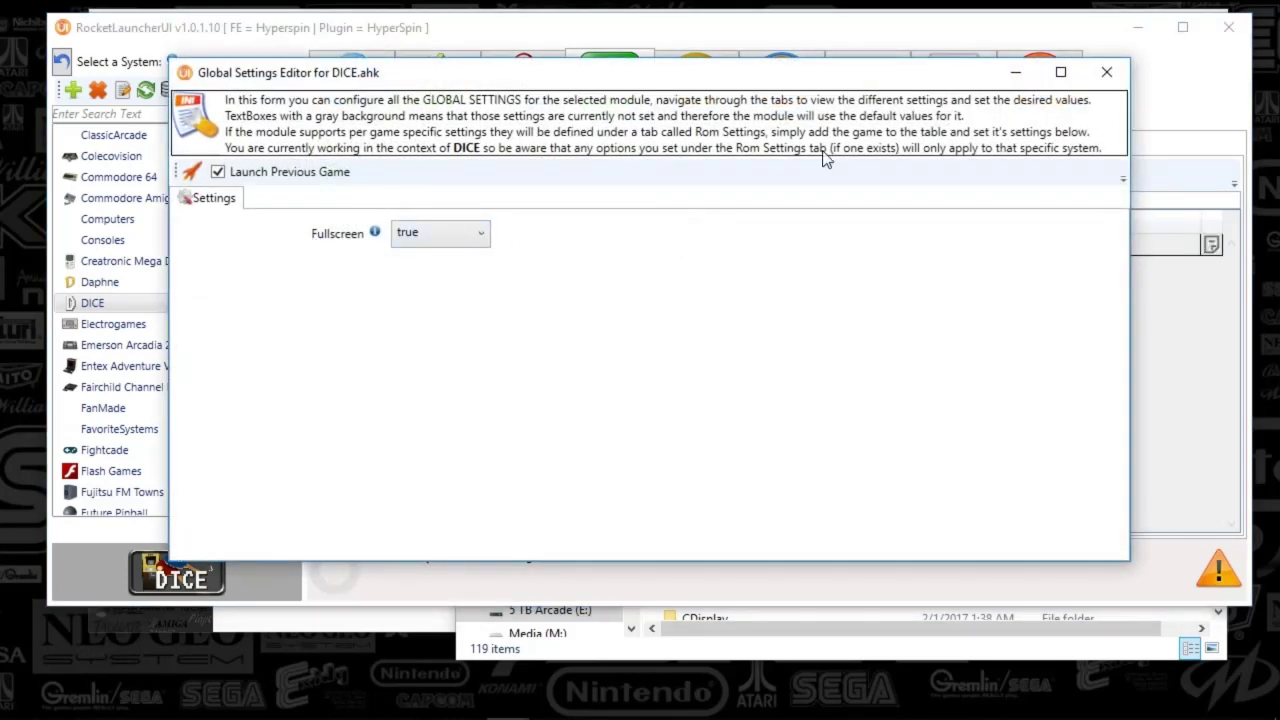
click(1107, 76)
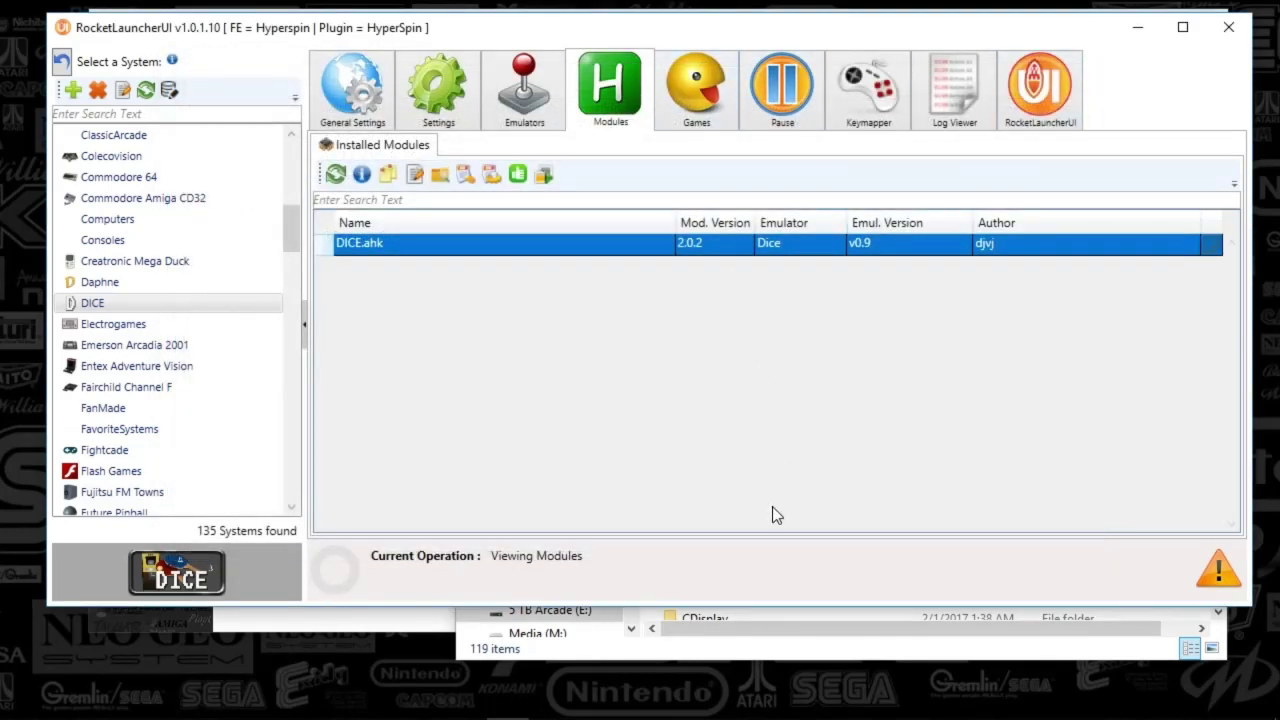
Switch to File Explorer, open the DICE folder inside Emulators, and check its roms subfolder before returning to the DICE folder
click(762, 648)
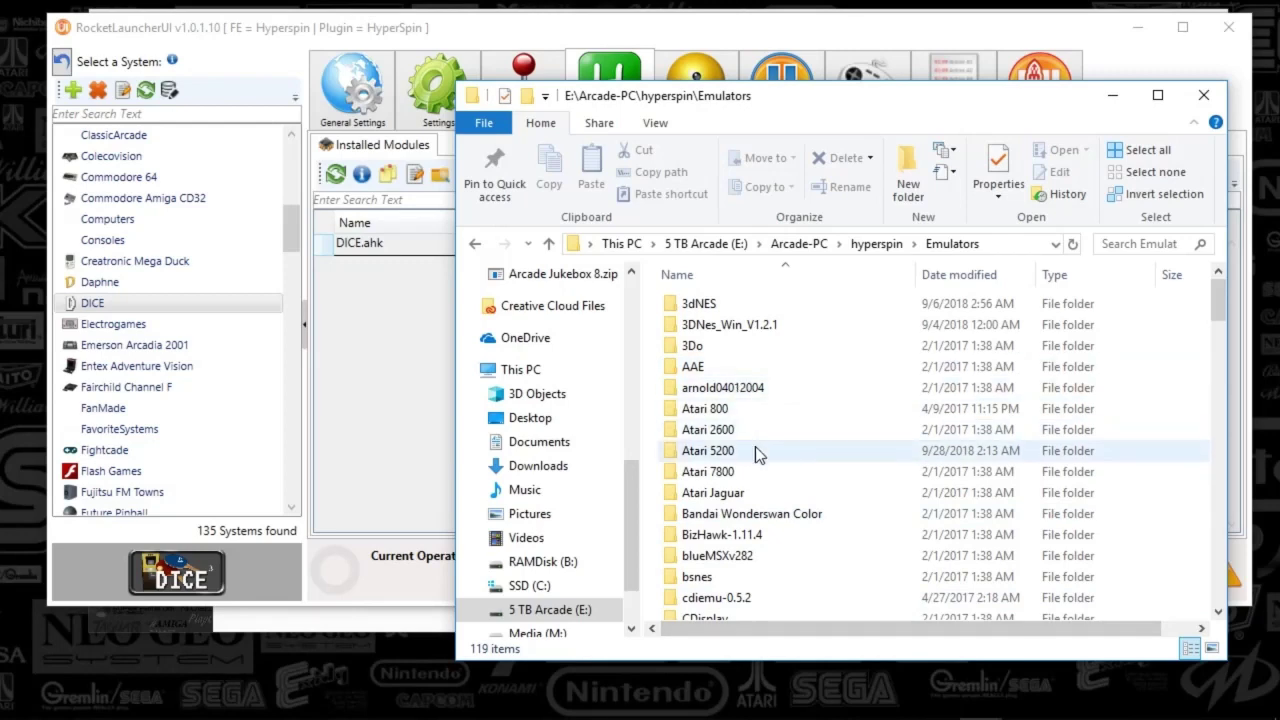
scroll(755, 446, down, 5)
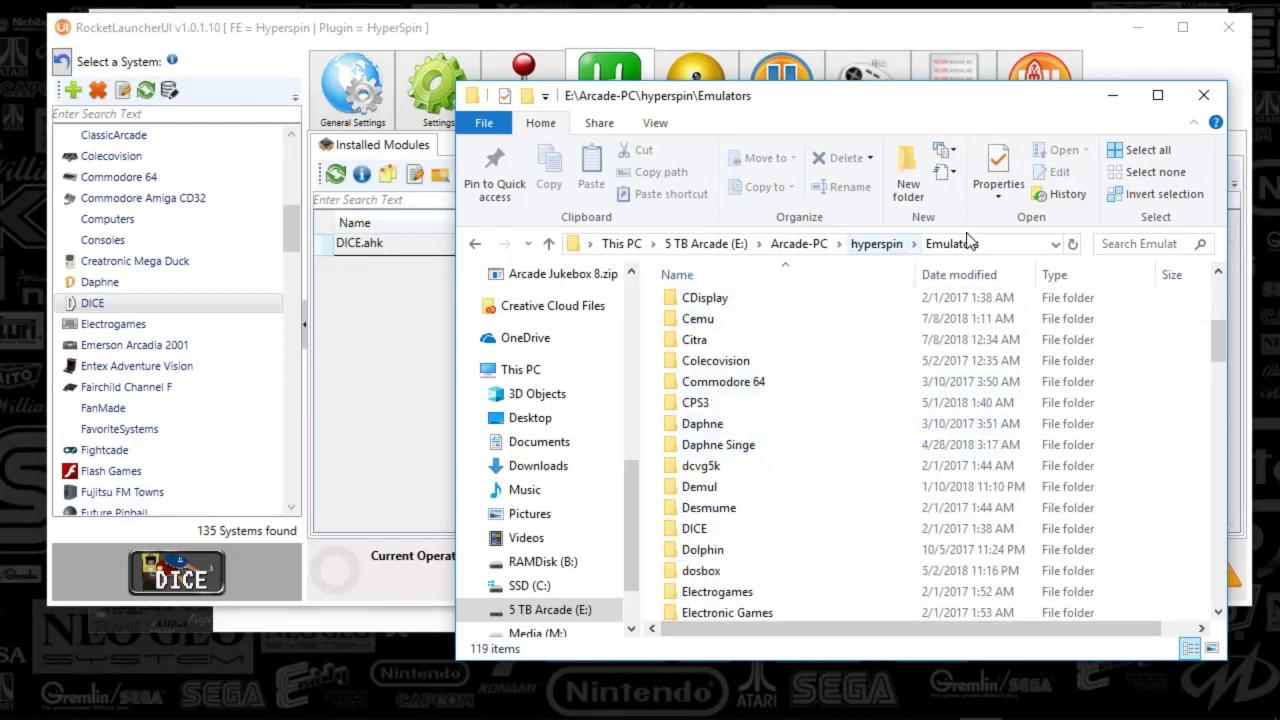
double_click(705, 531)
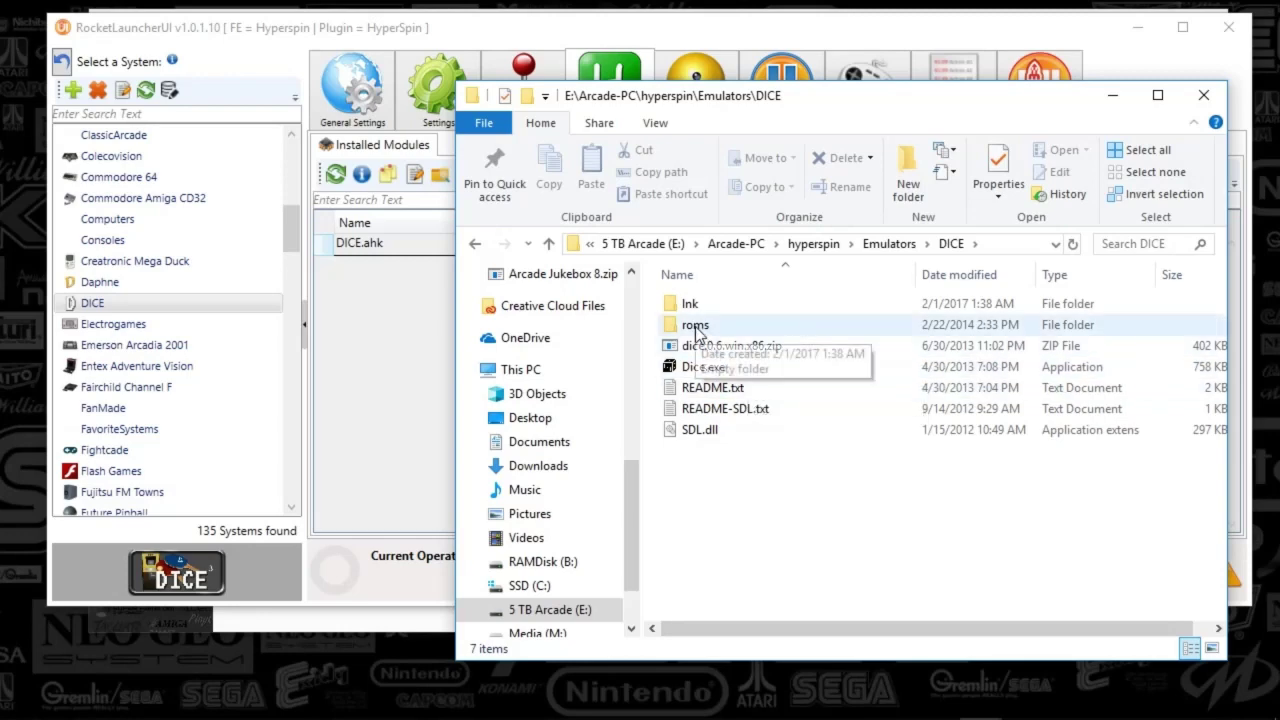
double_click(695, 328)
click(845, 244)
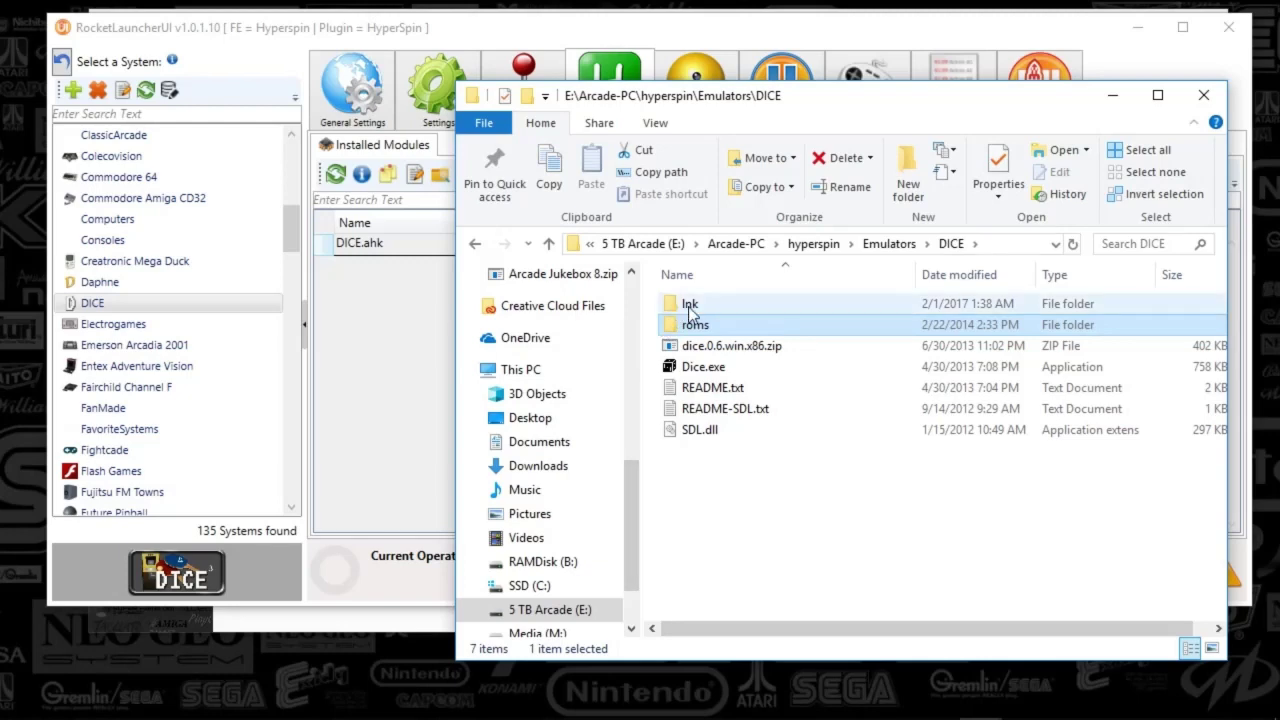
Review the available actions for the lnk folder and for Dice.exe, including Create shortcut, without applying any
key(Up)
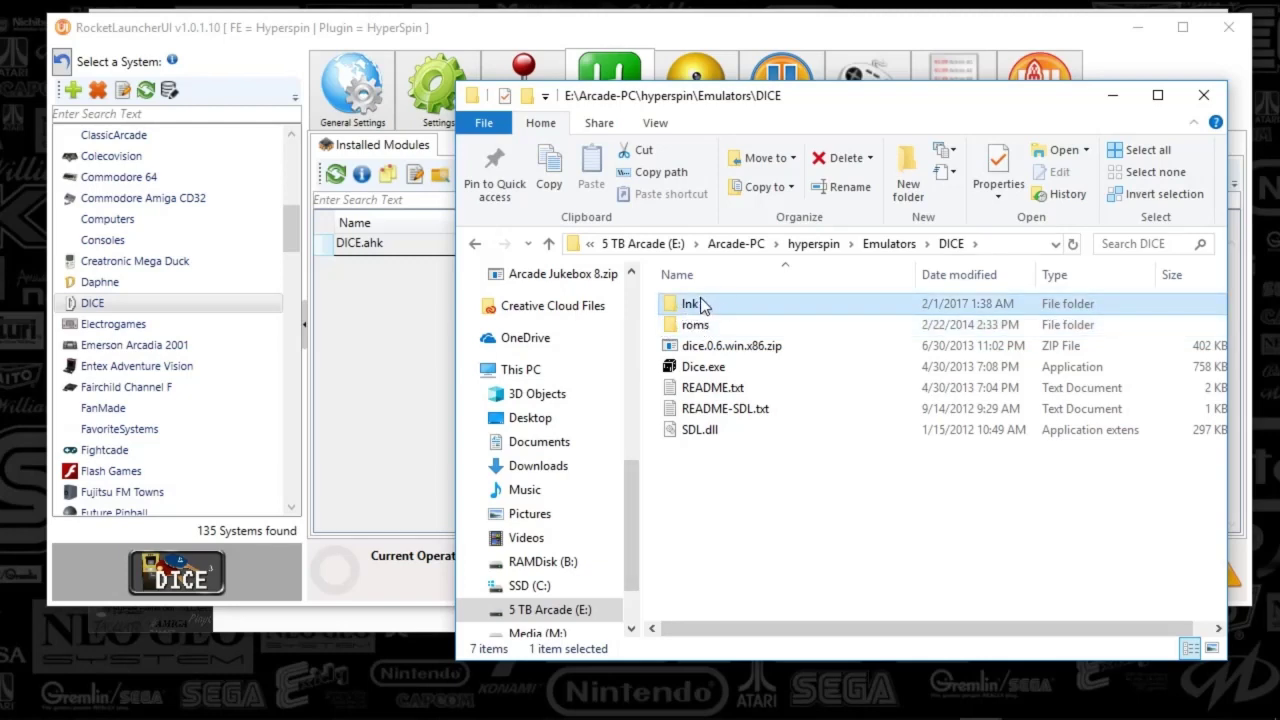
right_click(690, 310)
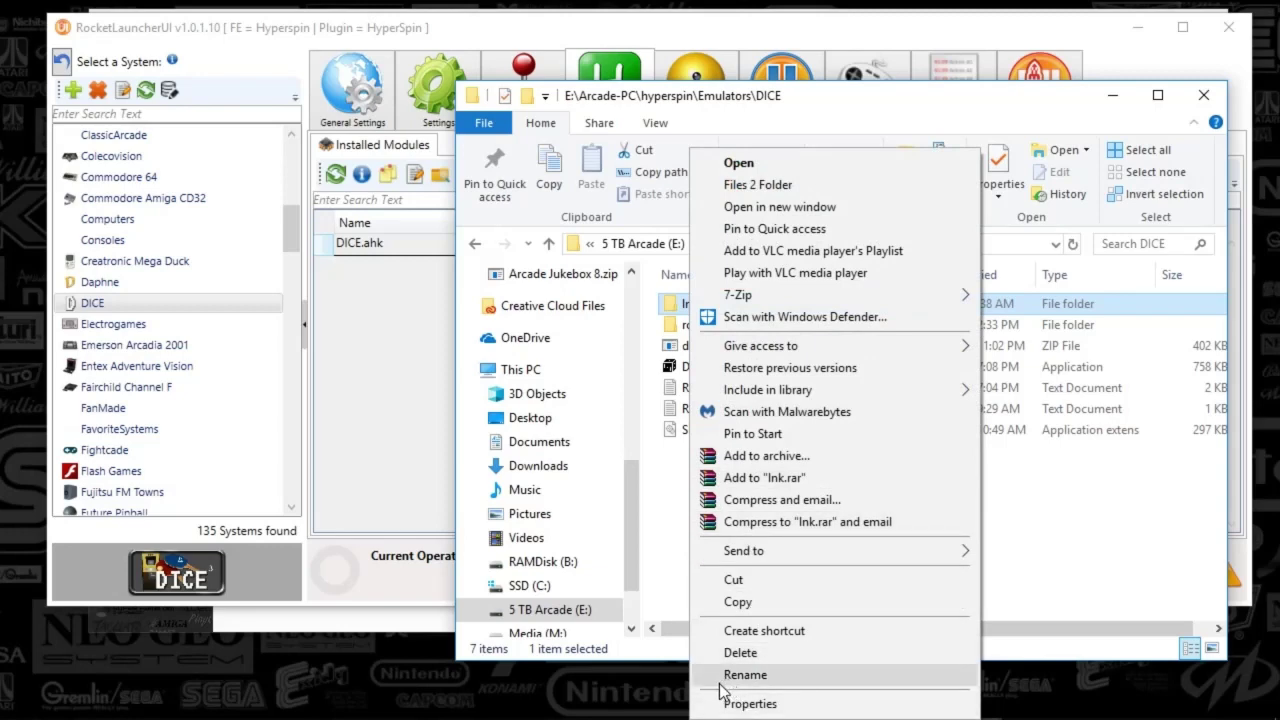
click(680, 598)
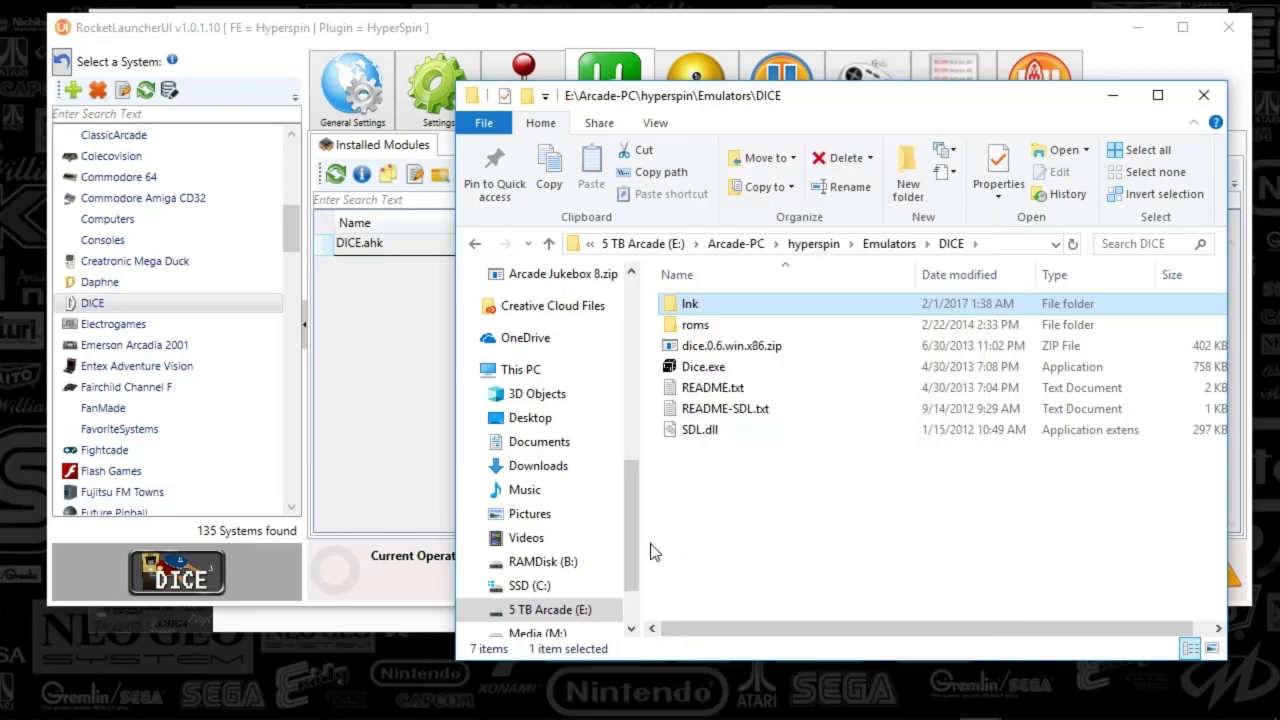
right_click(698, 372)
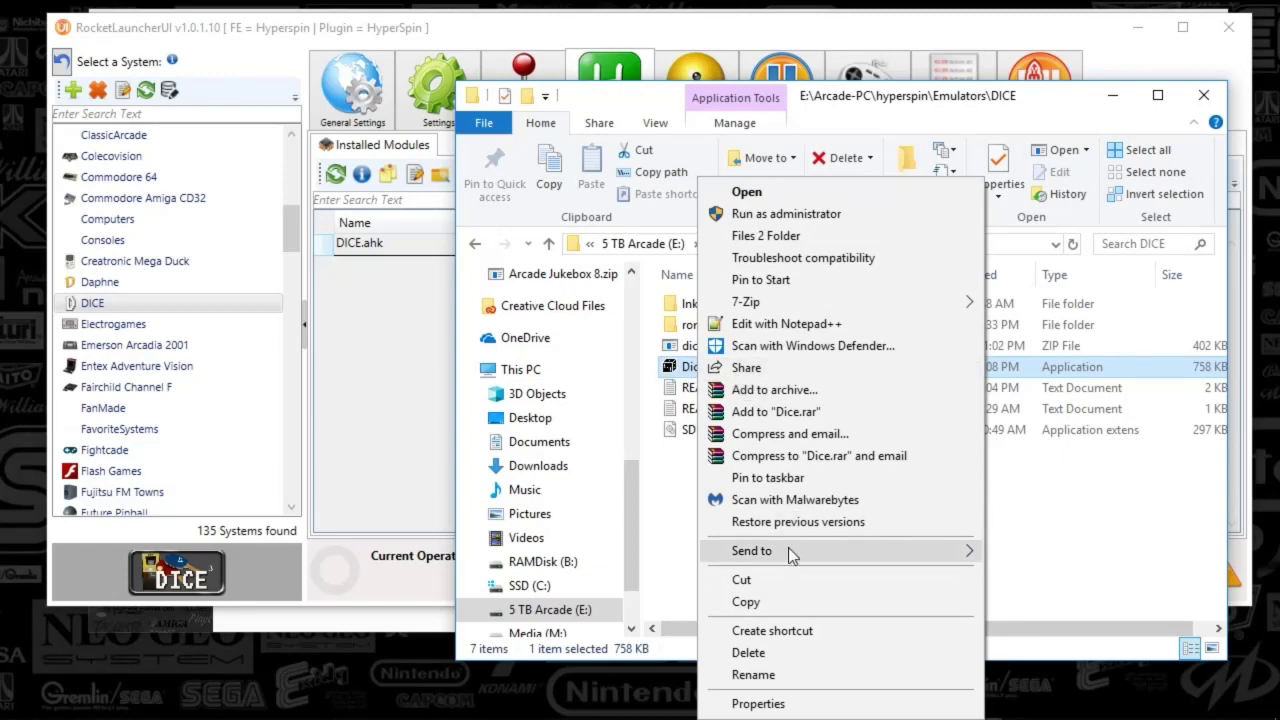
mouse_move(788, 549)
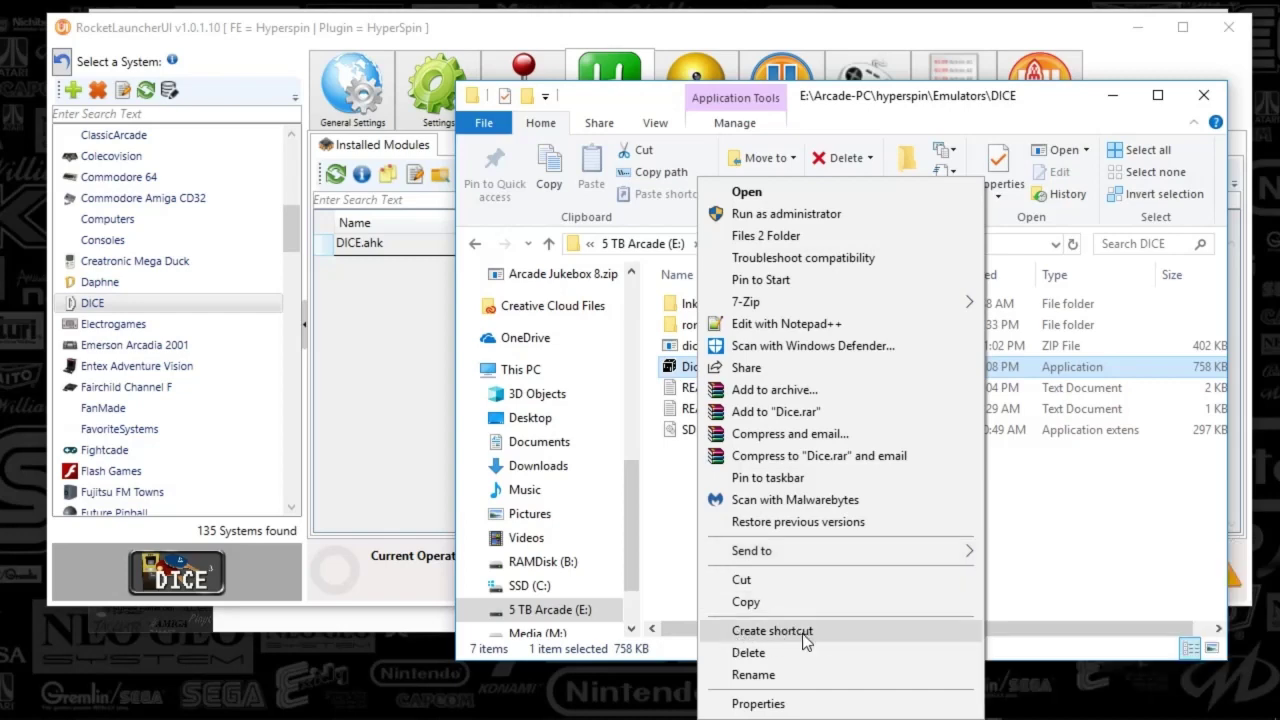
click(657, 505)
Open the lnk folder and examine the Dice.exe path, game name and -fullscreen parameter in the breakout shortcut's target, and close its properties
double_click(693, 304)
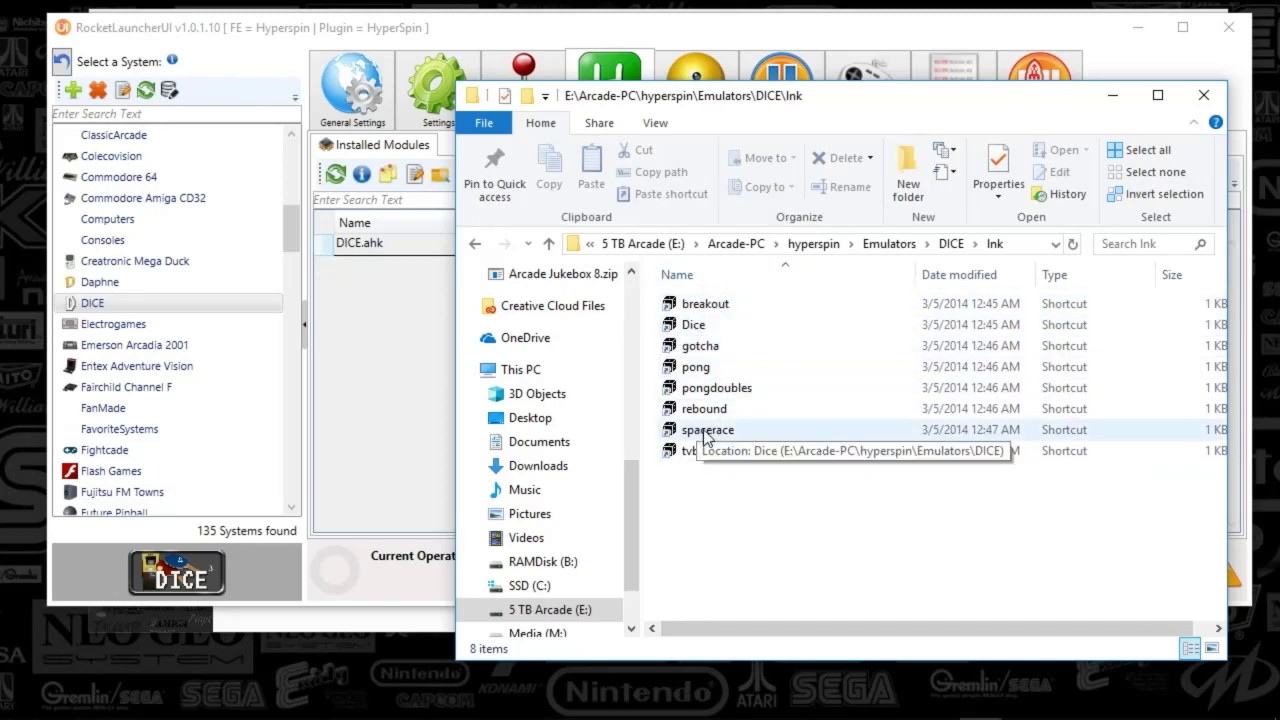
right_click(690, 313)
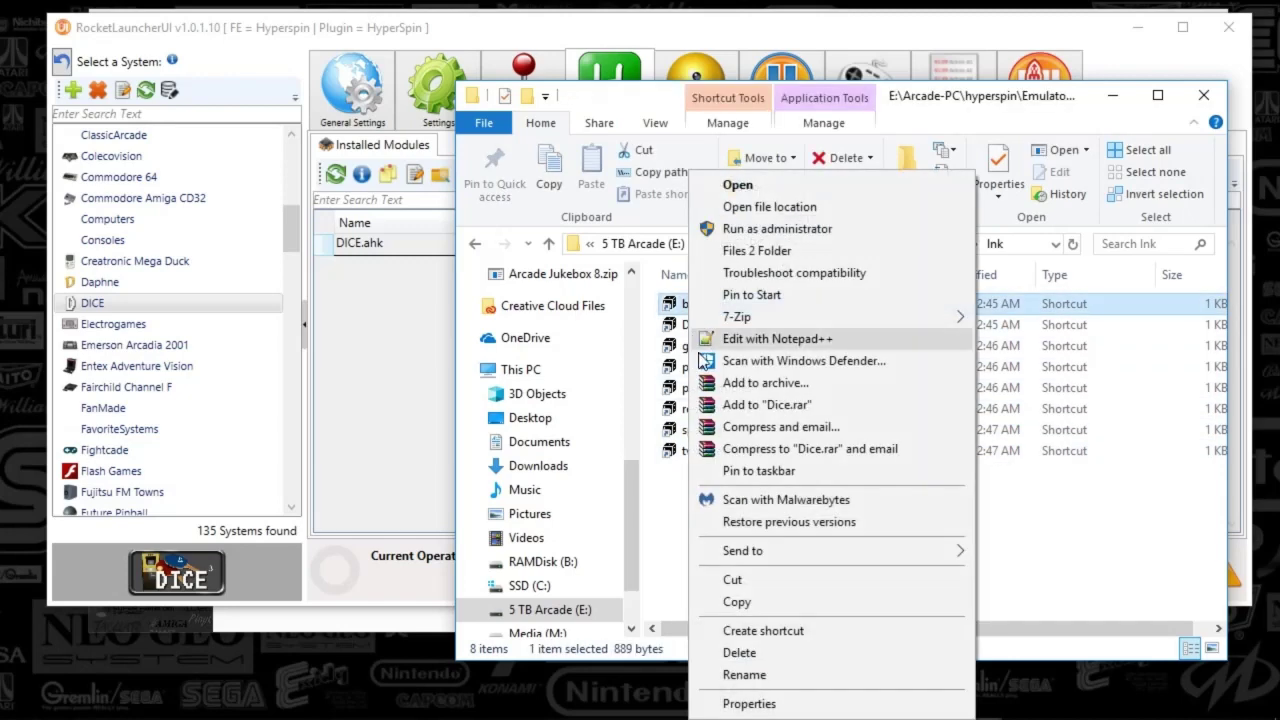
click(740, 704)
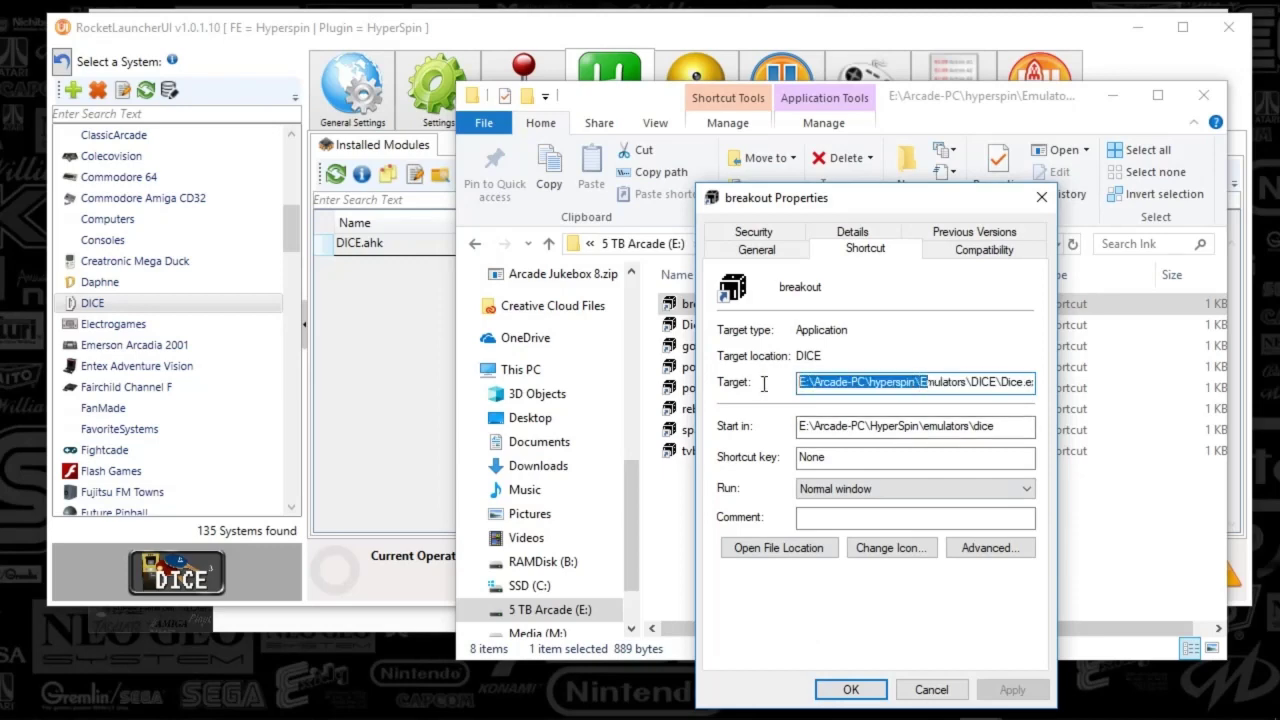
drag(764, 384, 1050, 384)
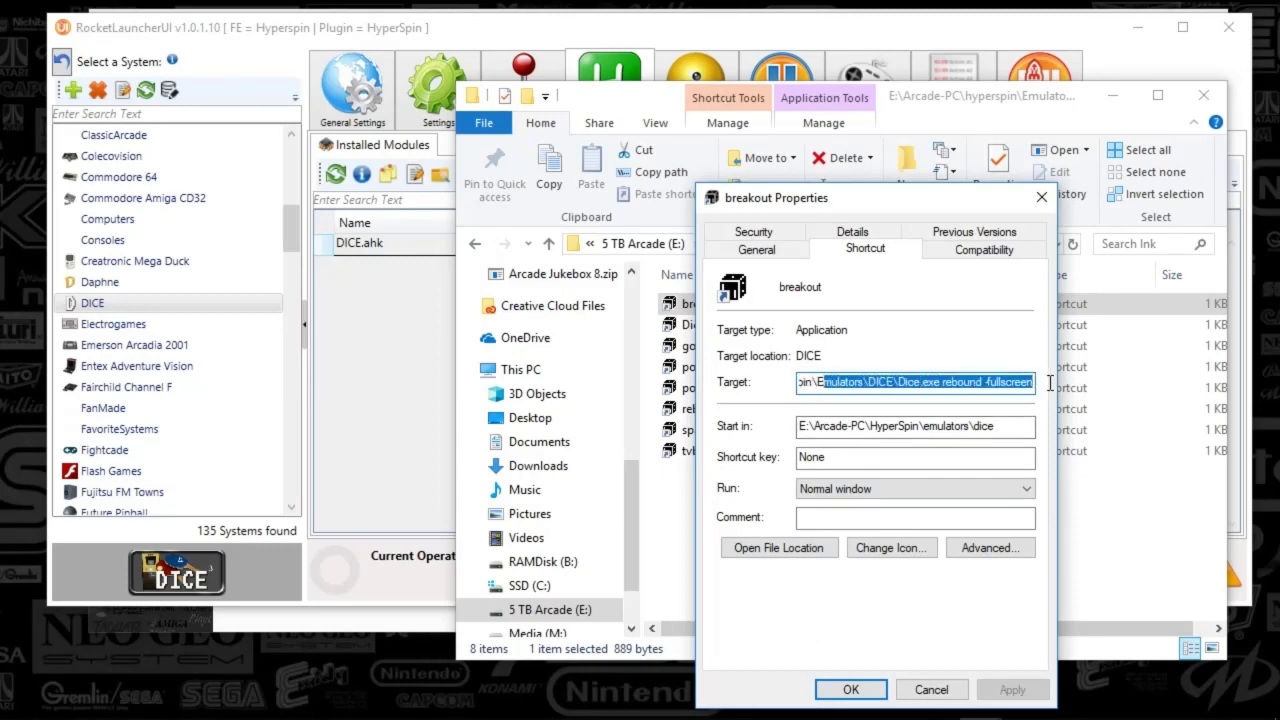
drag(894, 384, 938, 386)
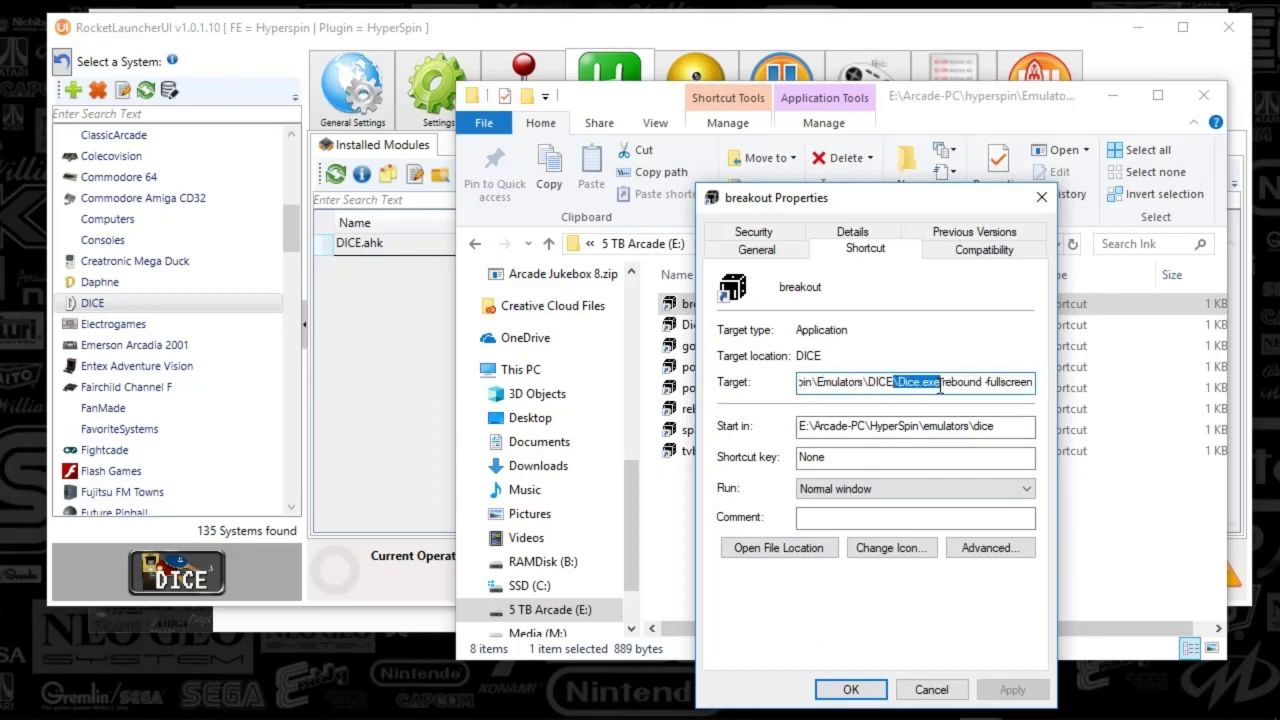
click(943, 384)
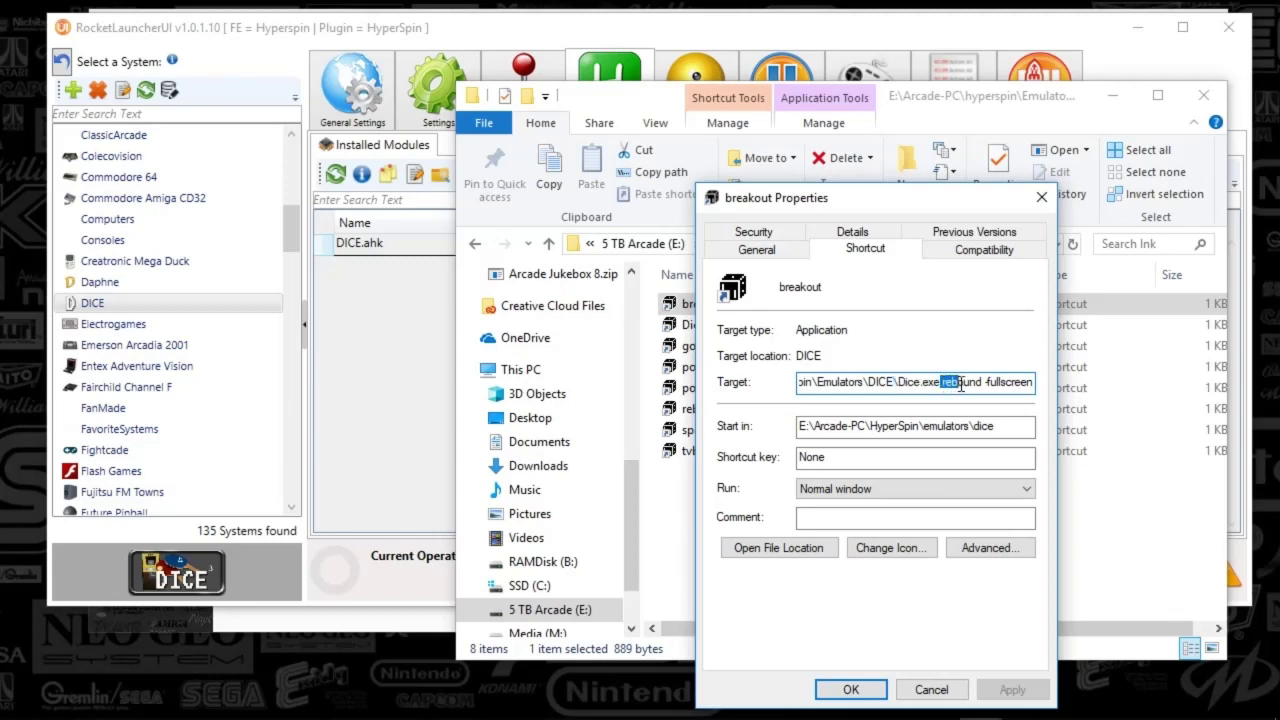
drag(897, 212, 409, 190)
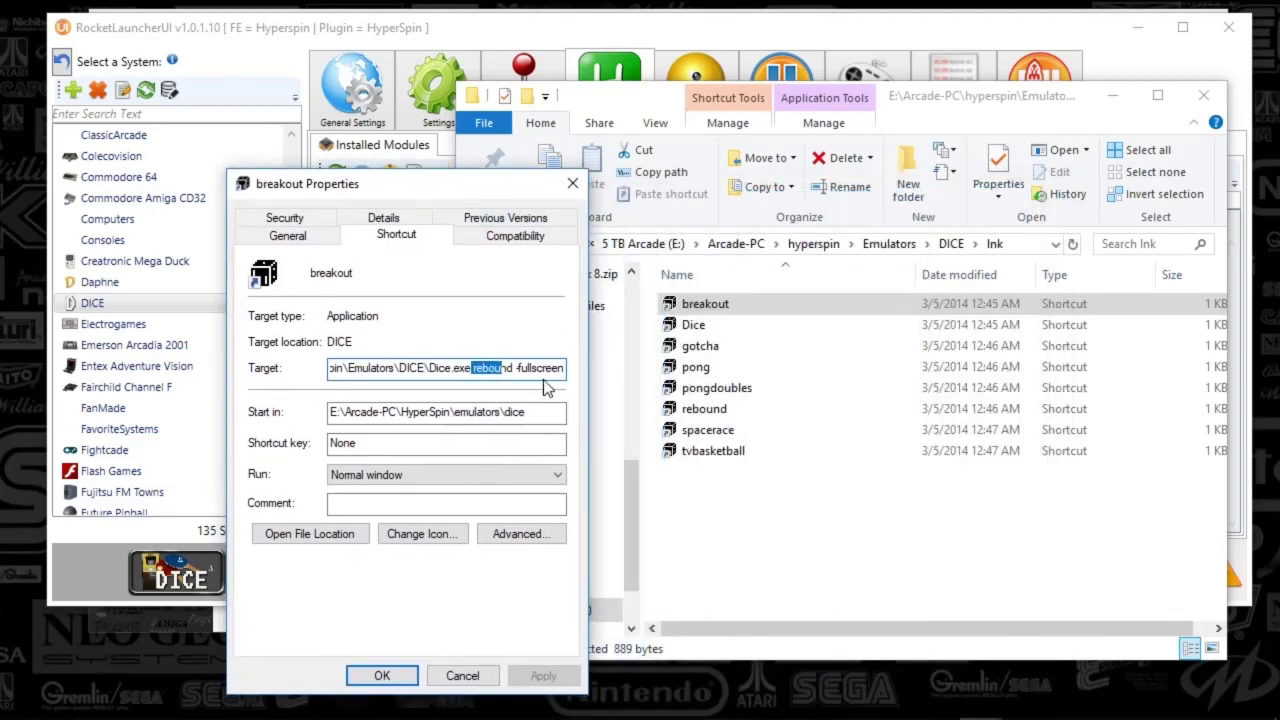
click(485, 368)
drag(518, 370, 553, 371)
click(513, 370)
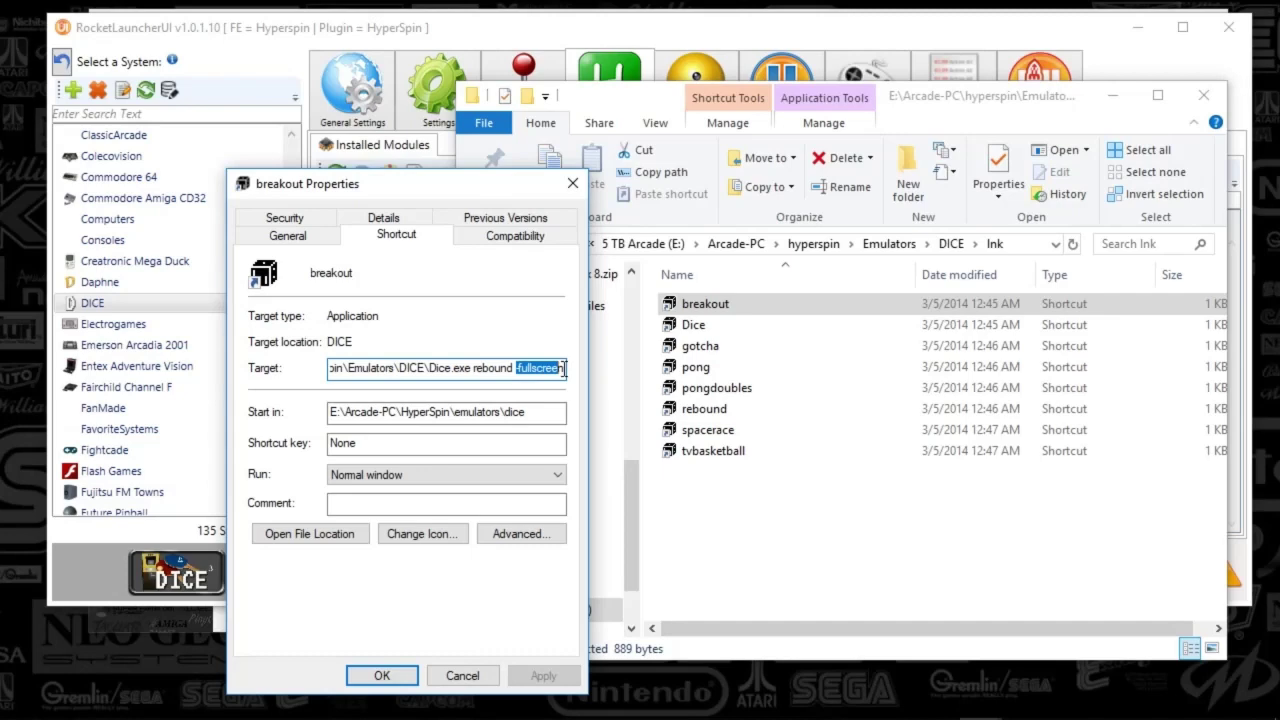
click(573, 183)
Examine the target path in the Dice shortcut's properties and close them
right_click(690, 324)
click(722, 702)
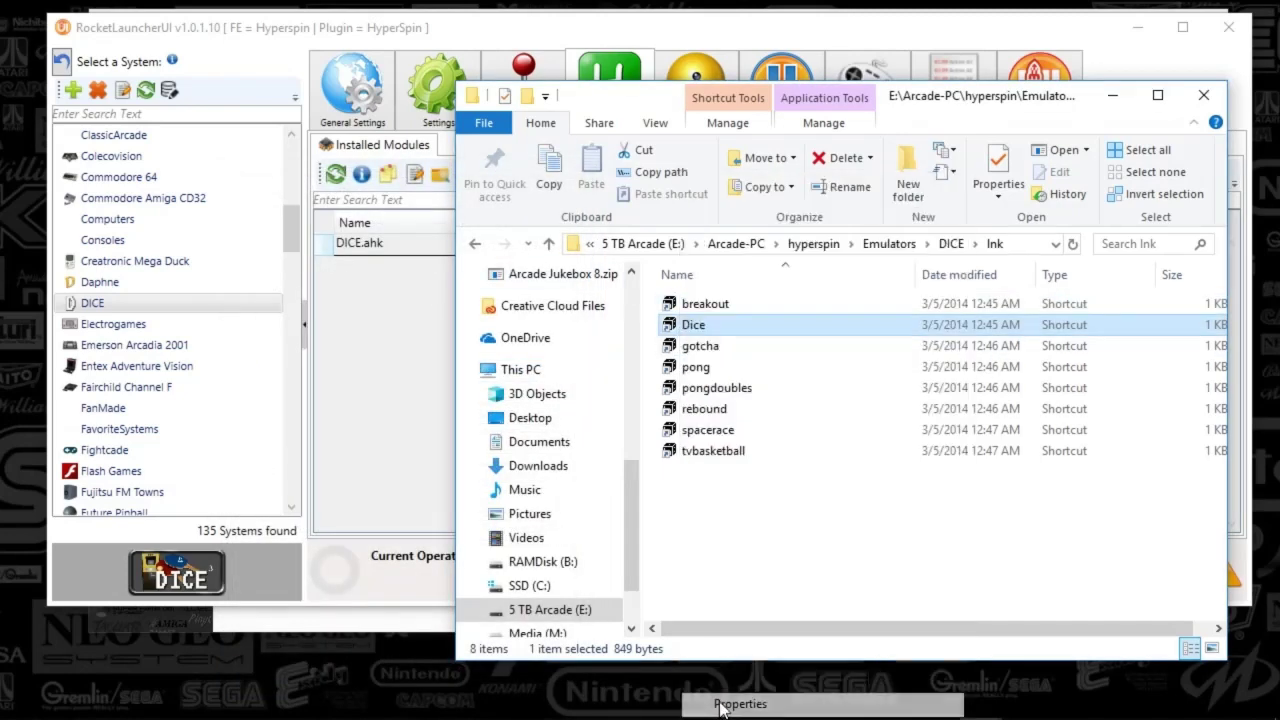
drag(851, 381, 1131, 385)
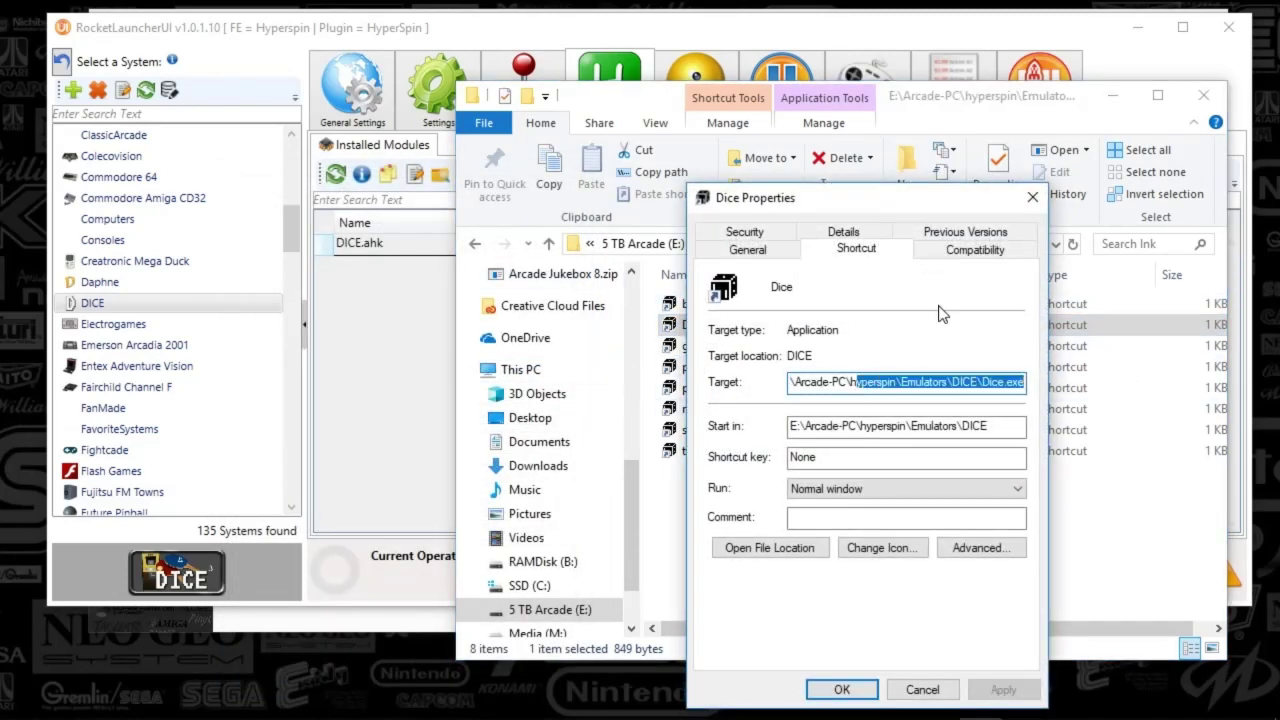
drag(860, 198, 404, 190)
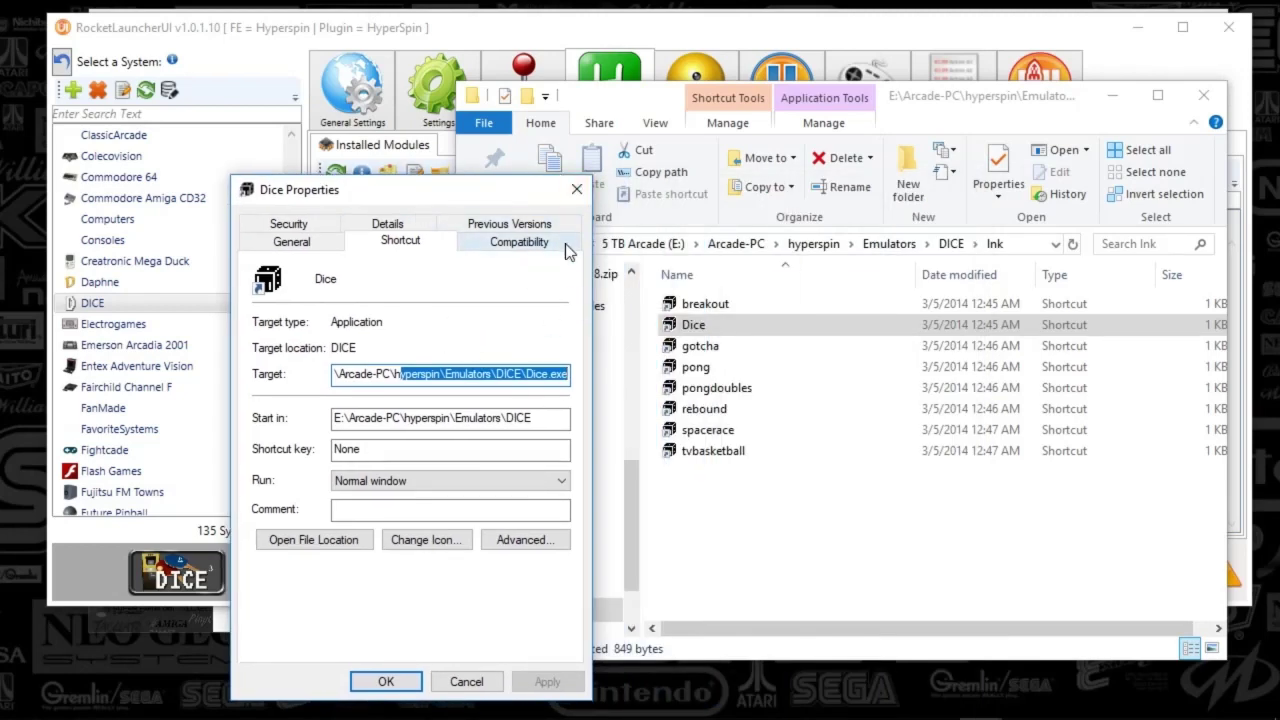
click(576, 189)
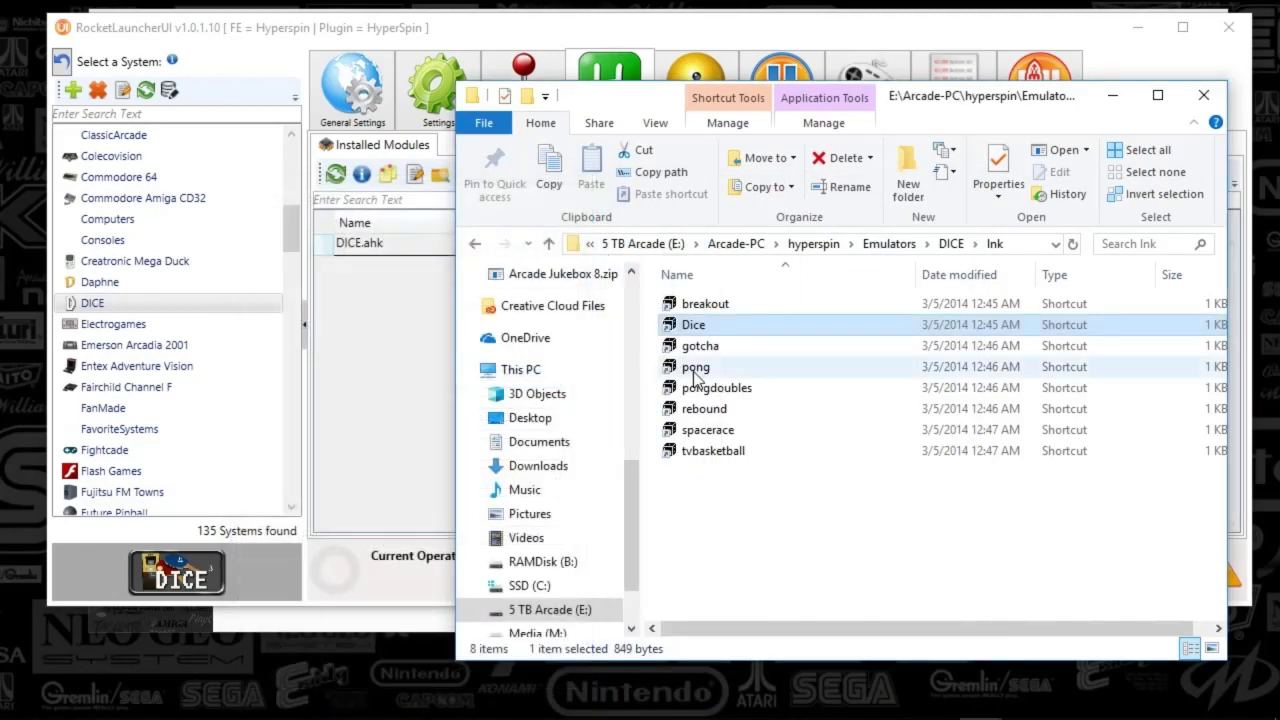
Examine the game name and -fullscreen parameter in the gotcha shortcut's target, and close its properties
right_click(703, 346)
click(745, 697)
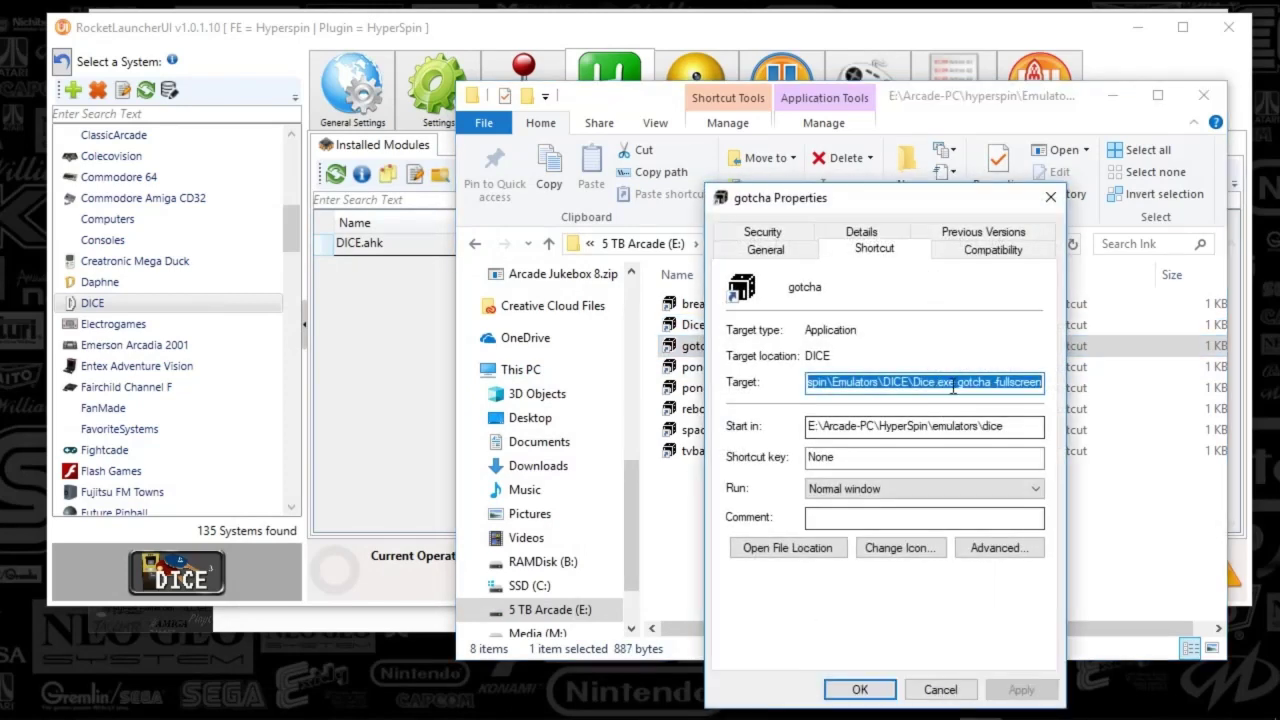
drag(952, 388, 1028, 376)
drag(893, 188, 409, 181)
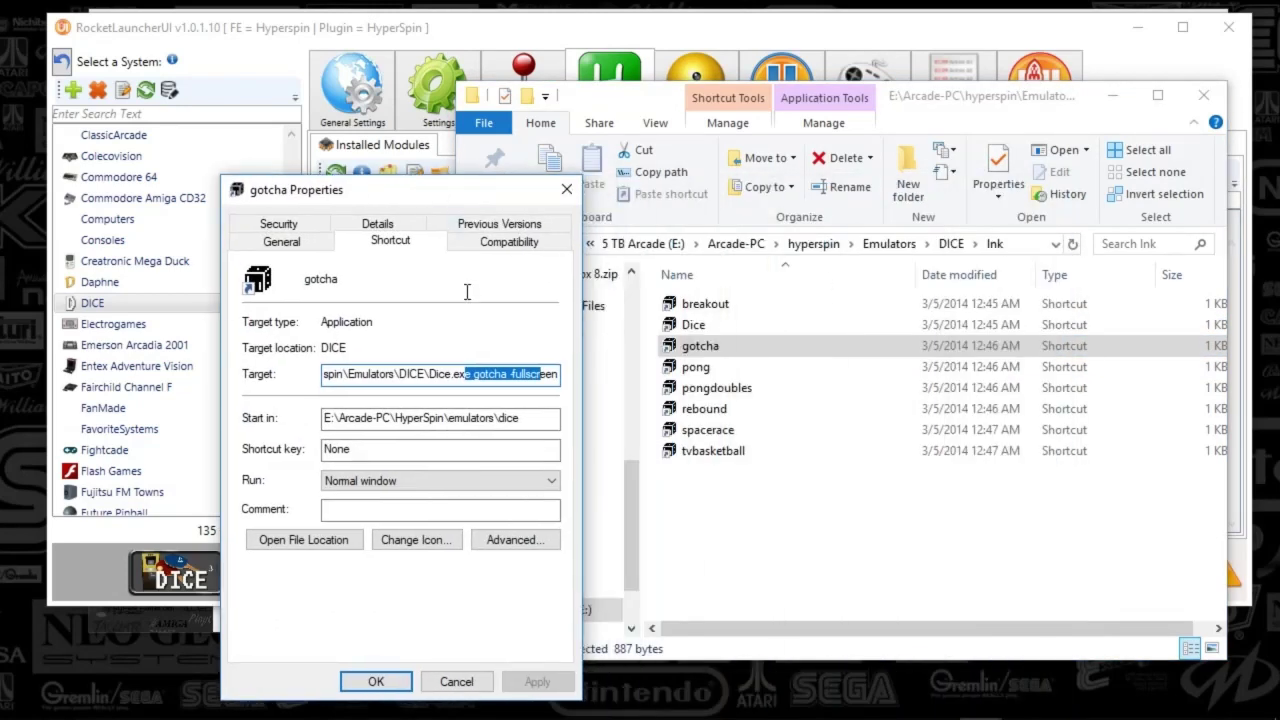
click(566, 189)
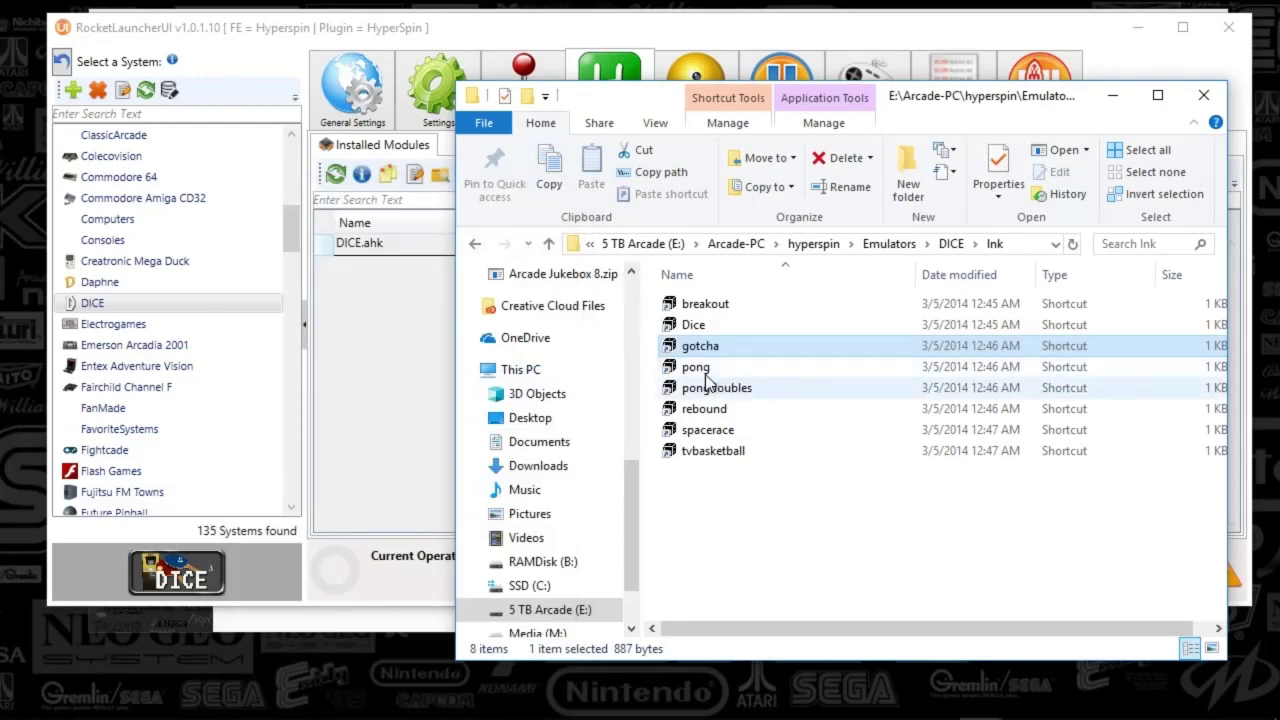
Check the launch parameters after Dice.exe in the pong shortcut's target, and close its properties
right_click(697, 367)
click(770, 704)
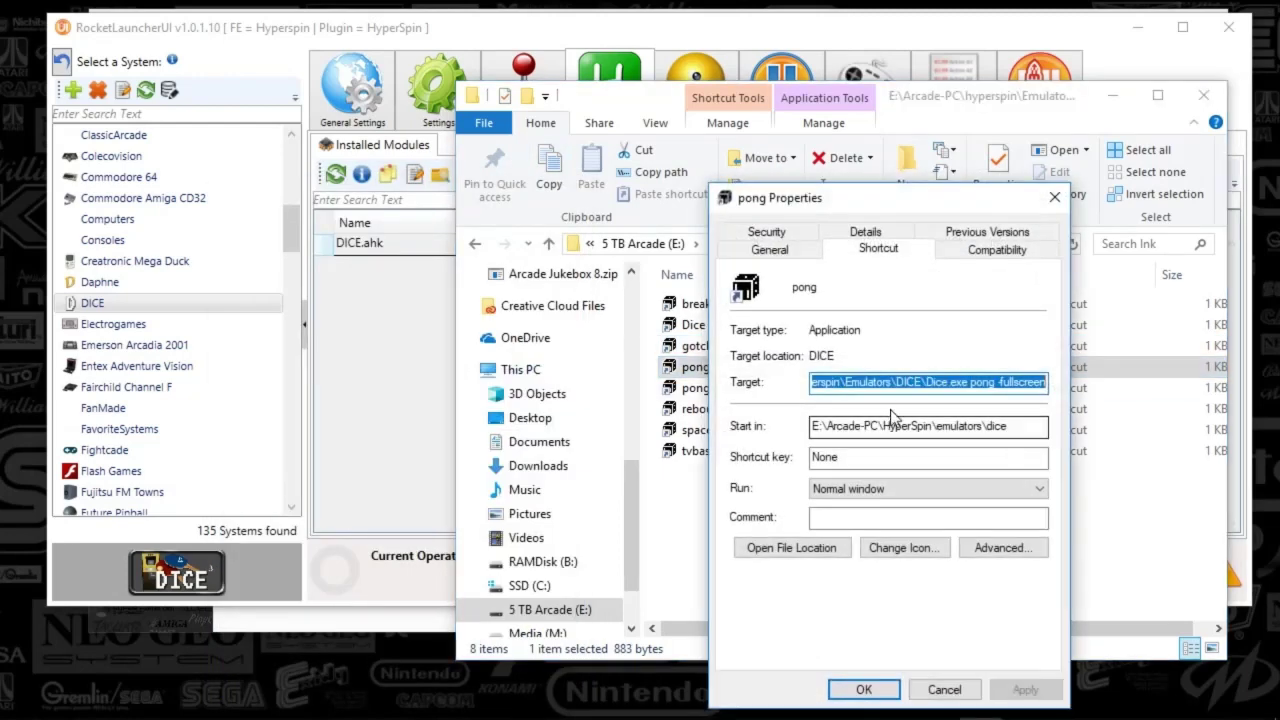
drag(926, 382, 1038, 381)
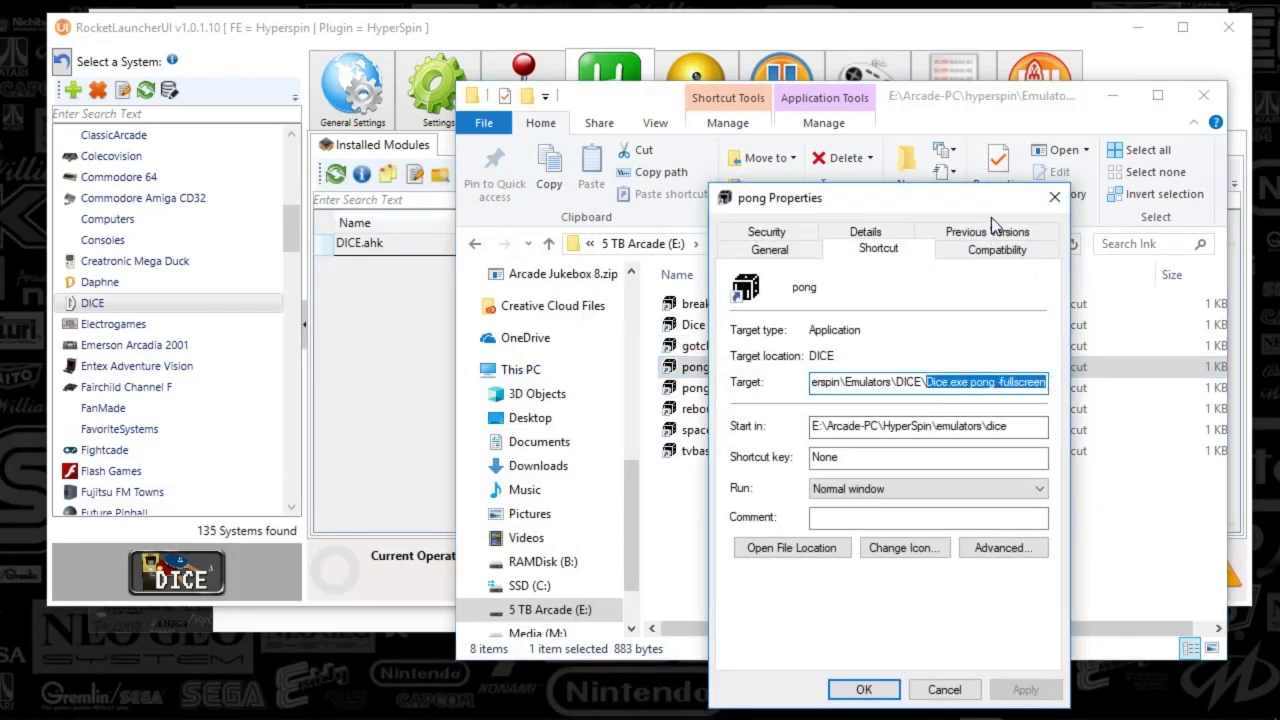
click(1054, 197)
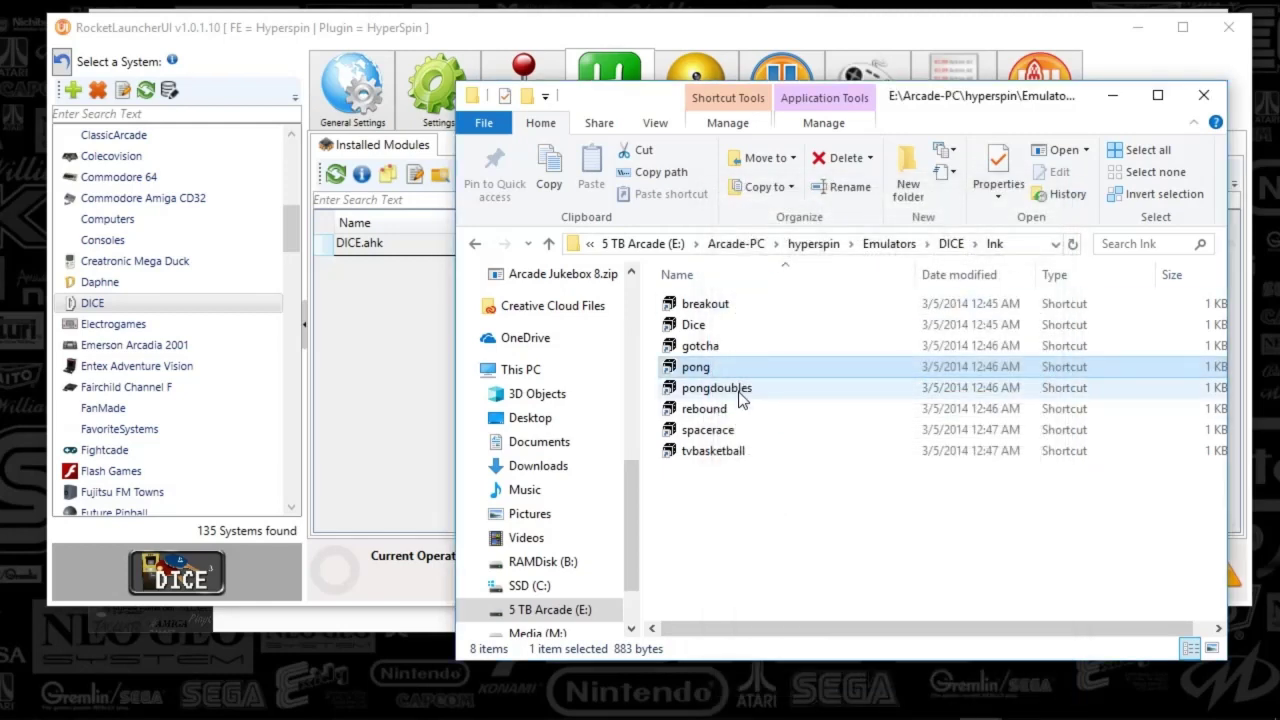
Check the launch parameters after Dice.exe in the pongdoubles shortcut's target, and close its properties
right_click(736, 388)
click(808, 704)
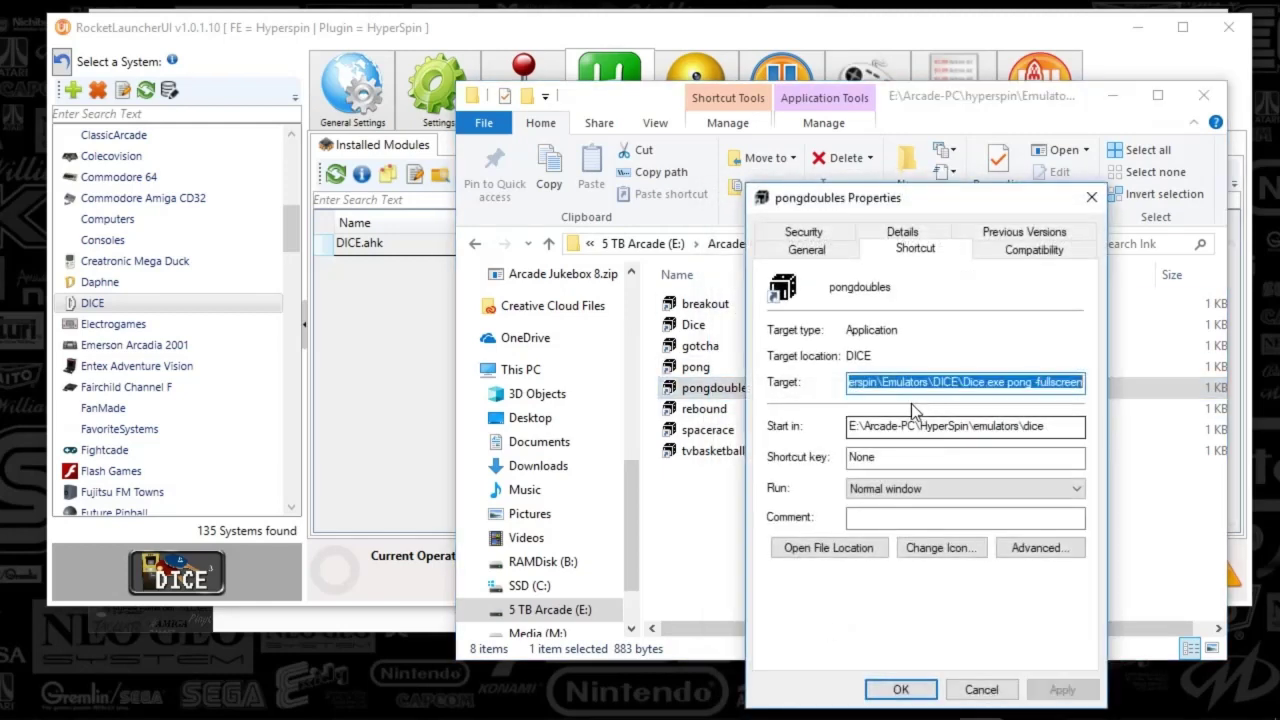
drag(963, 382, 1100, 392)
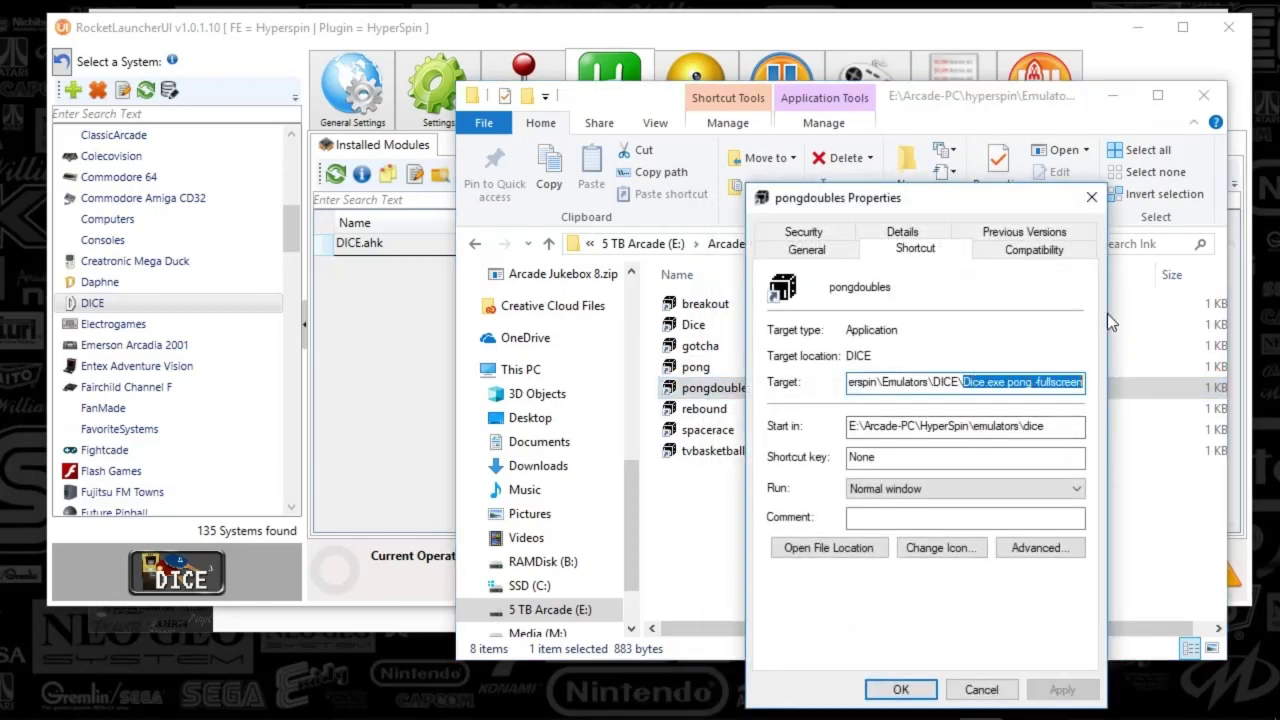
click(1091, 197)
Examine the game name and -fullscreen parameter in the rebound shortcut's target, and close its properties
right_click(720, 409)
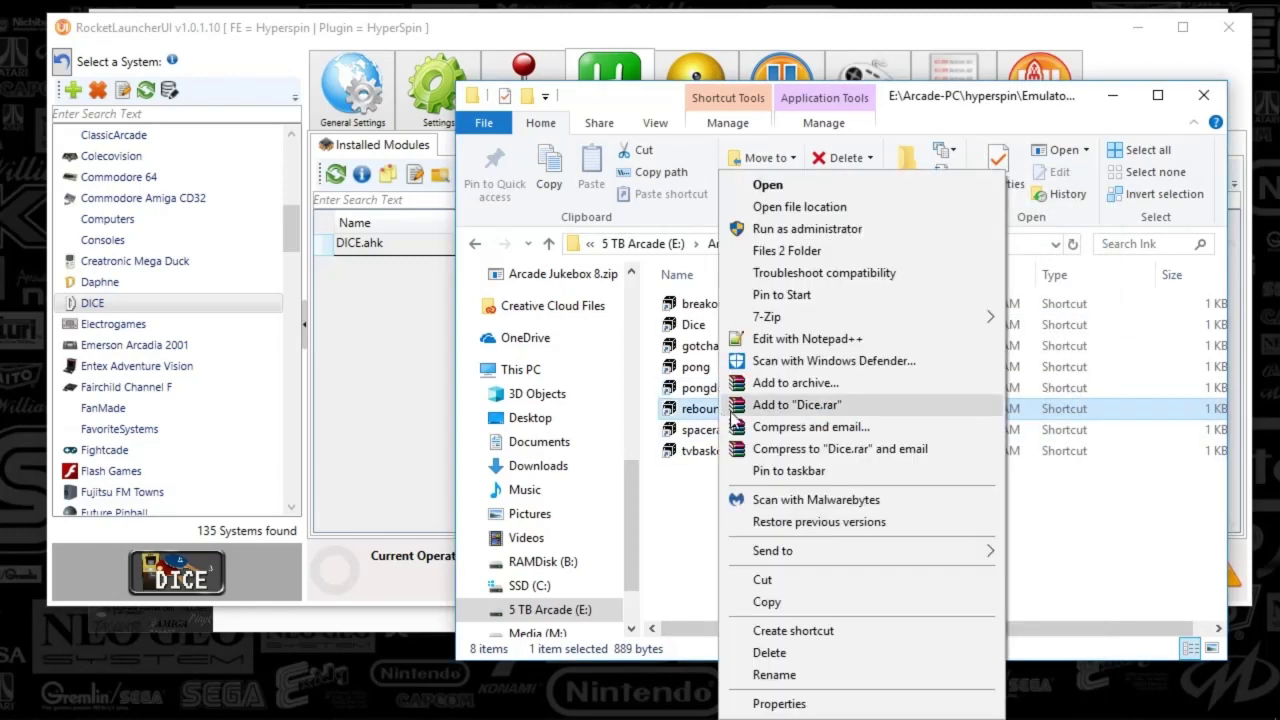
click(790, 704)
drag(963, 382, 1068, 355)
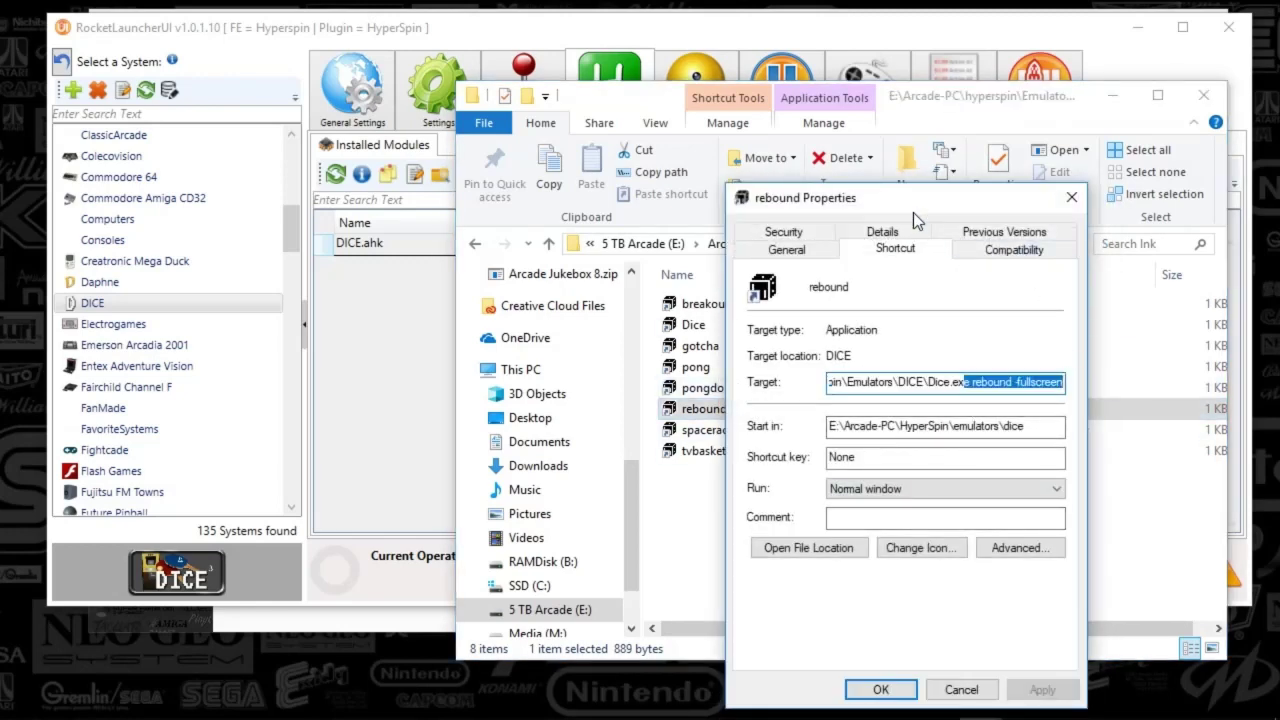
drag(911, 198, 933, 199)
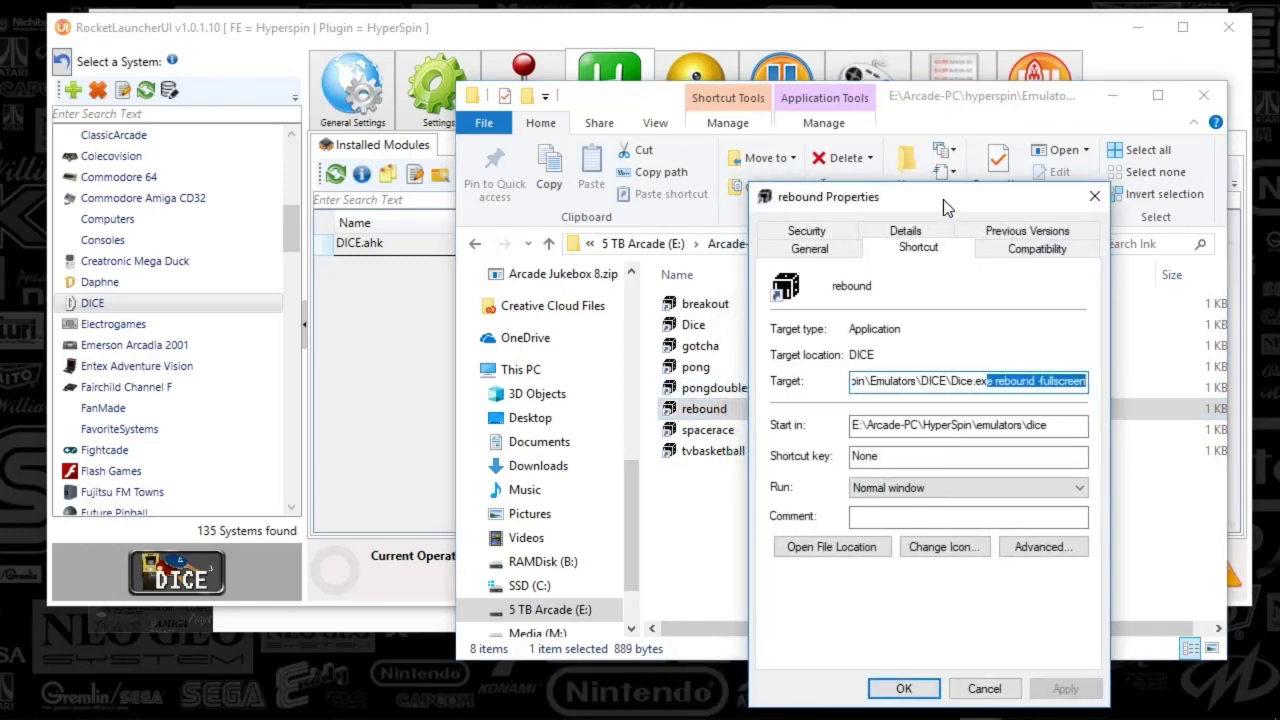
click(1091, 197)
Check the launch parameters after Dice.exe in the spacerace shortcut's target, and close its properties
right_click(706, 430)
click(760, 702)
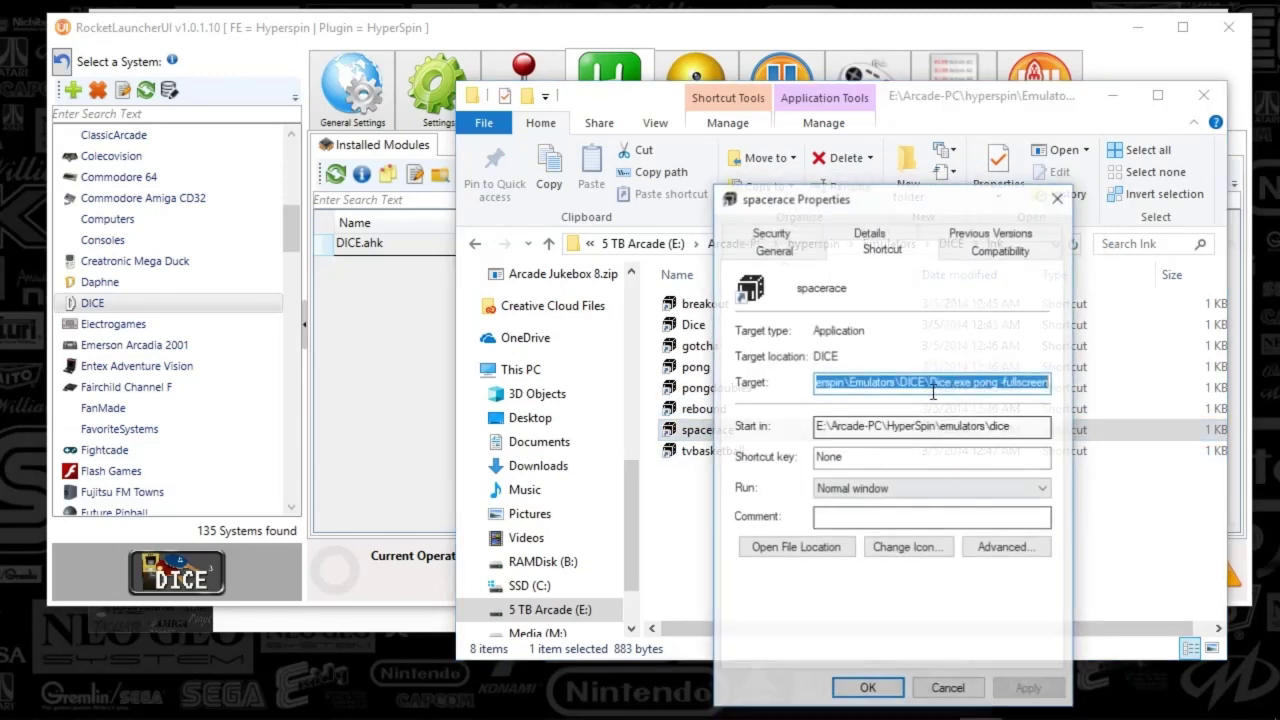
drag(935, 392, 1068, 398)
drag(897, 183, 362, 158)
click(413, 357)
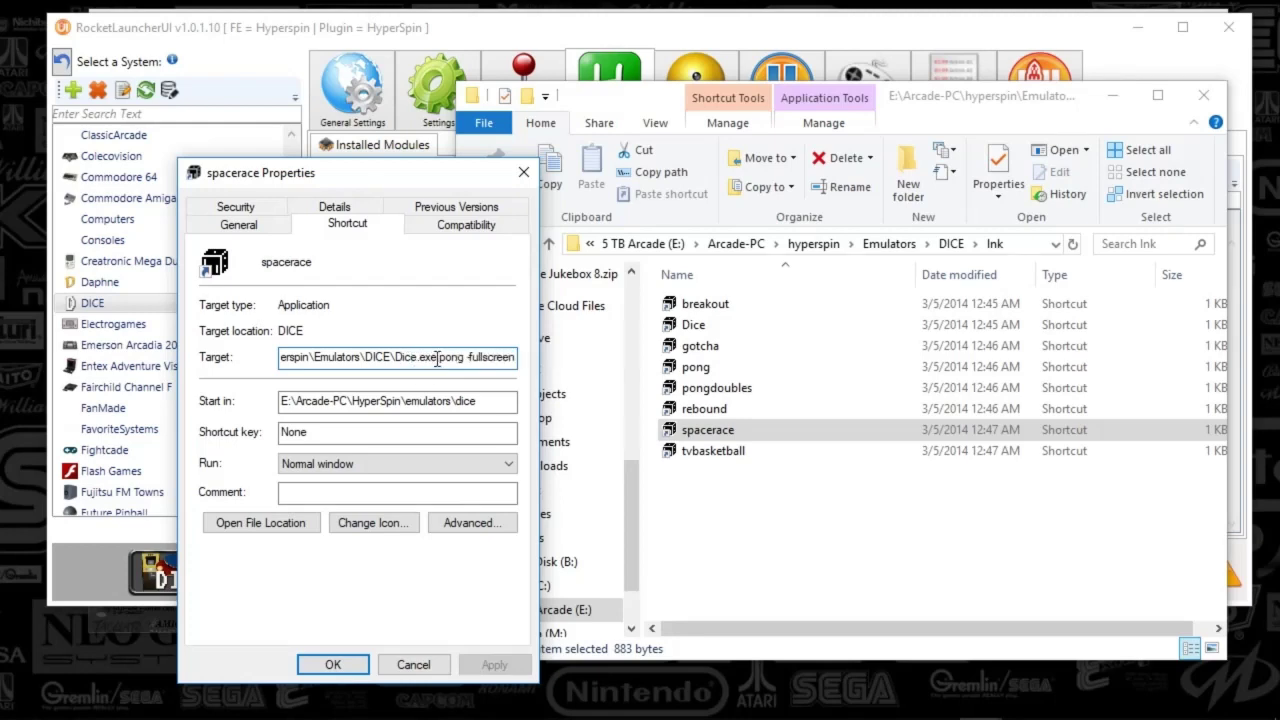
drag(437, 360, 501, 368)
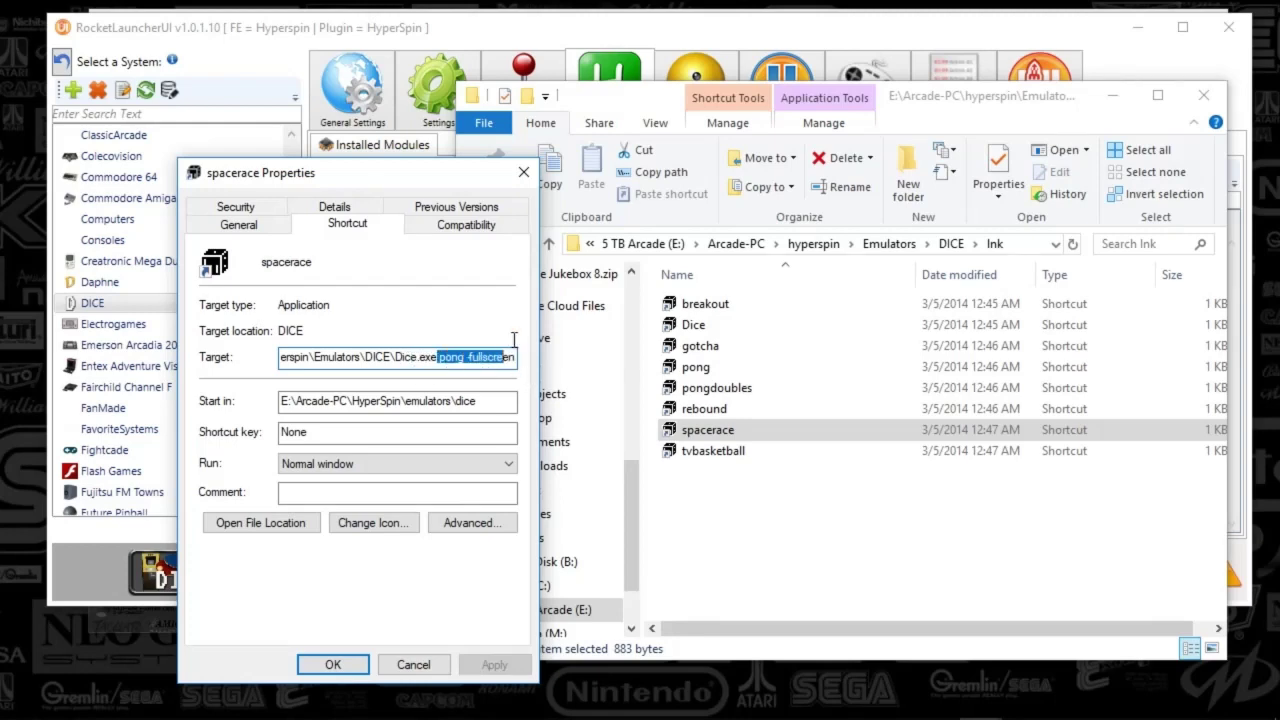
click(523, 172)
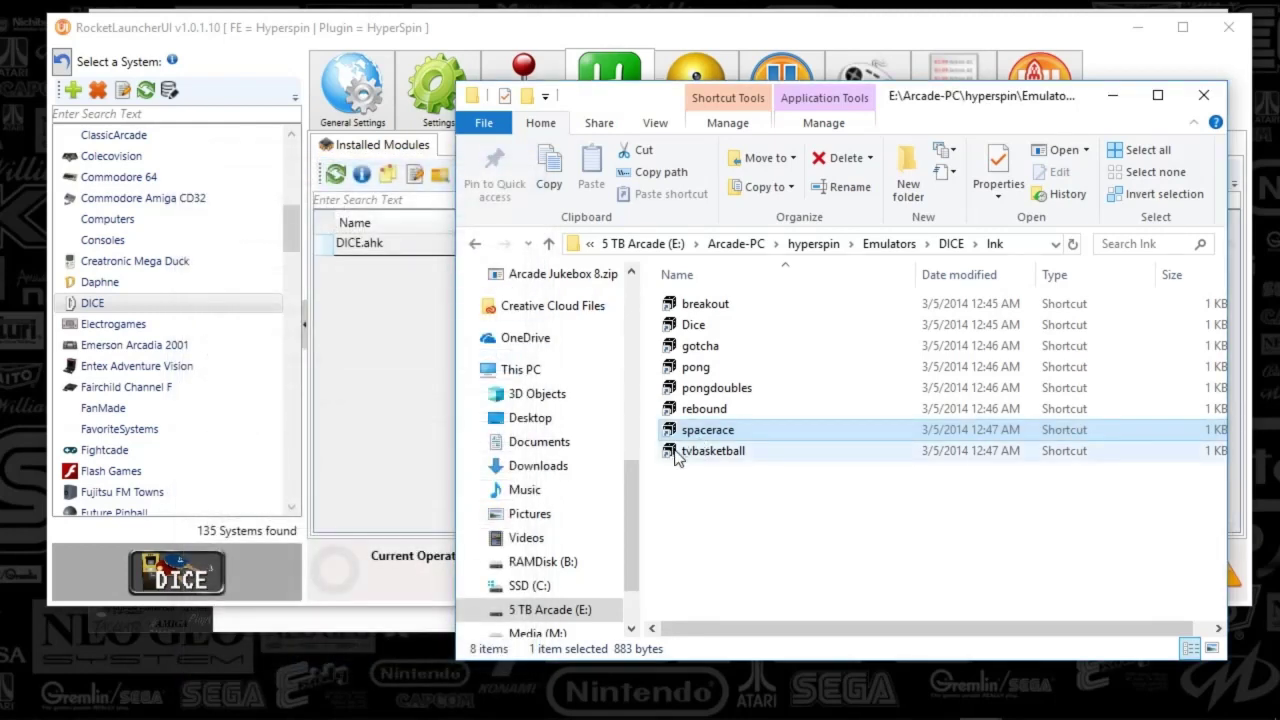
Check the launch parameters after Dice.exe in the tvbasketball shortcut's target, and close its properties
right_click(676, 455)
click(731, 698)
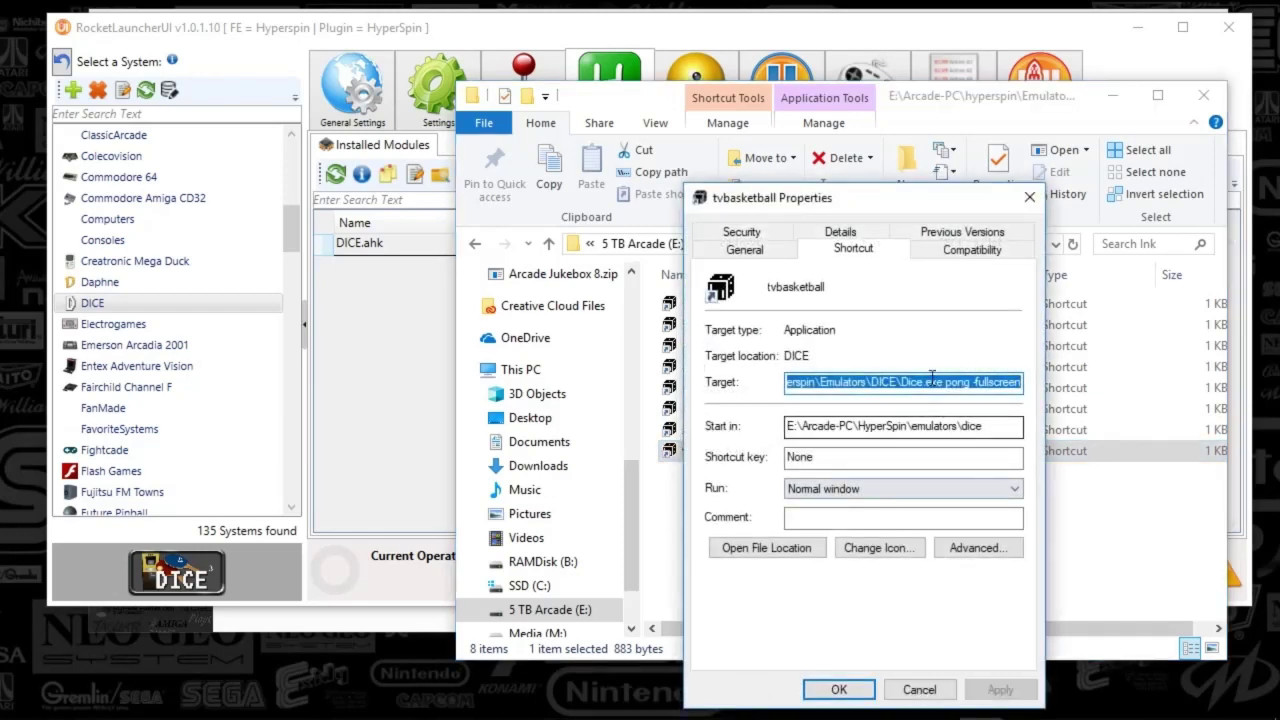
drag(931, 376, 1017, 376)
drag(910, 199, 479, 154)
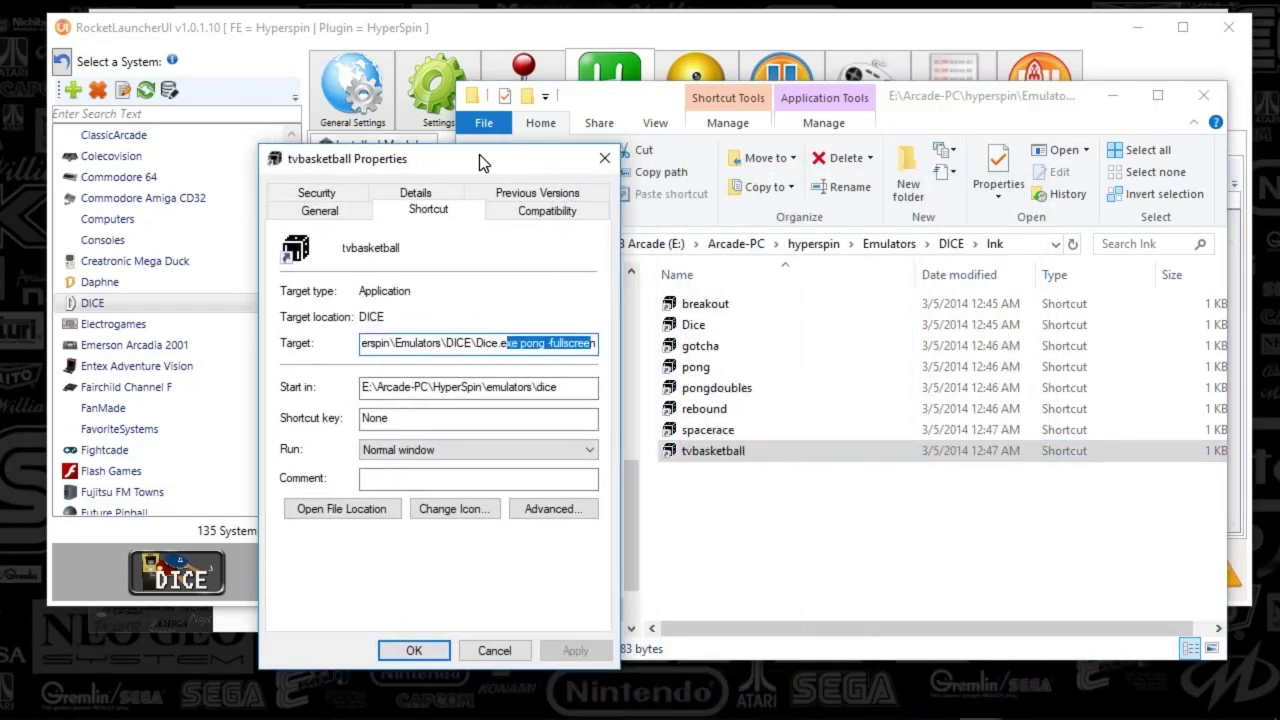
click(597, 155)
Replace the game name in the tvbasketball shortcut's target with tvbasketball, keeping -fullscreen after it, and save the shortcut's properties
double_click(706, 453)
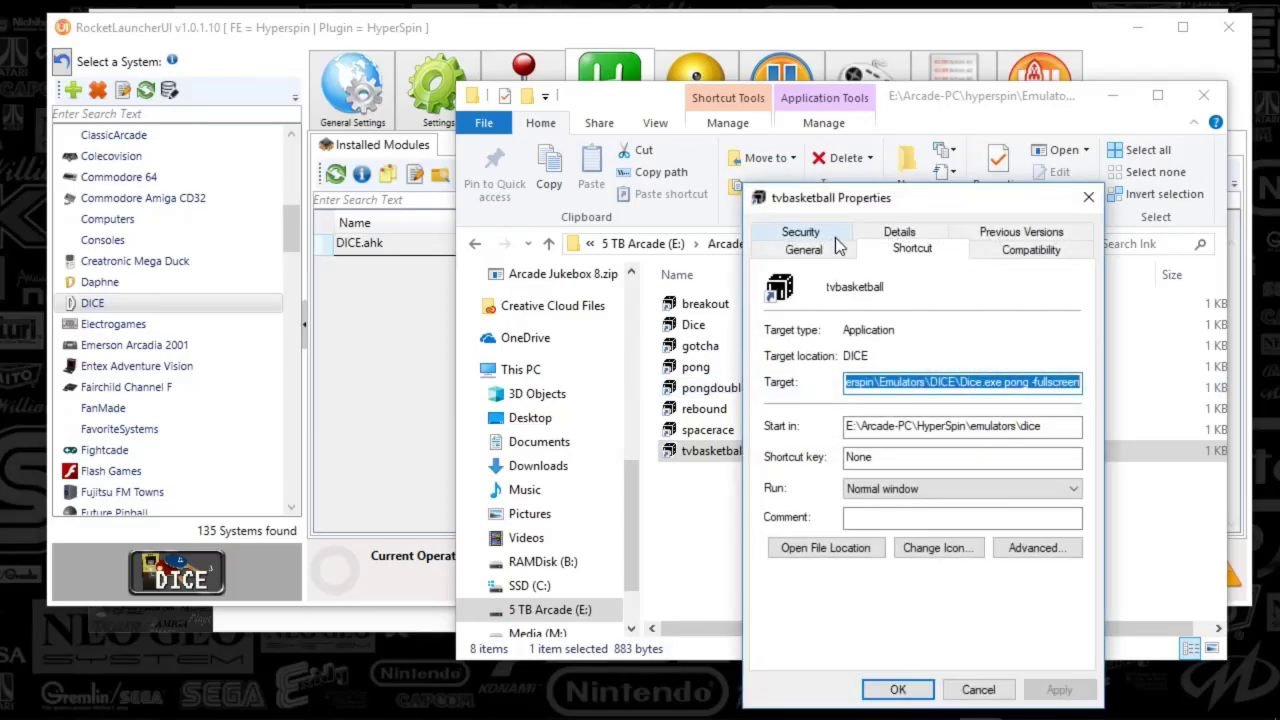
drag(835, 237, 255, 160)
drag(418, 345, 392, 350)
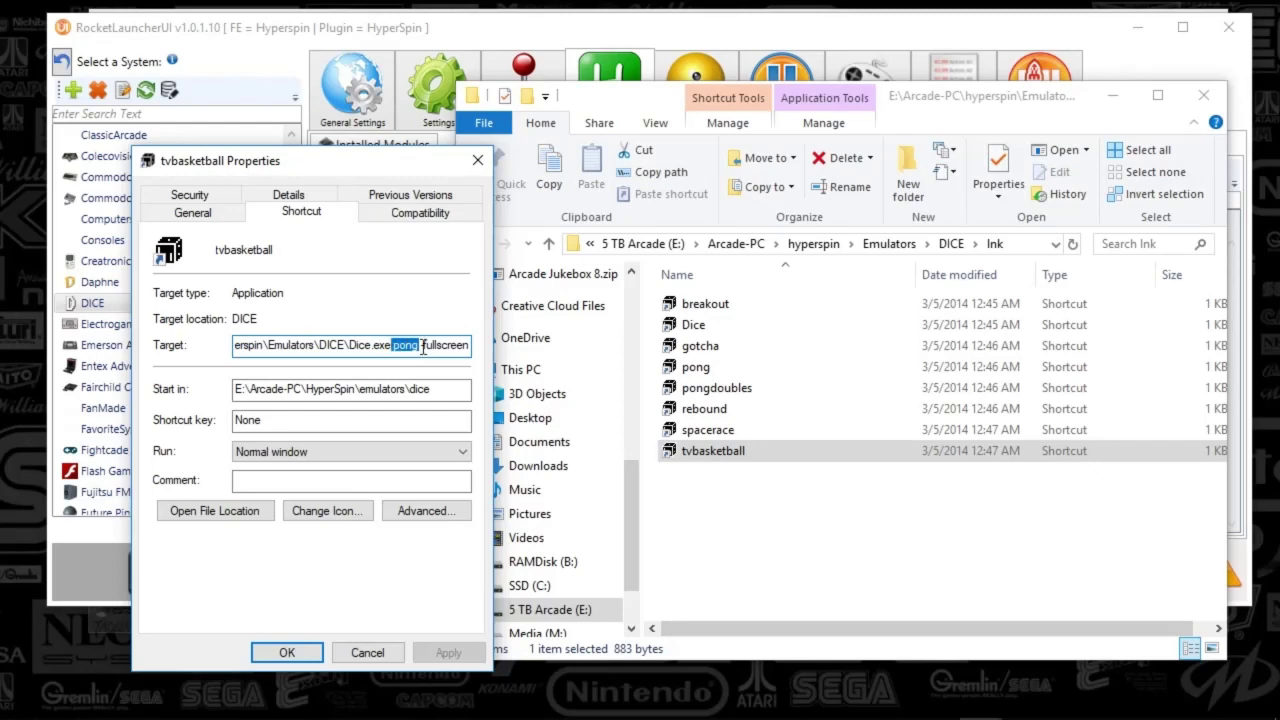
key(Delete)
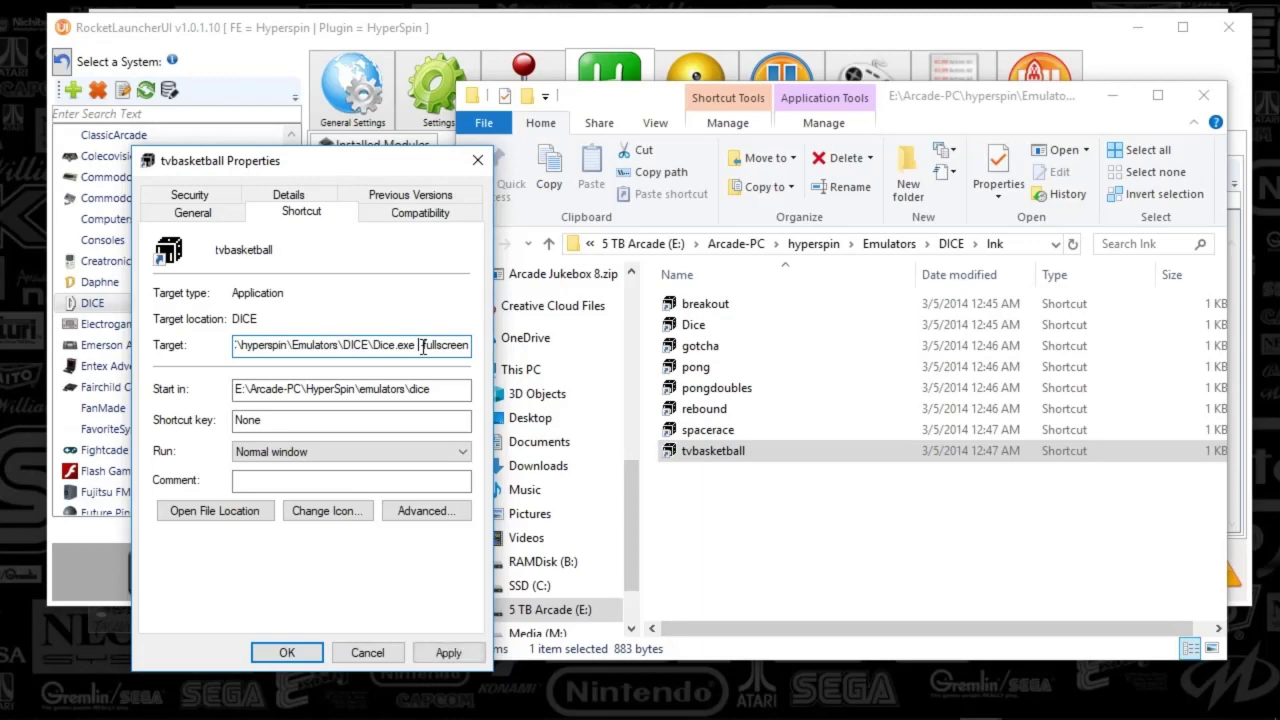
text(tb)
text(bas)
text(ketball)
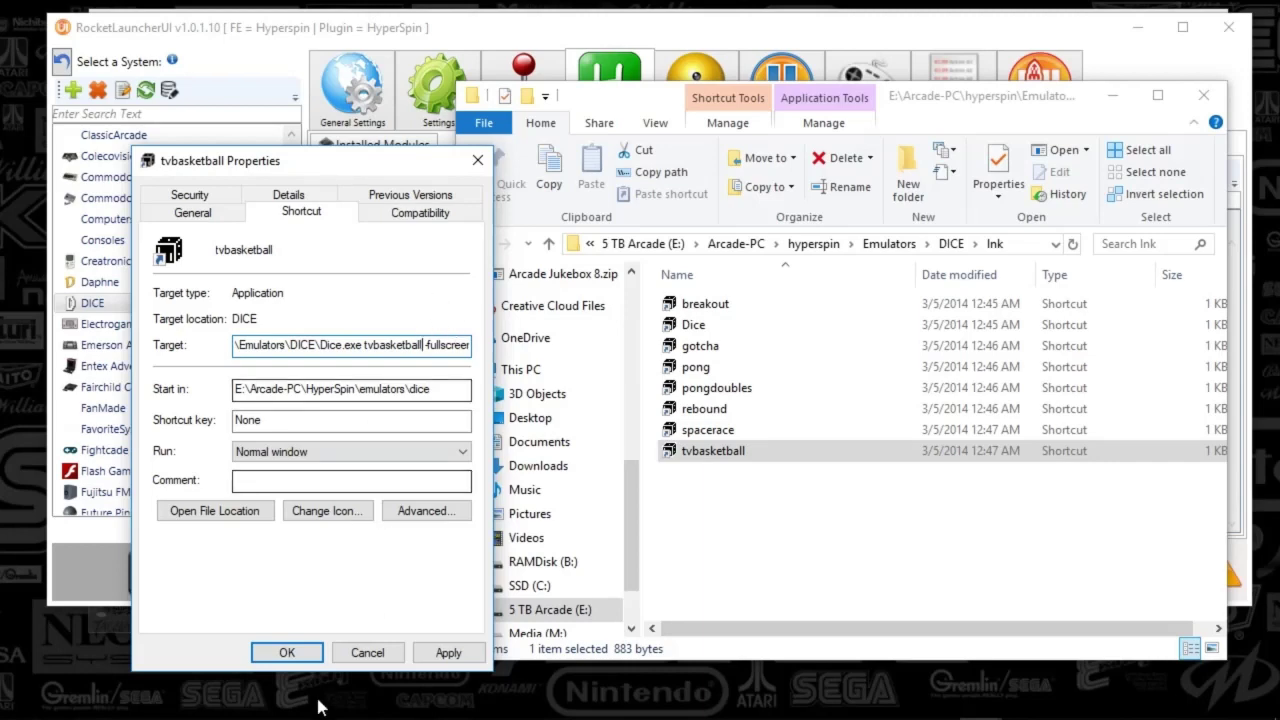
click(447, 652)
click(271, 656)
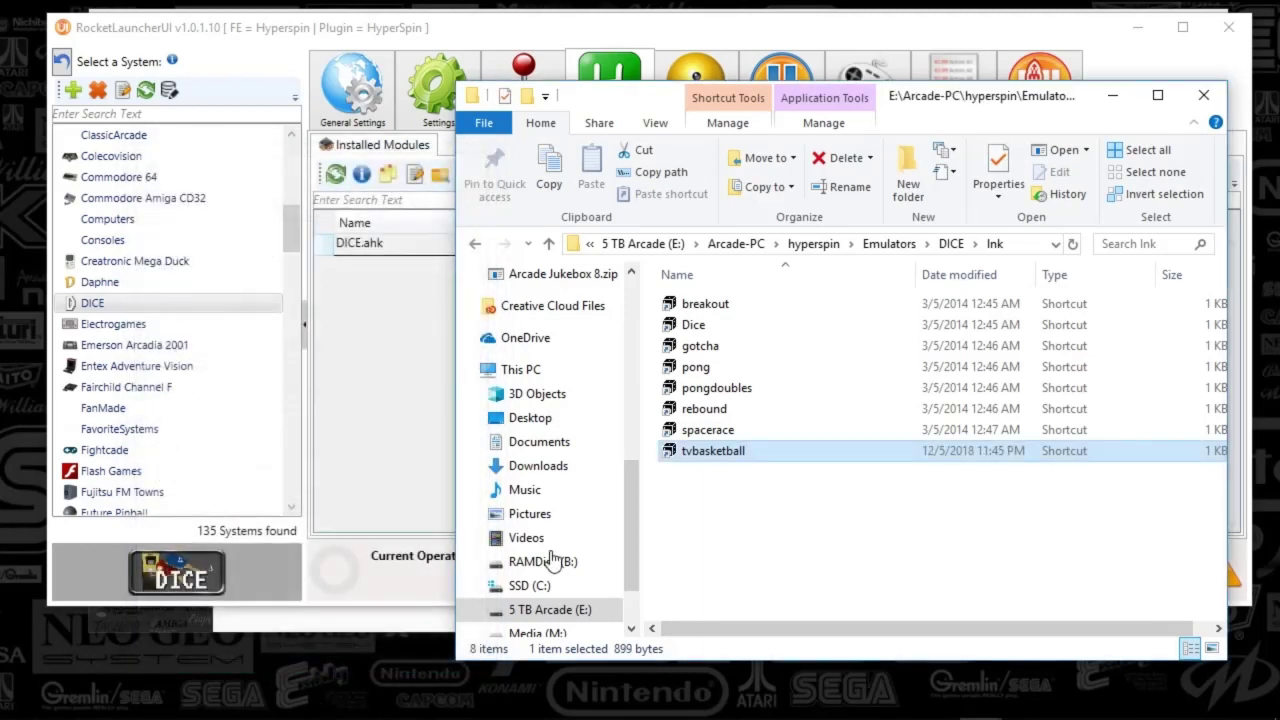
Replace the game name in the spacerace shortcut's target with spacerace before -fullscreen, and save the shortcut's properties
right_click(689, 429)
click(745, 703)
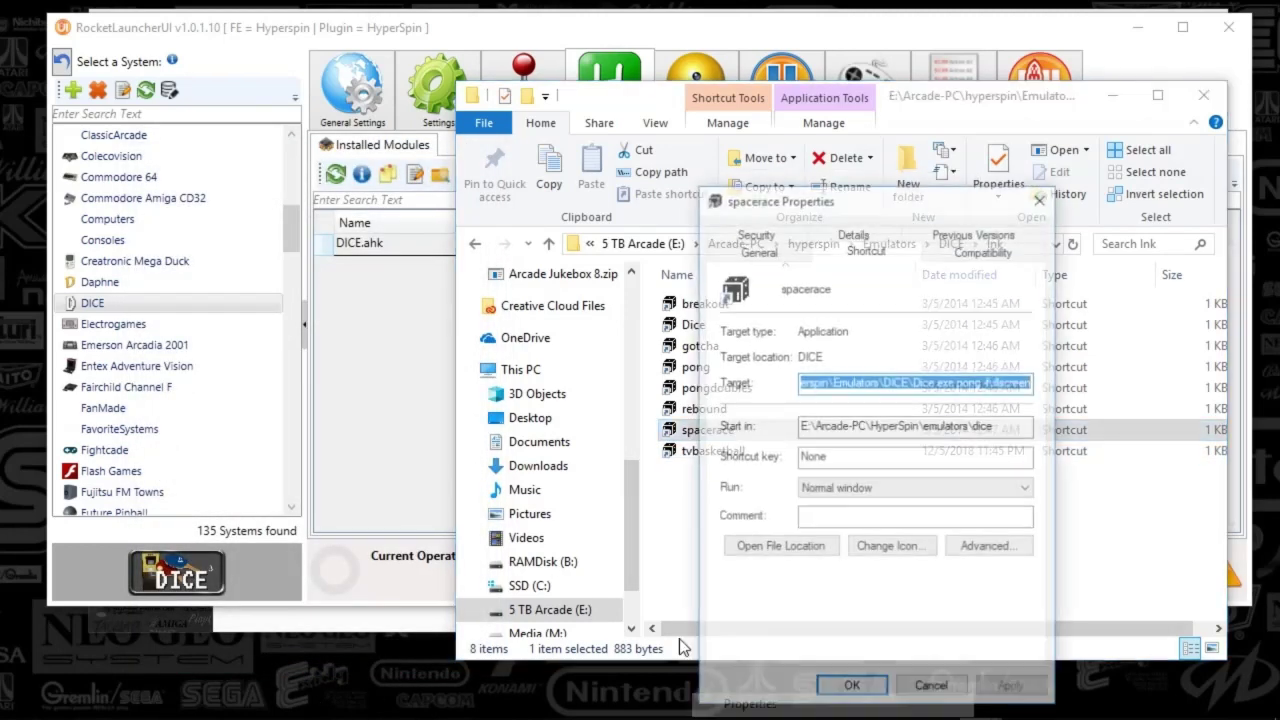
drag(936, 209, 379, 147)
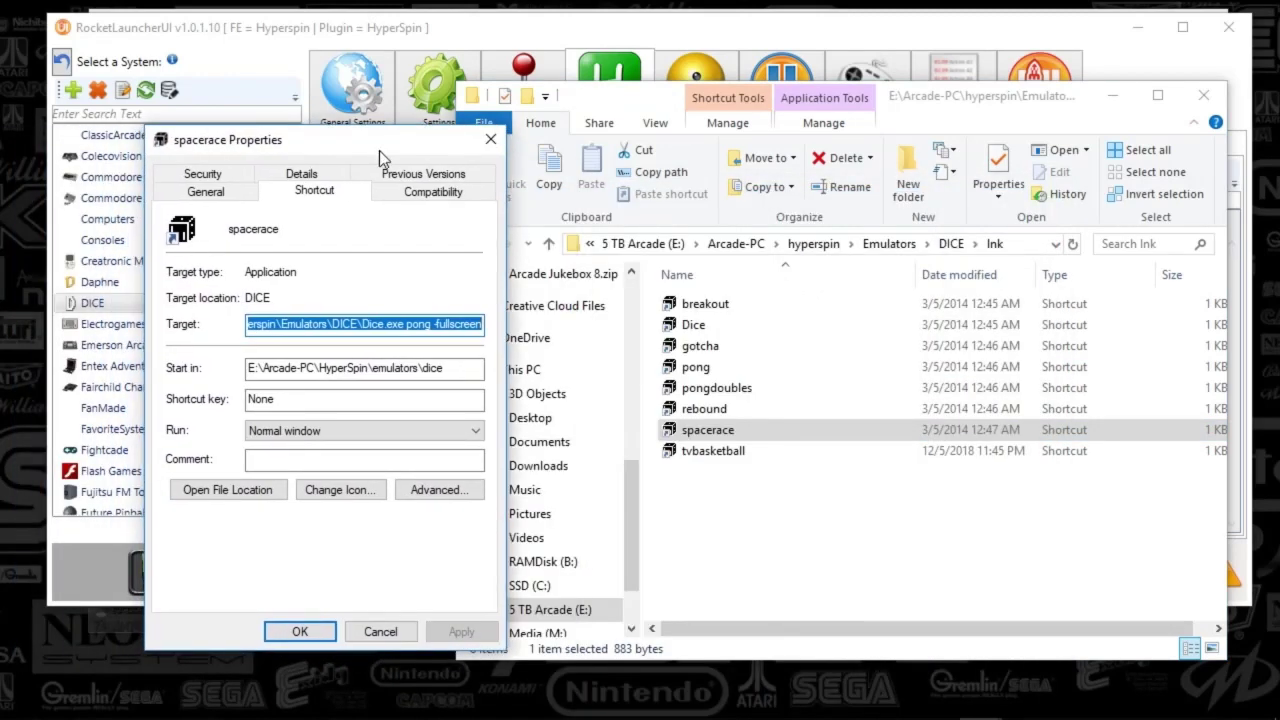
drag(431, 329, 421, 333)
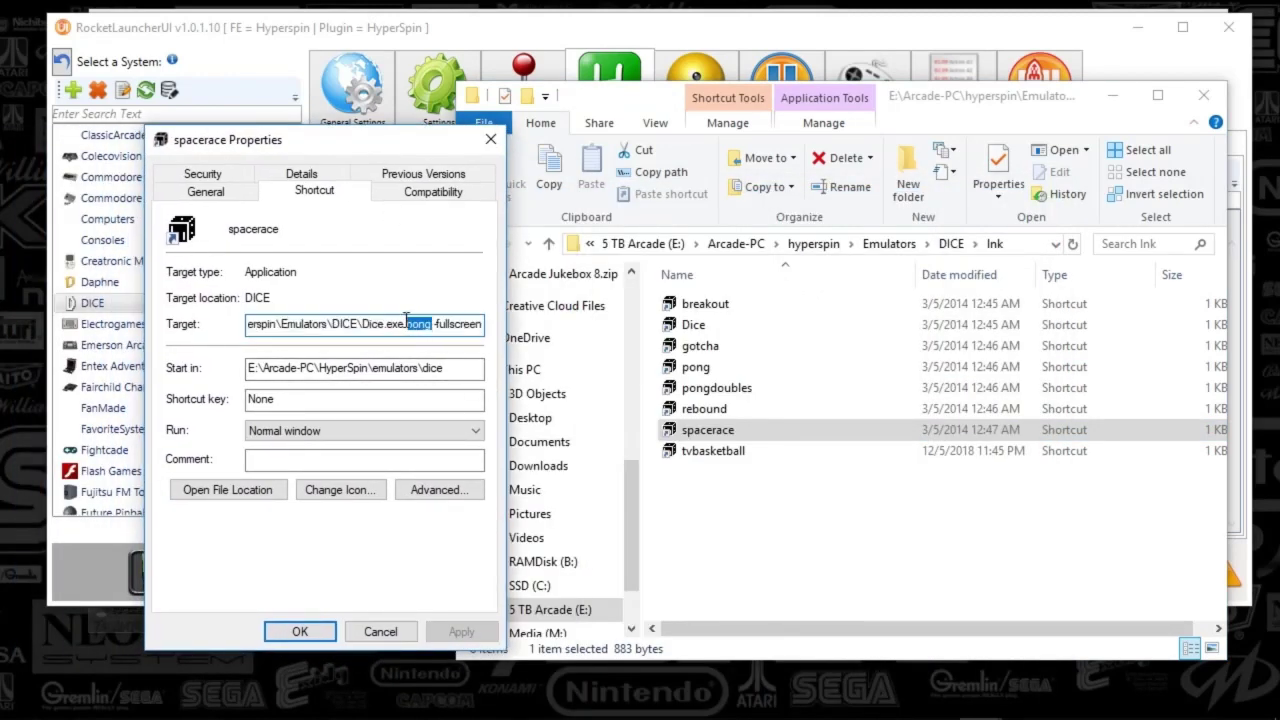
text(space)
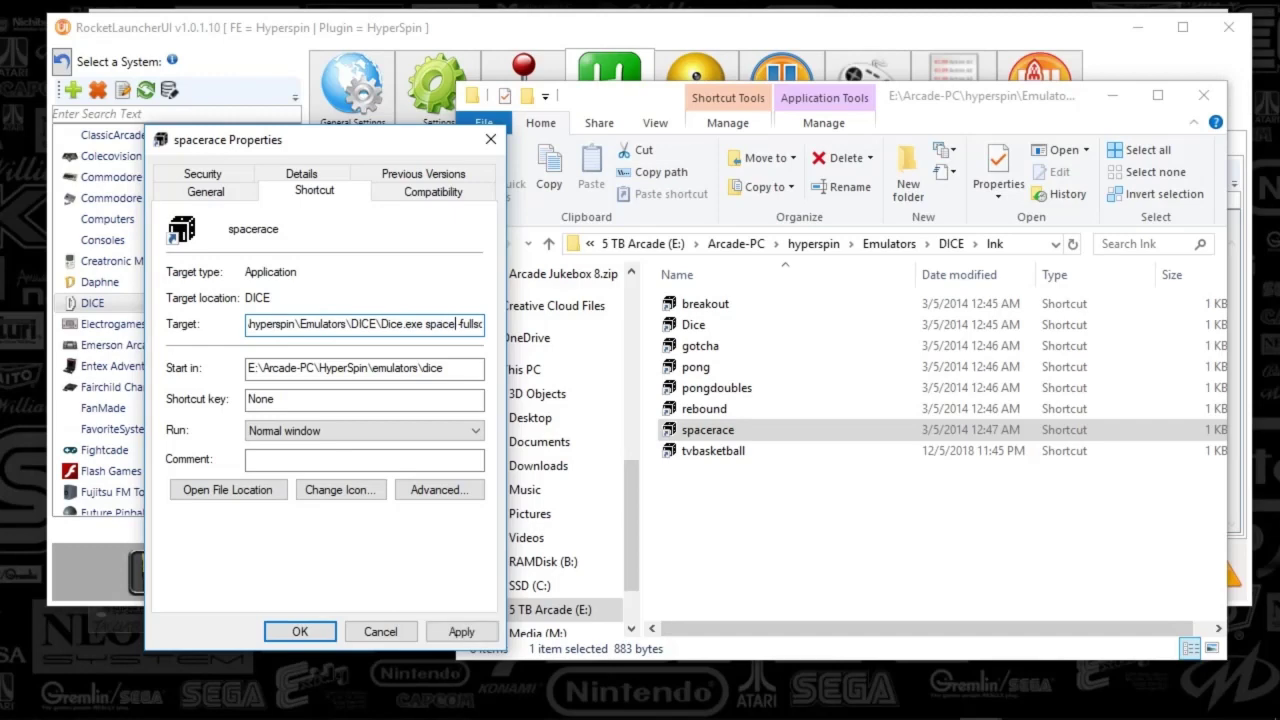
text(race)
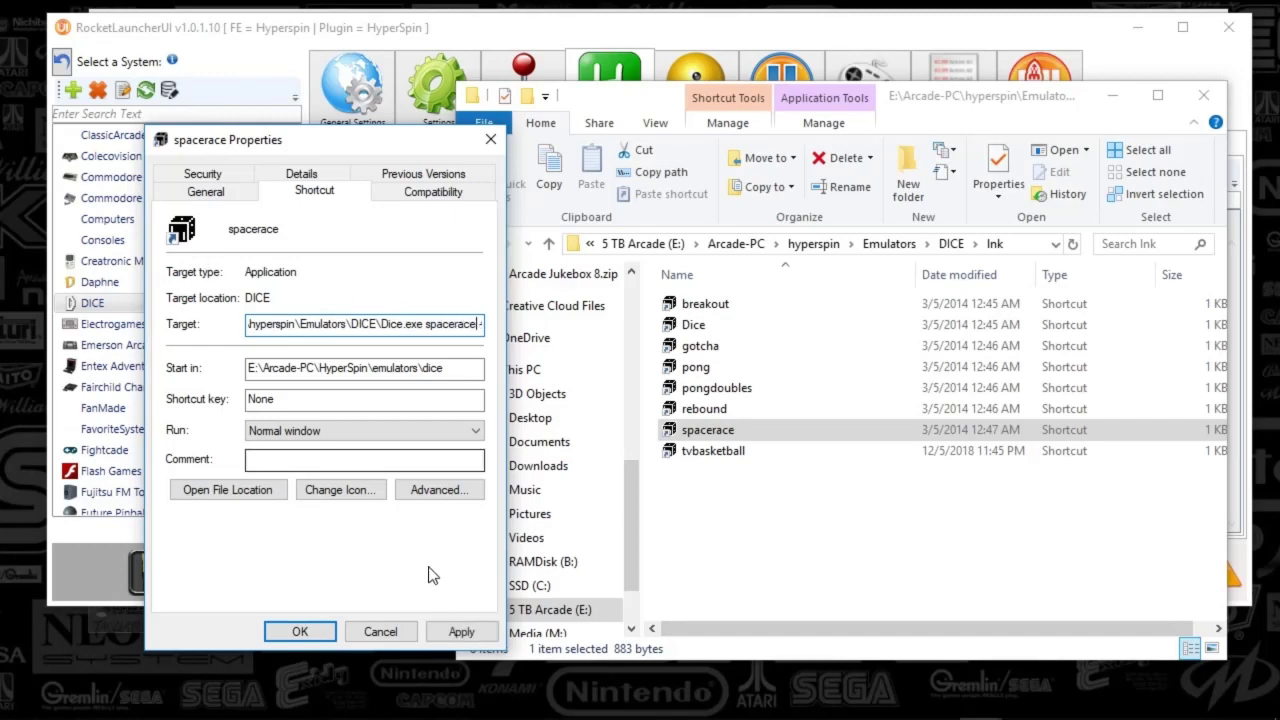
click(458, 632)
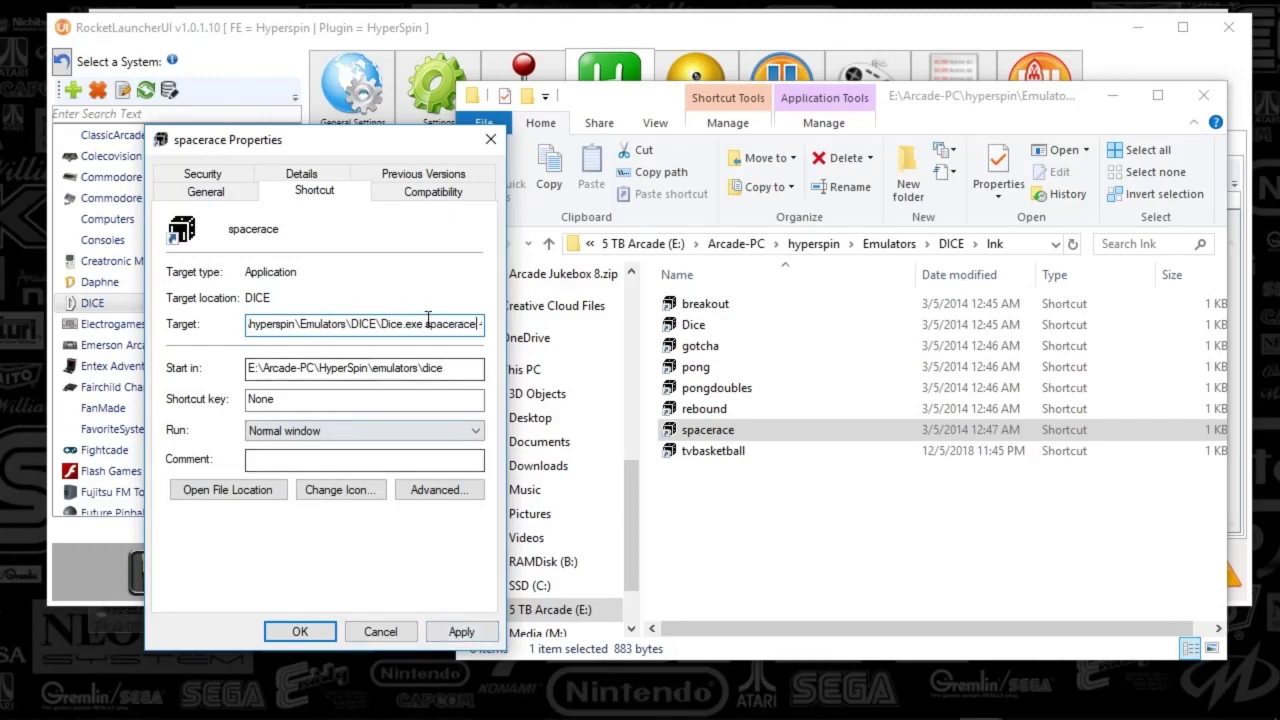
drag(381, 324, 492, 324)
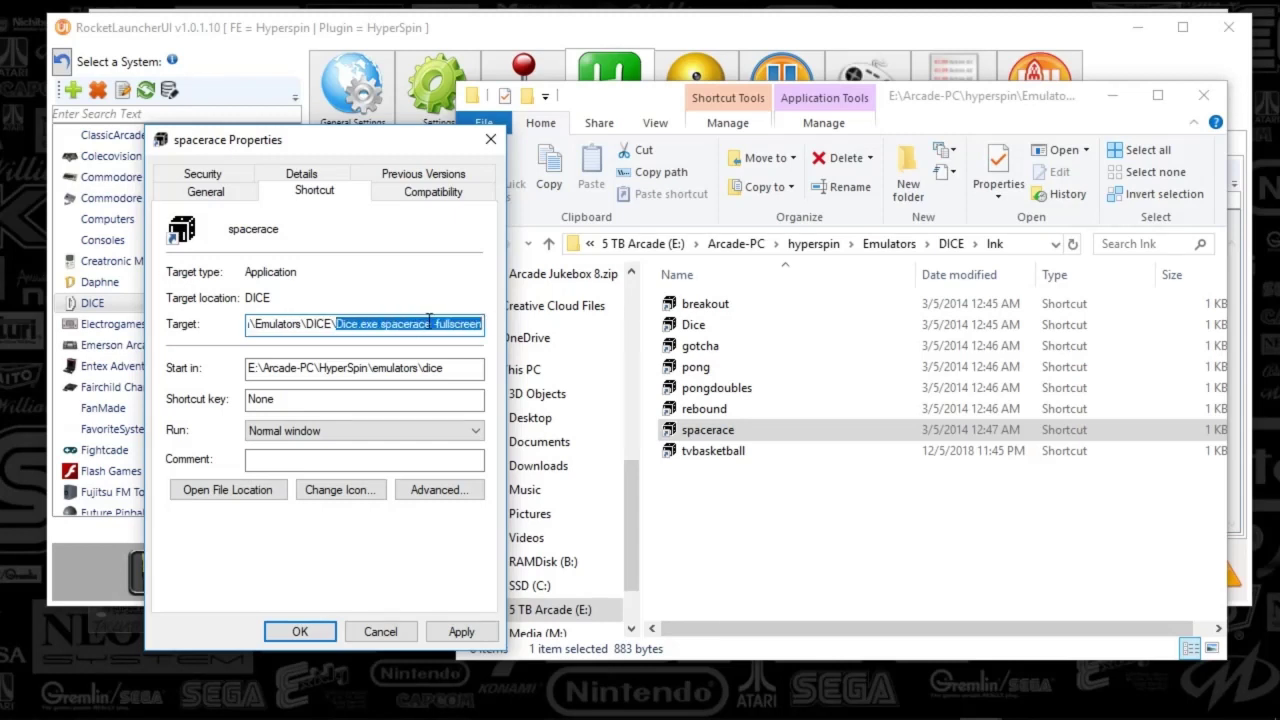
click(455, 632)
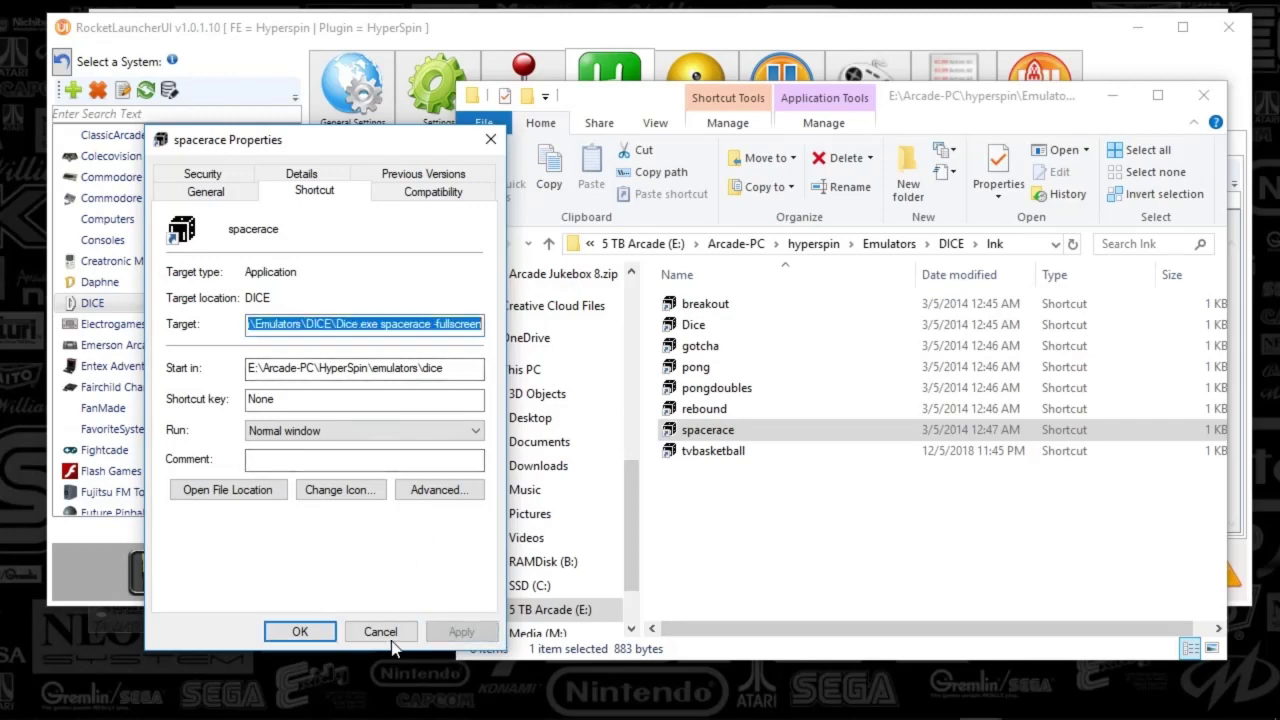
click(298, 632)
Recheck the game name in the rebound shortcut's target, and close its properties without changes
click(700, 408)
right_click(700, 408)
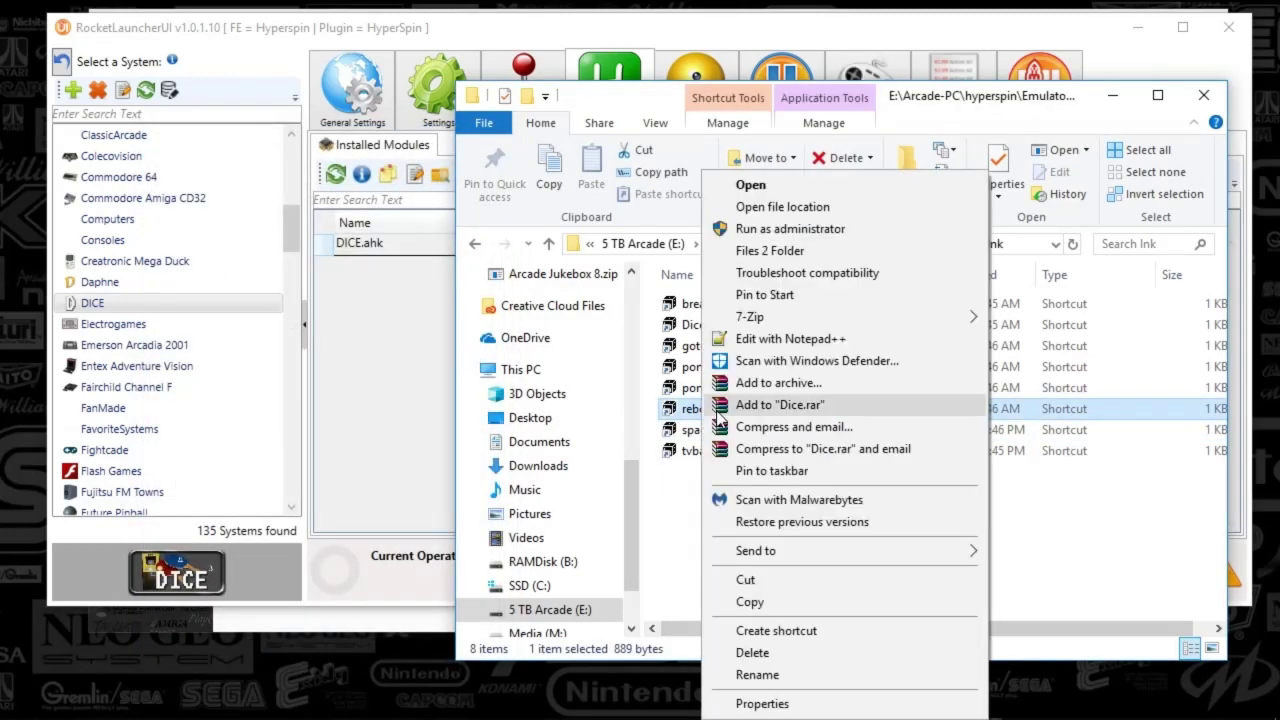
click(826, 701)
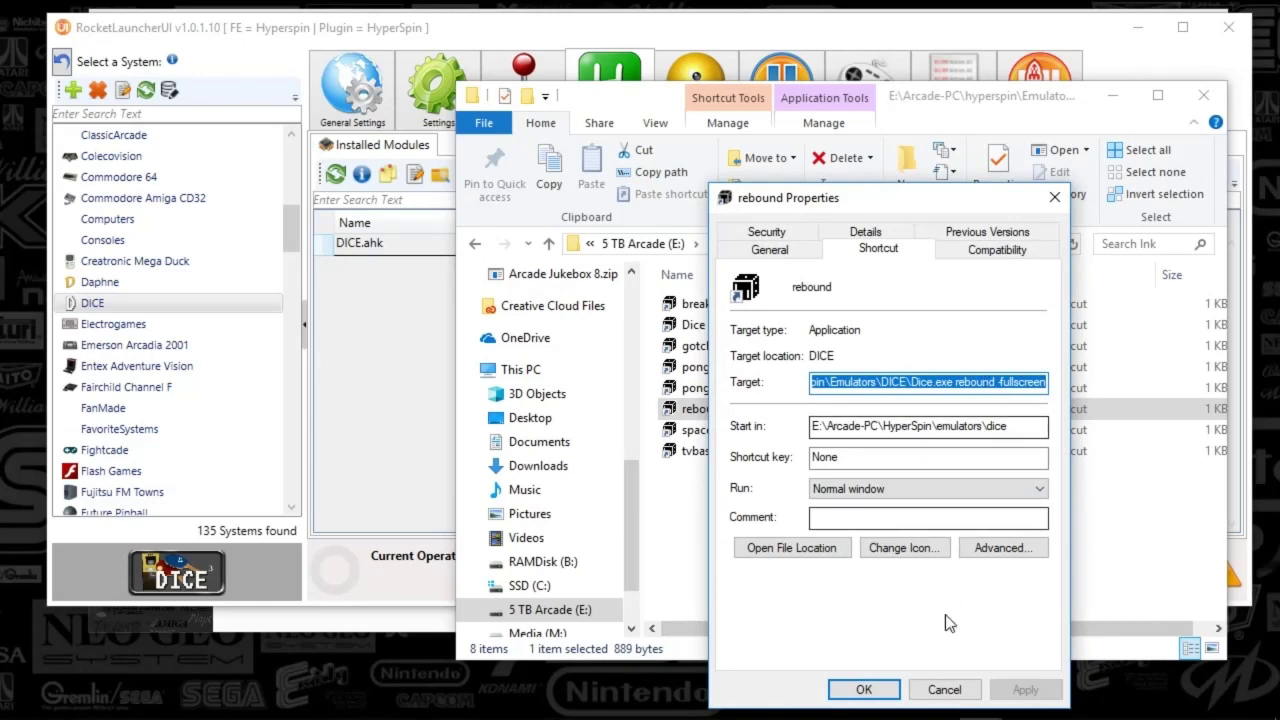
click(944, 689)
Change the game name in the pongdoubles shortcut's target to pongdoubles before -fullscreen, and save its properties
right_click(720, 392)
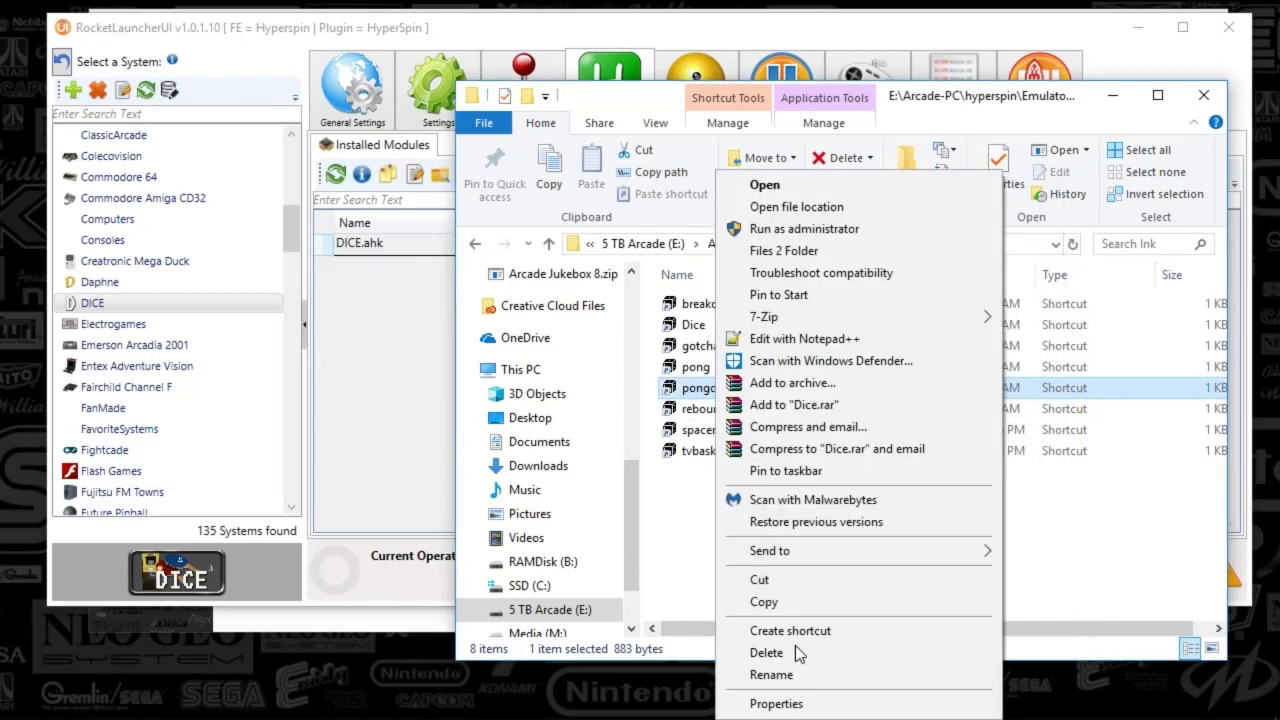
click(810, 700)
drag(874, 192, 377, 192)
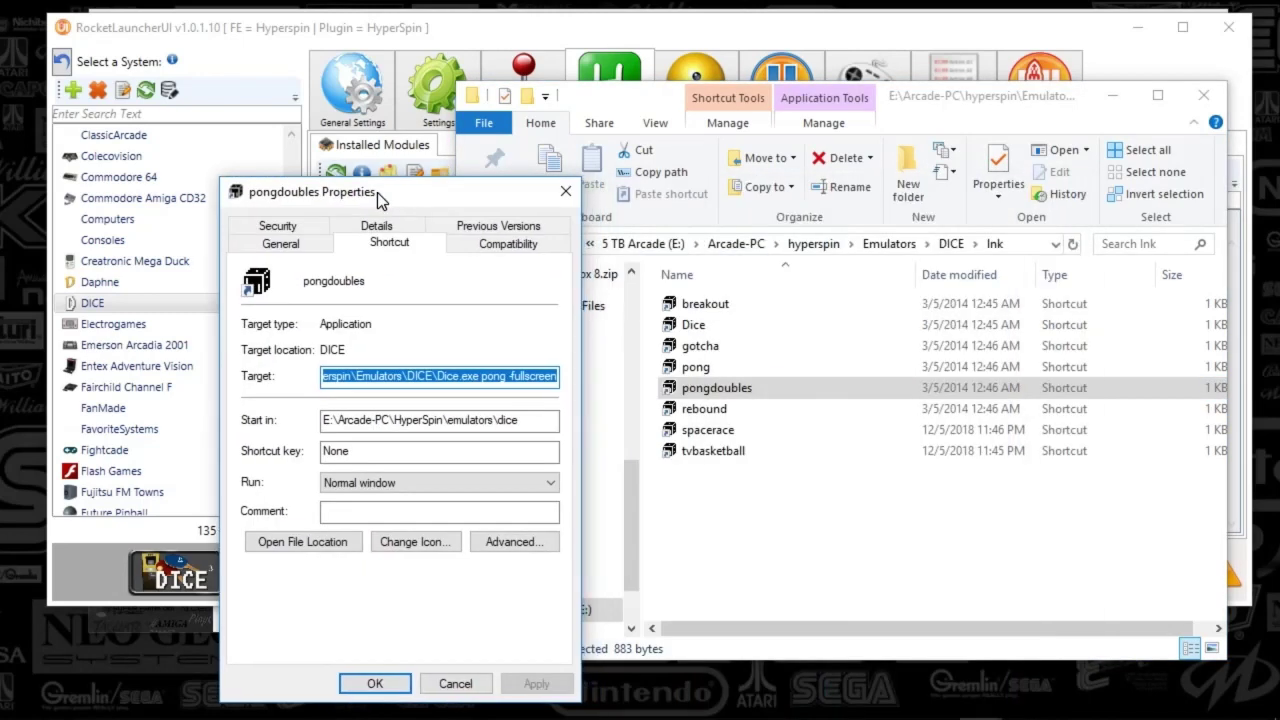
click(507, 376)
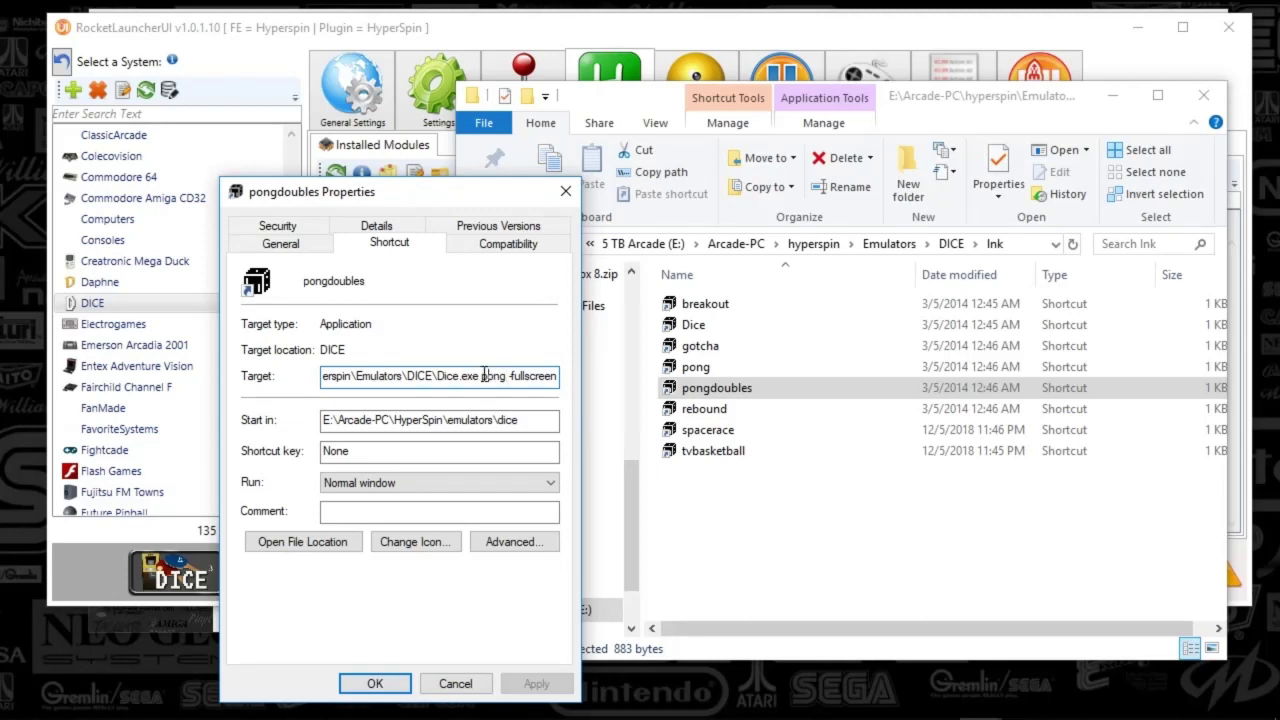
text(doubles)
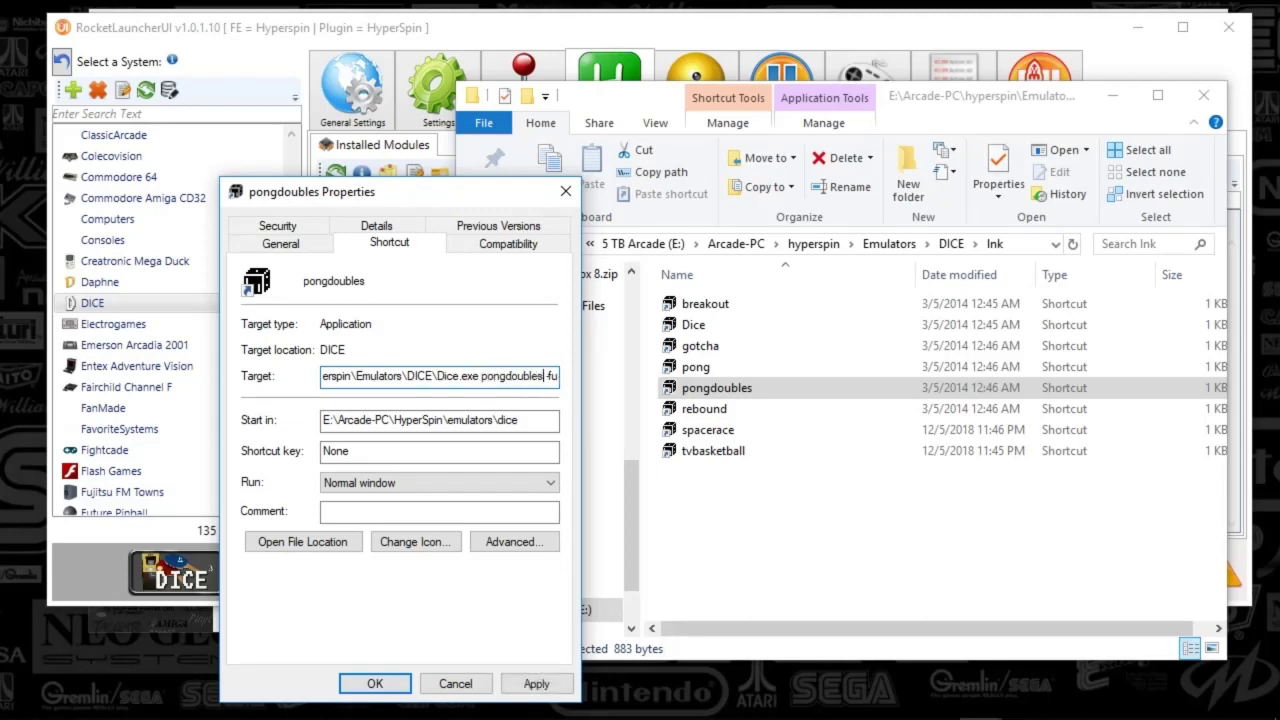
click(536, 683)
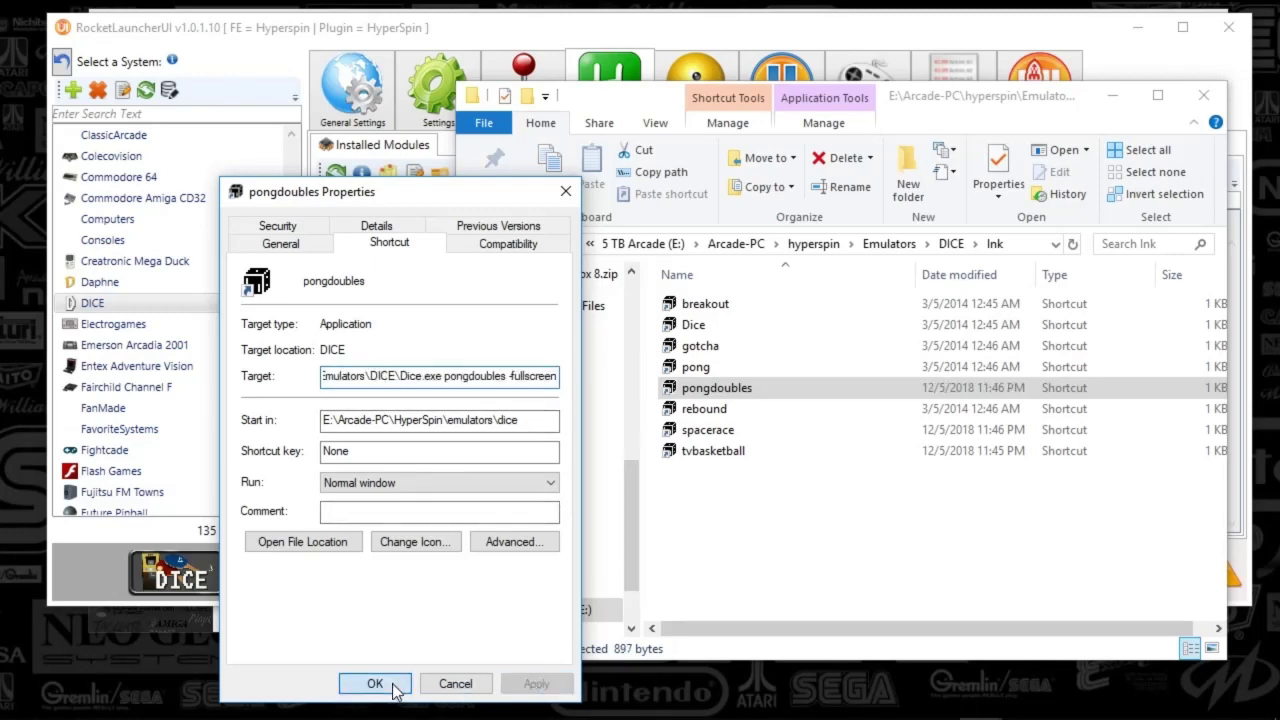
click(374, 683)
Recheck the game name and -fullscreen parameter in the pong shortcut's target, and close its properties without changes
right_click(686, 368)
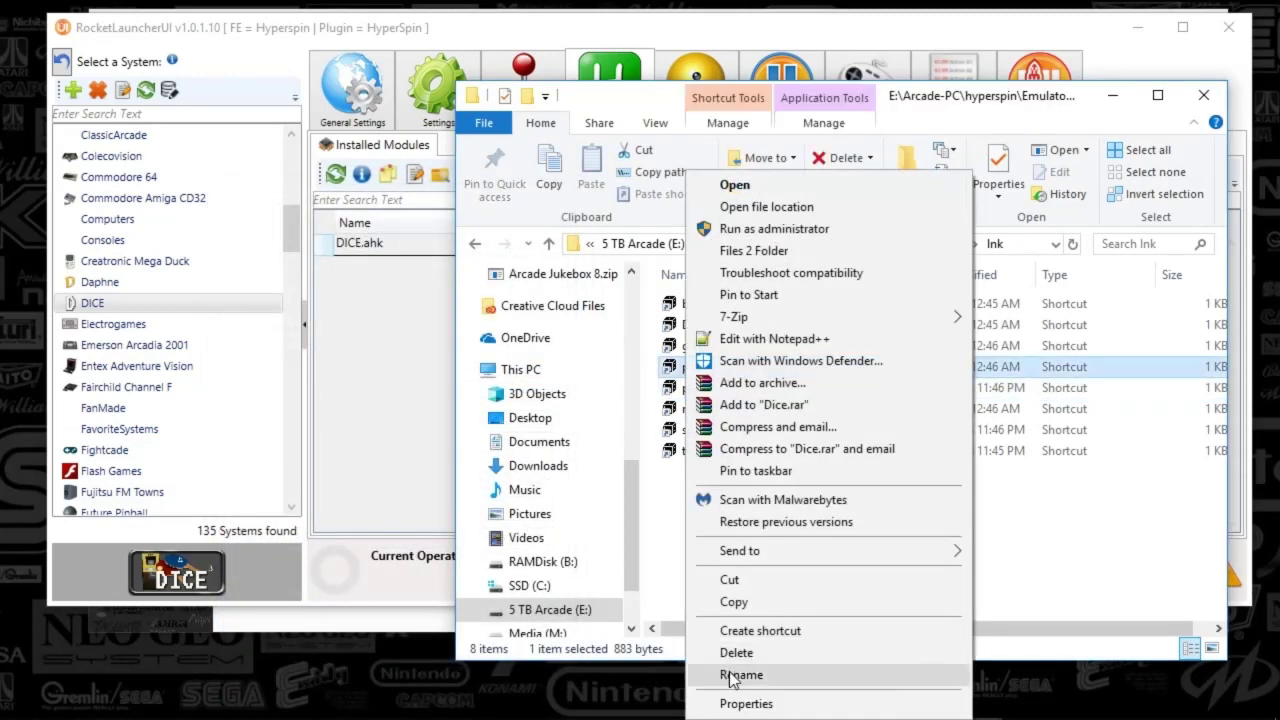
click(746, 703)
drag(961, 383, 1018, 384)
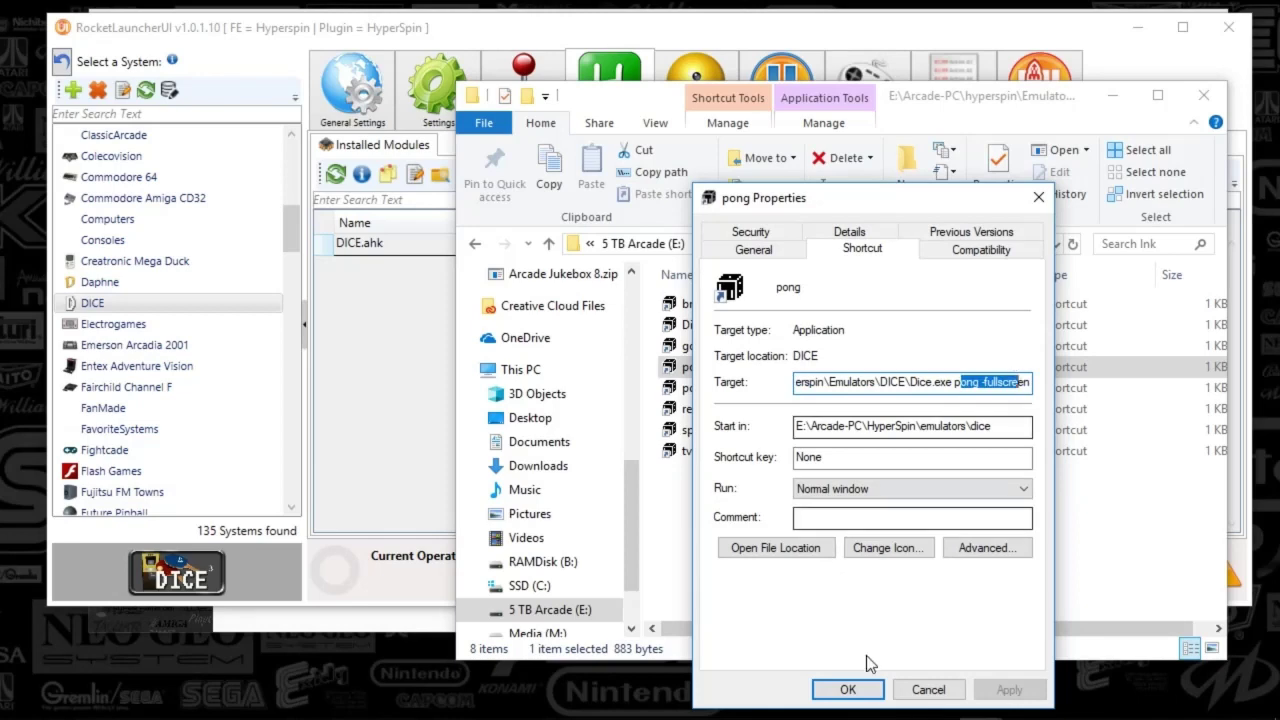
click(917, 694)
Recheck the target of the gotcha shortcut, and close its properties without changes
click(714, 346)
right_click(700, 346)
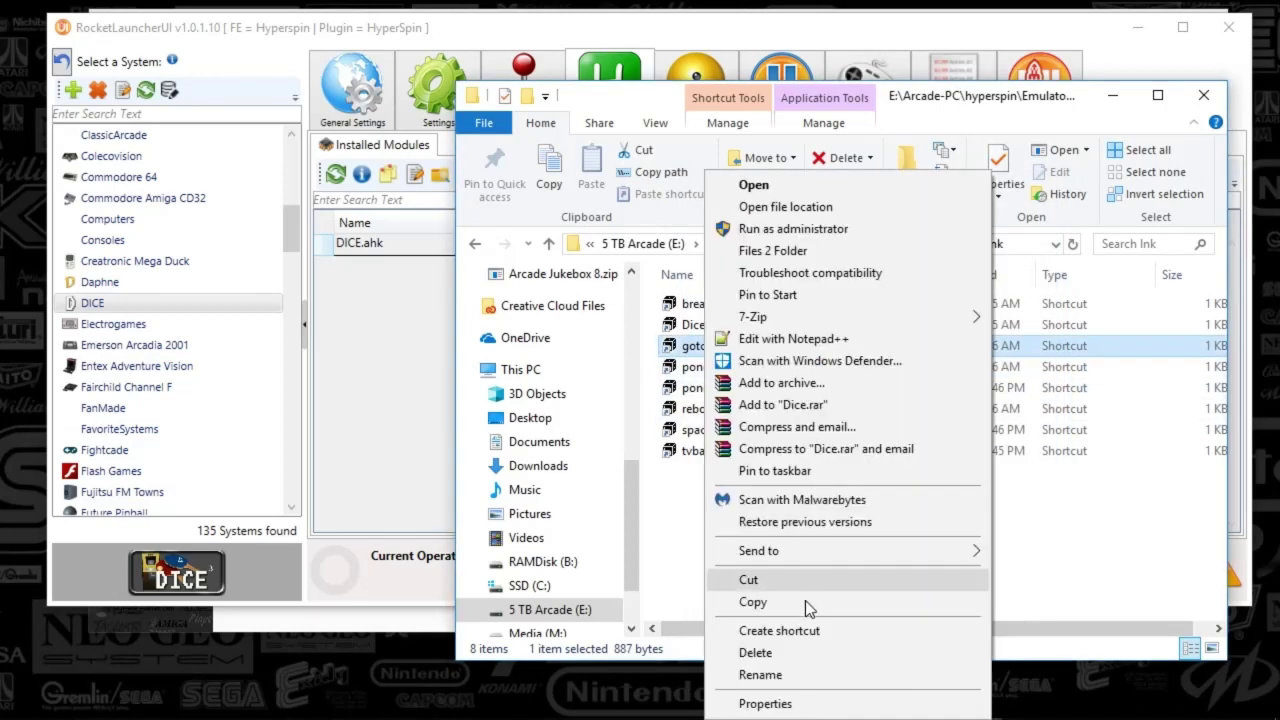
click(810, 704)
click(943, 689)
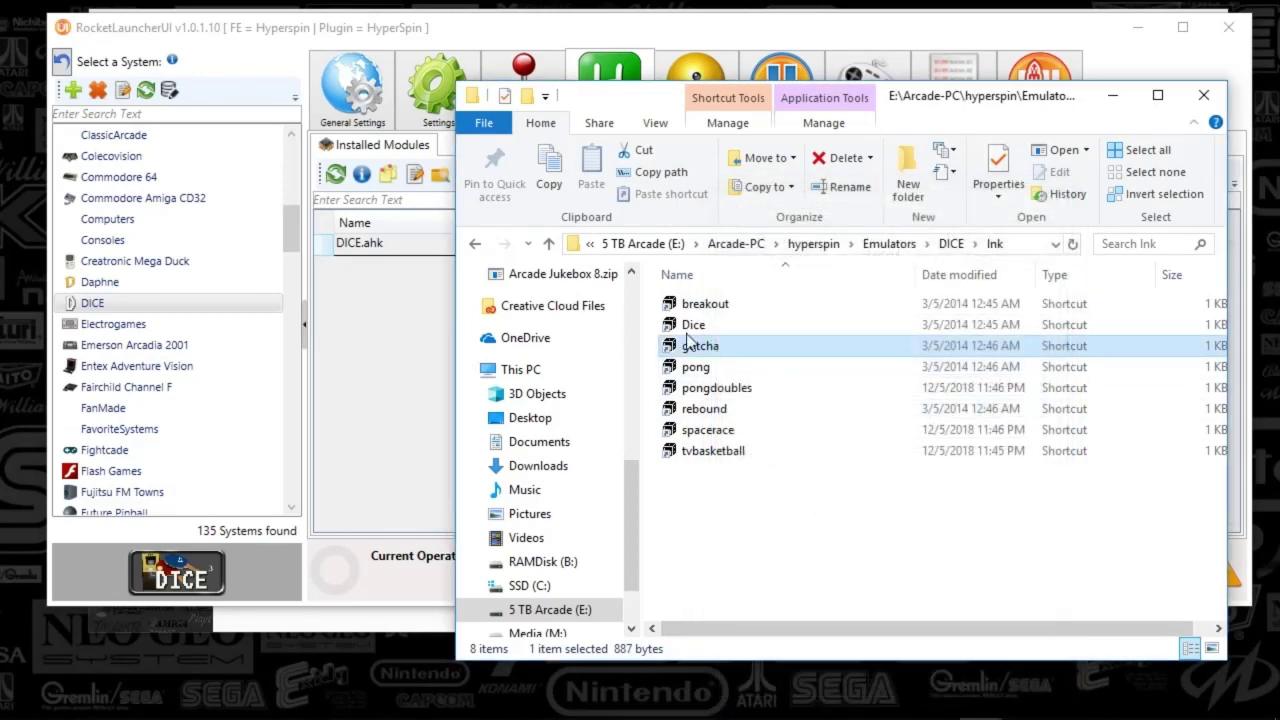
Replace the game name in the breakout shortcut's target with breakout before -fullscreen, save its properties, and launch the shortcut
click(690, 308)
right_click(686, 308)
click(774, 703)
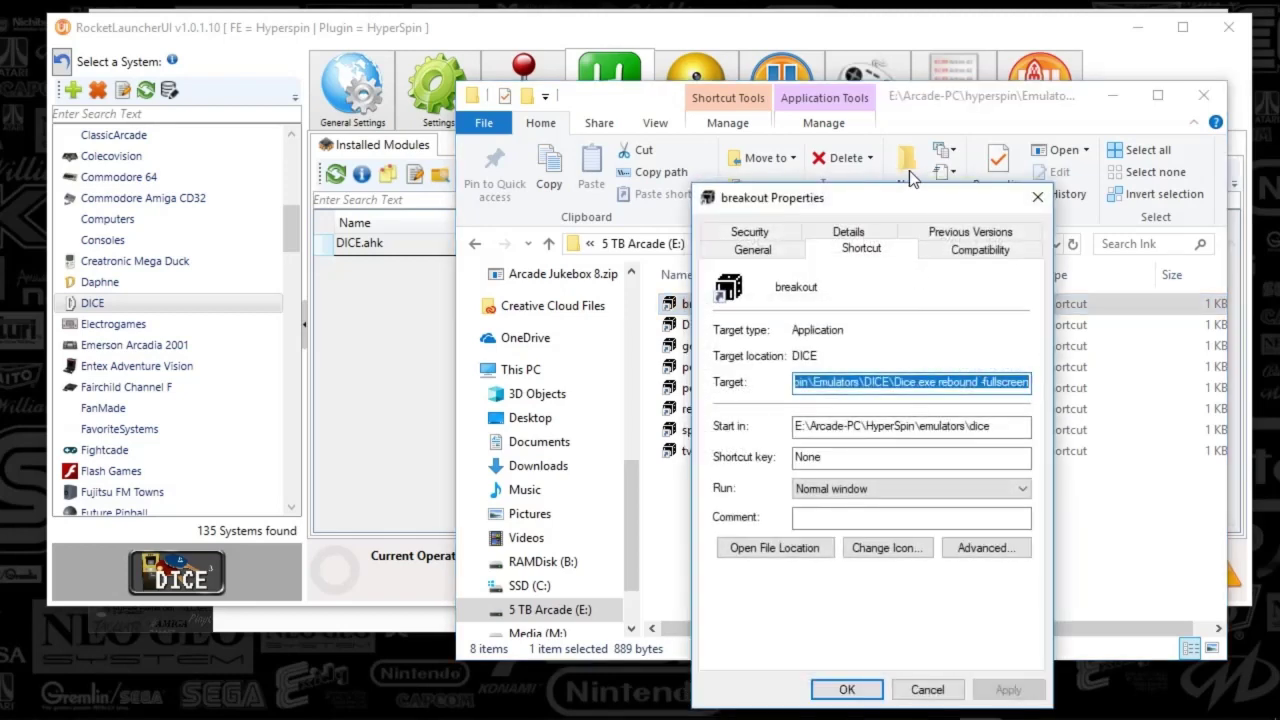
drag(810, 125, 435, 132)
click(490, 318)
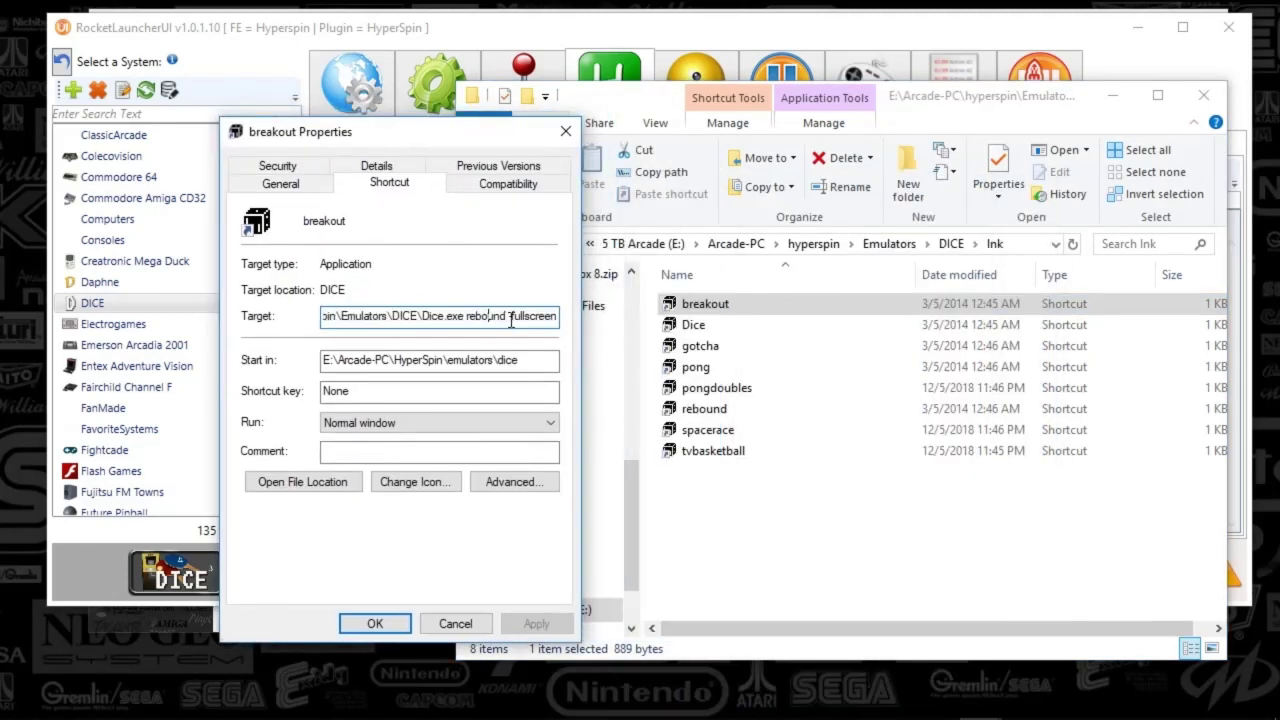
drag(507, 318, 487, 320)
key(Delete)
text(breakout)
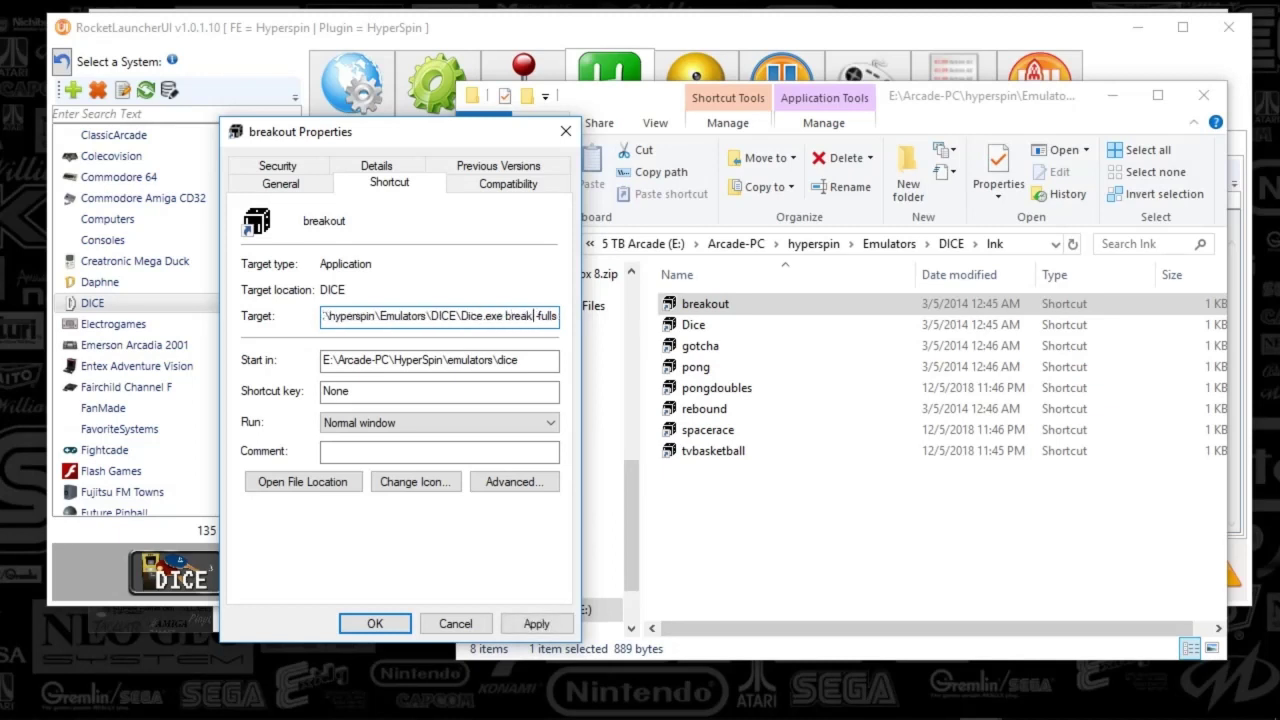
click(536, 623)
click(389, 624)
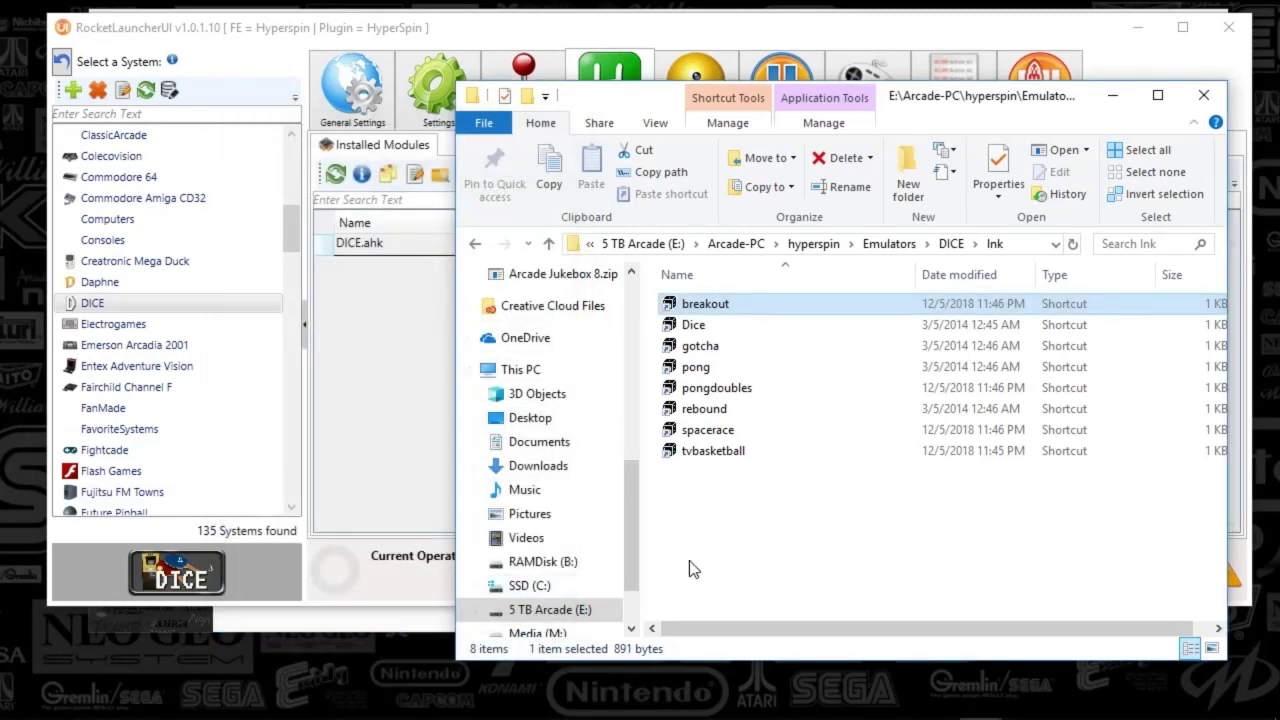
double_click(713, 305)
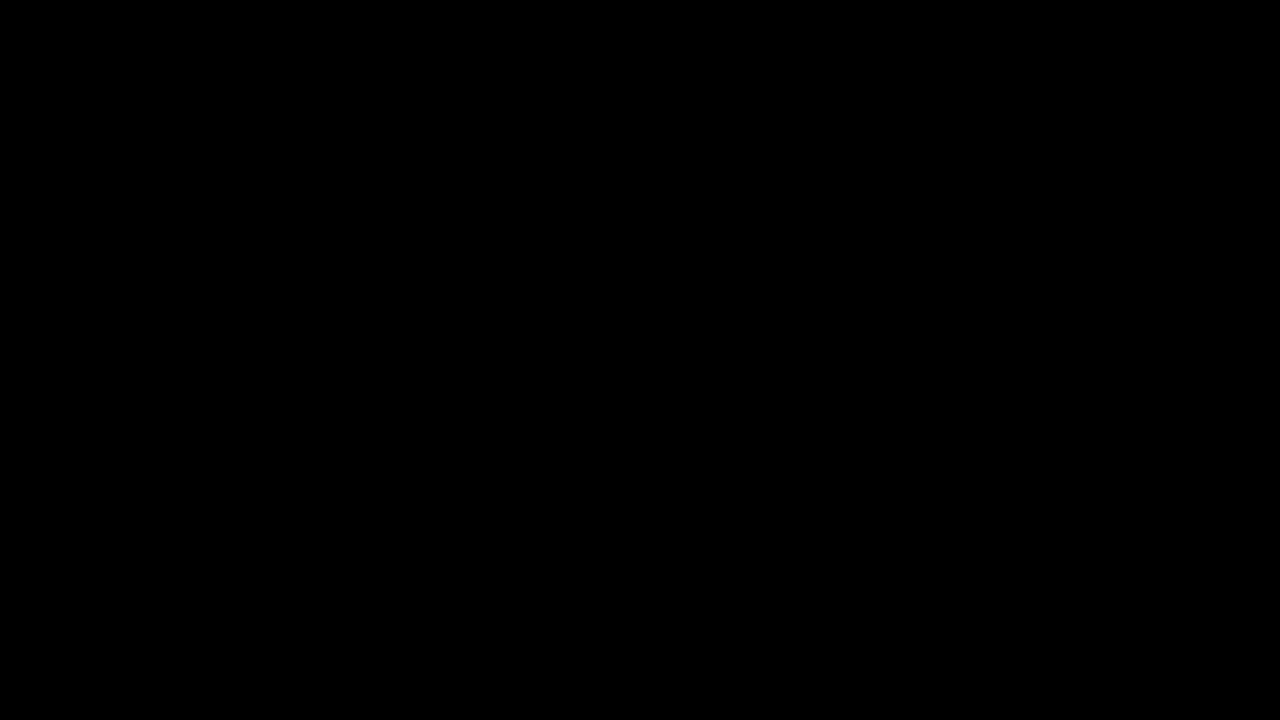
Exit the running game, switch to RocketLauncherUI, and run a game audit for the DICE system
key(Escape)
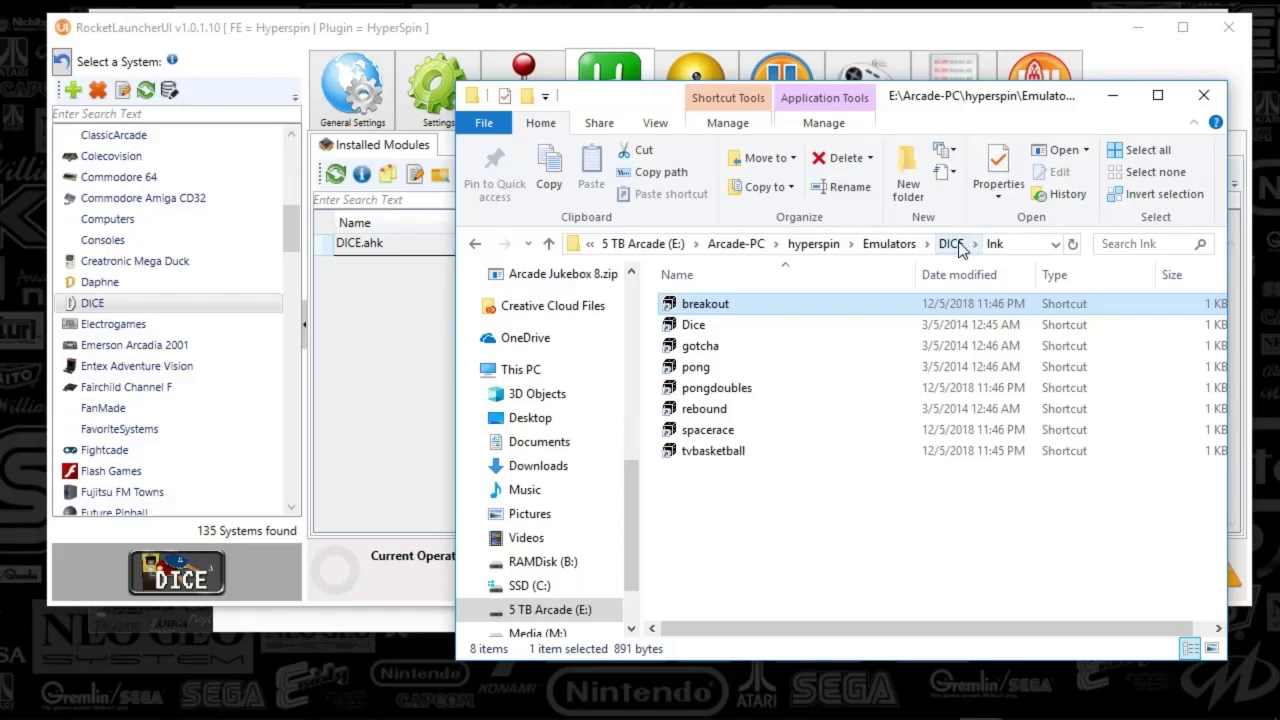
click(373, 325)
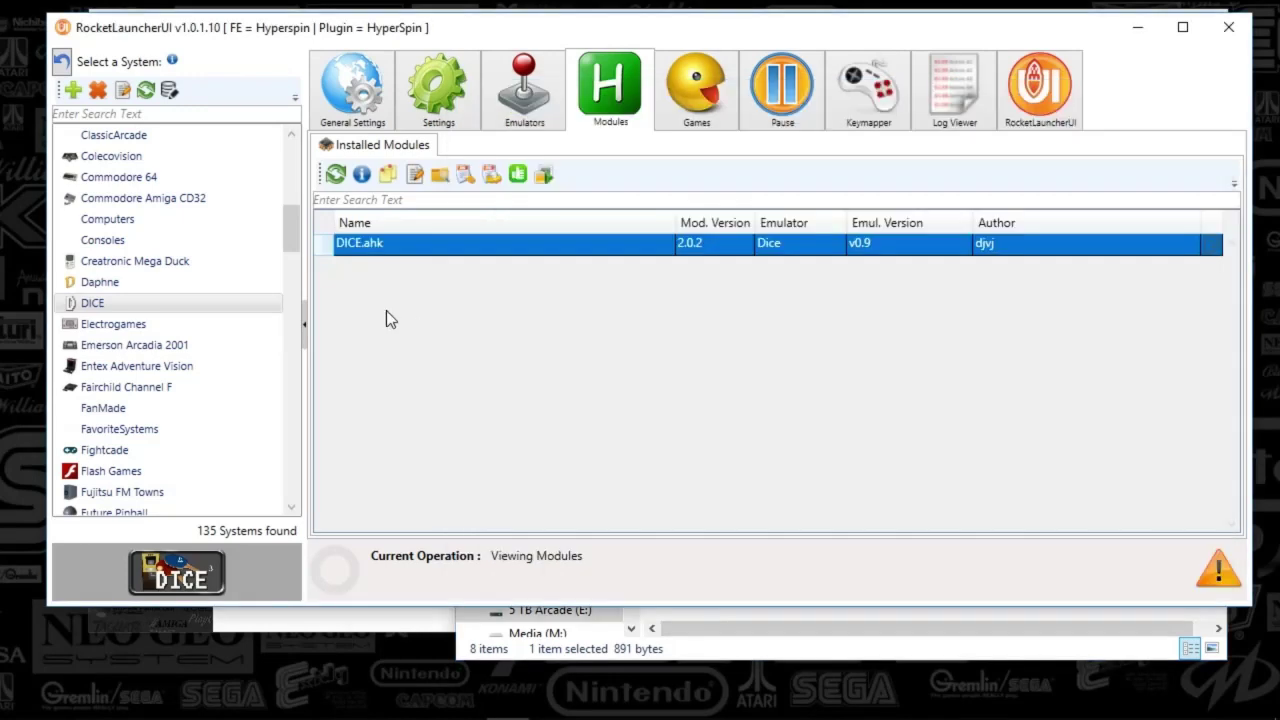
click(694, 629)
click(696, 70)
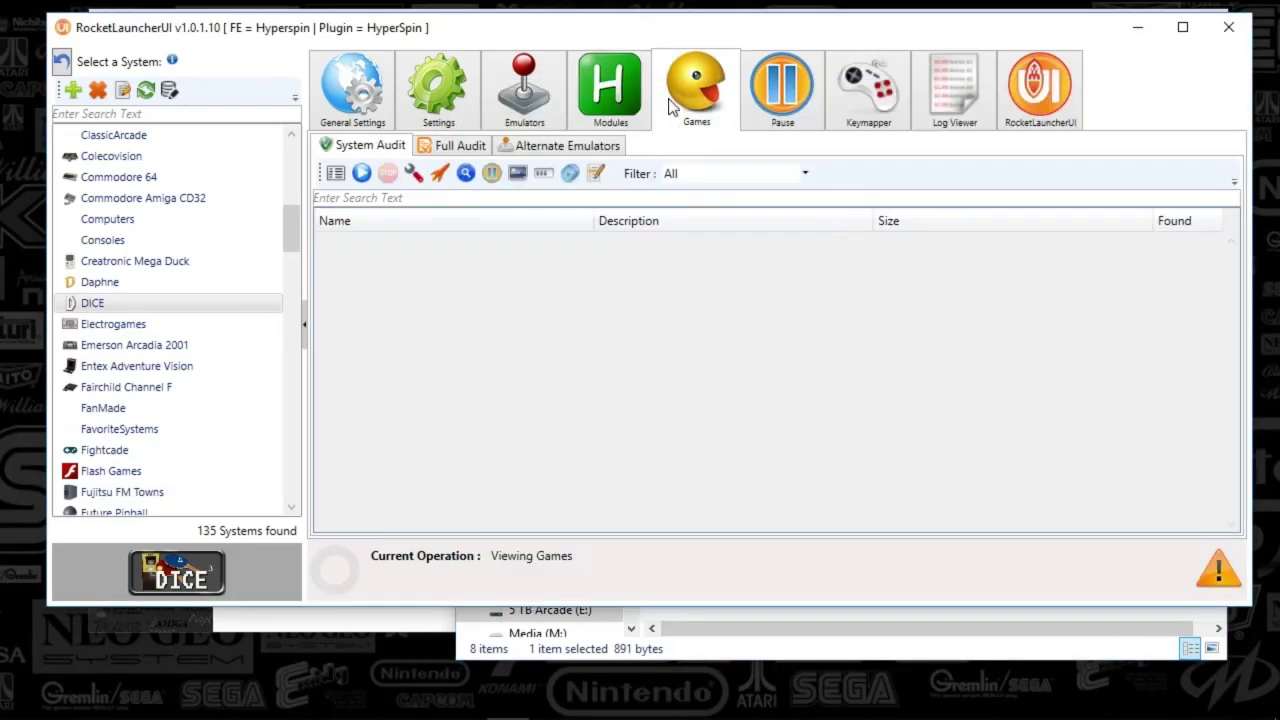
click(361, 173)
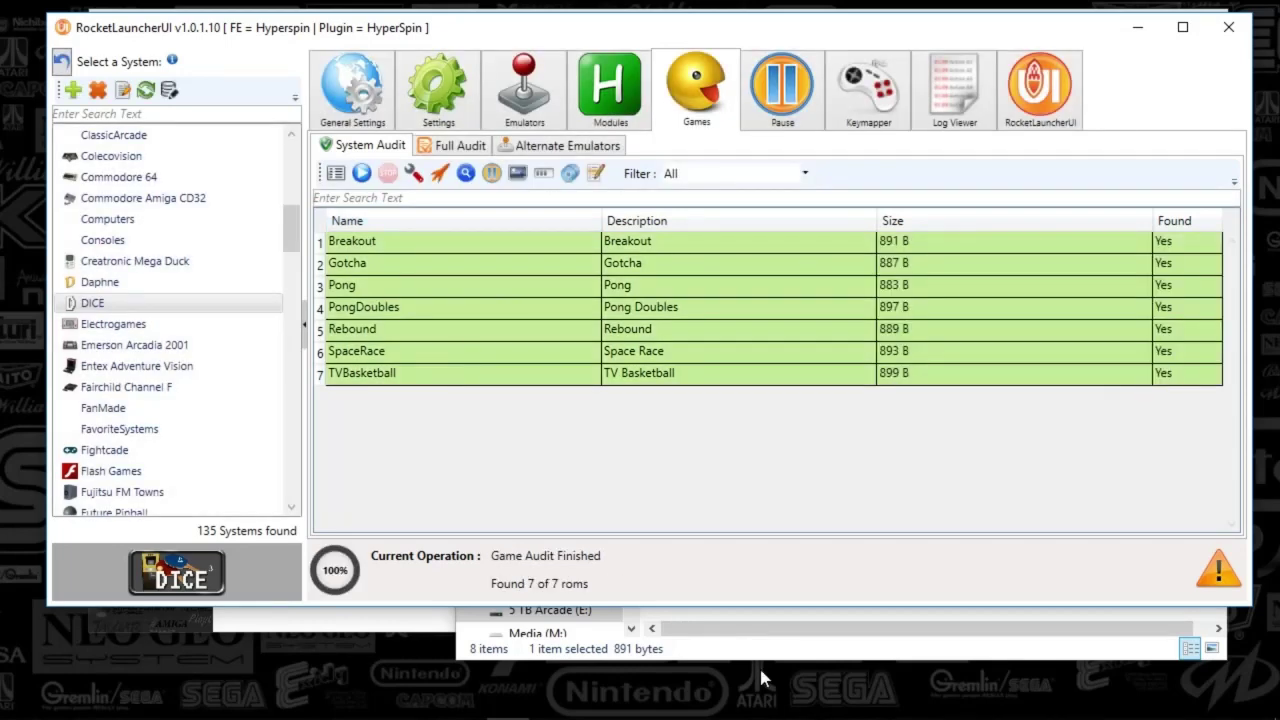
Return to the emulator's DICE folder in File Explorer and launch Dice.exe
click(740, 635)
click(941, 251)
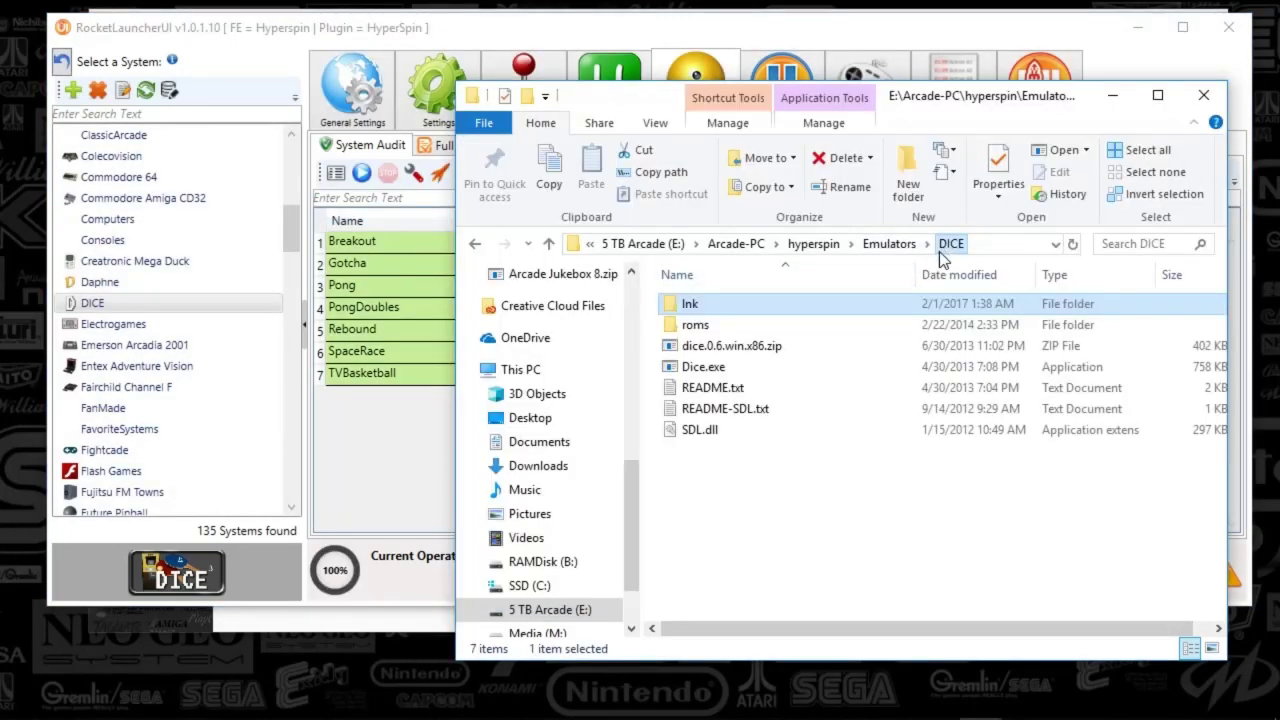
click(714, 376)
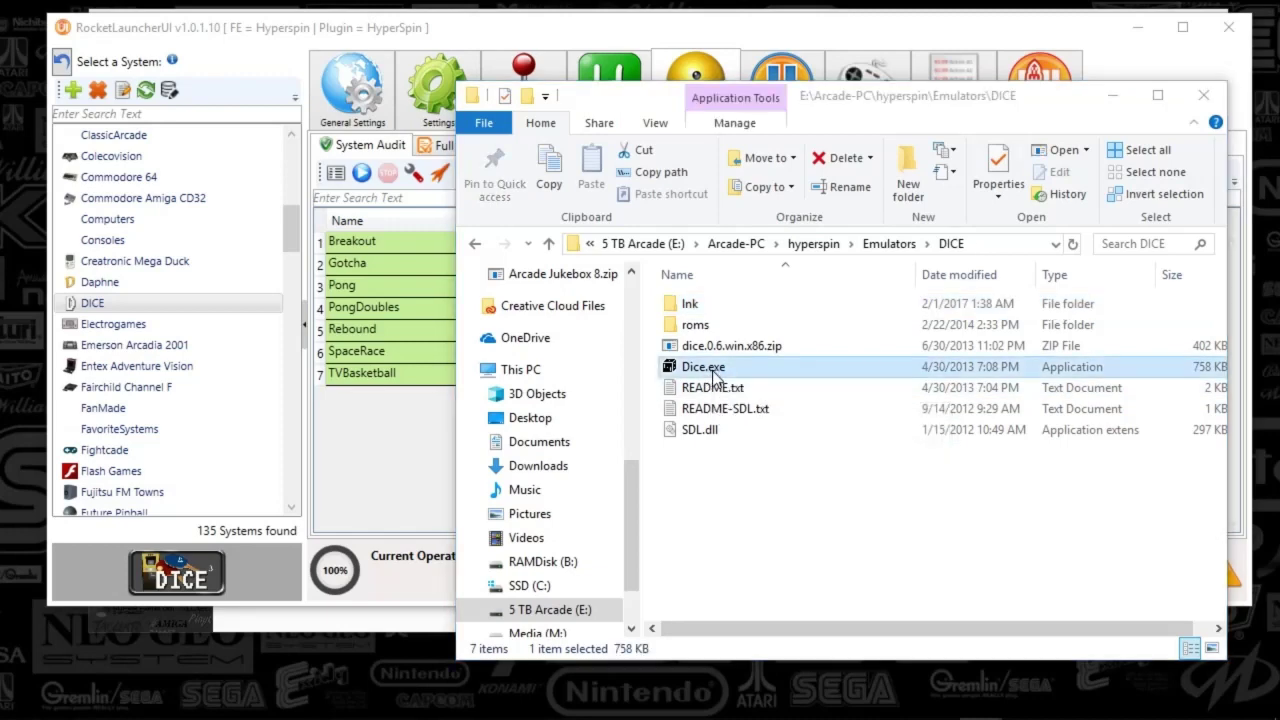
double_click(714, 376)
Review the emulator's game commands and its audio frequency and volume settings, closing them without changes
click(350, 141)
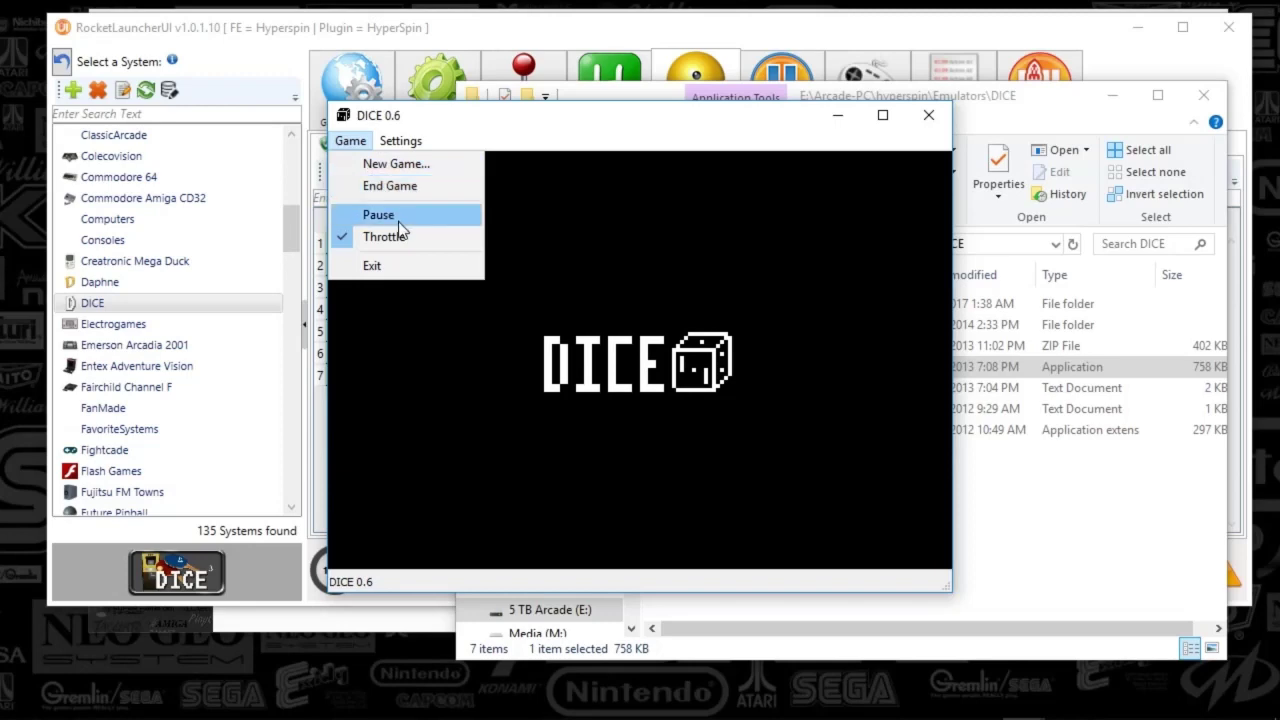
mouse_move(397, 146)
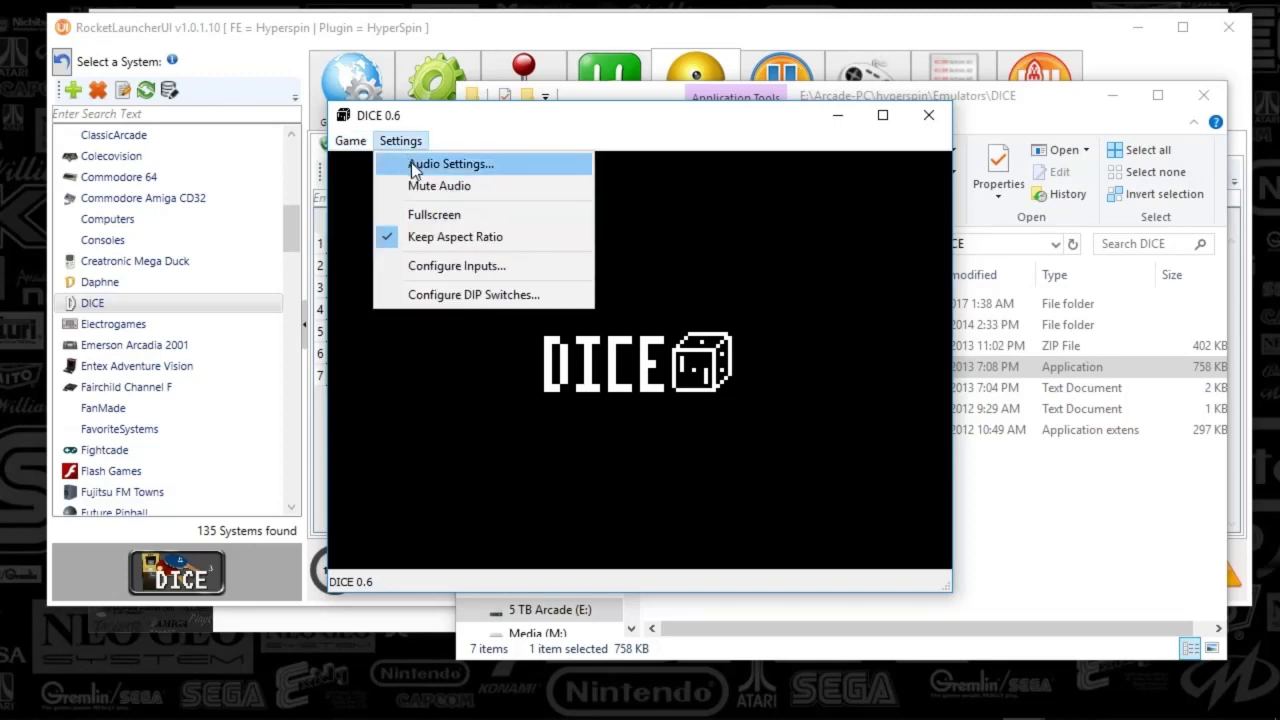
click(416, 164)
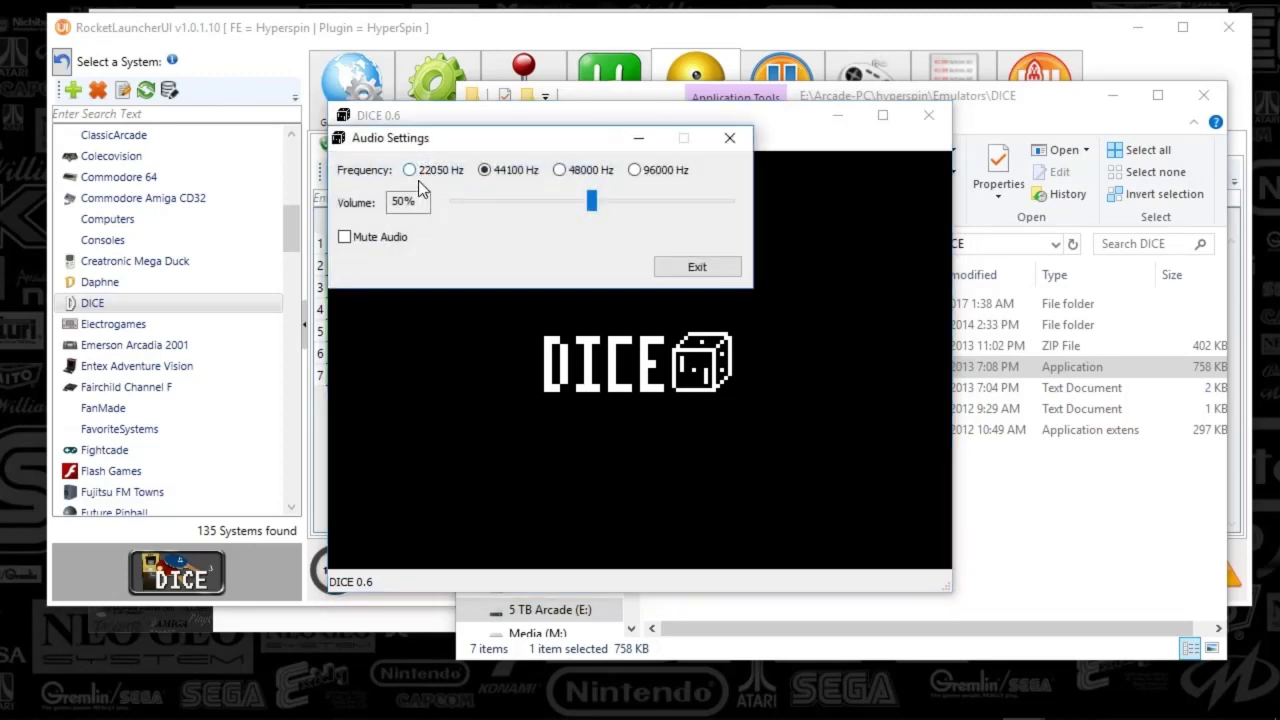
click(738, 142)
Open the emulator's input configuration and review the Player 1 paddle, joystick, throttle and button assignments
click(384, 140)
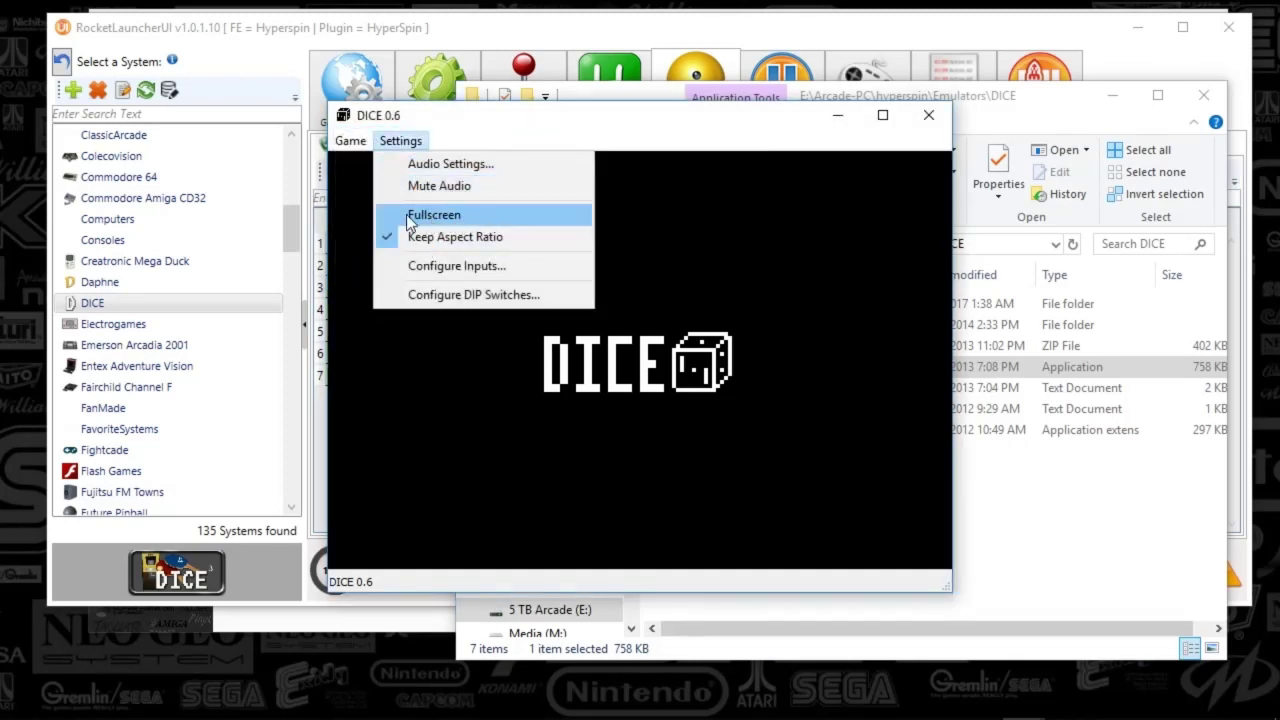
mouse_move(350, 140)
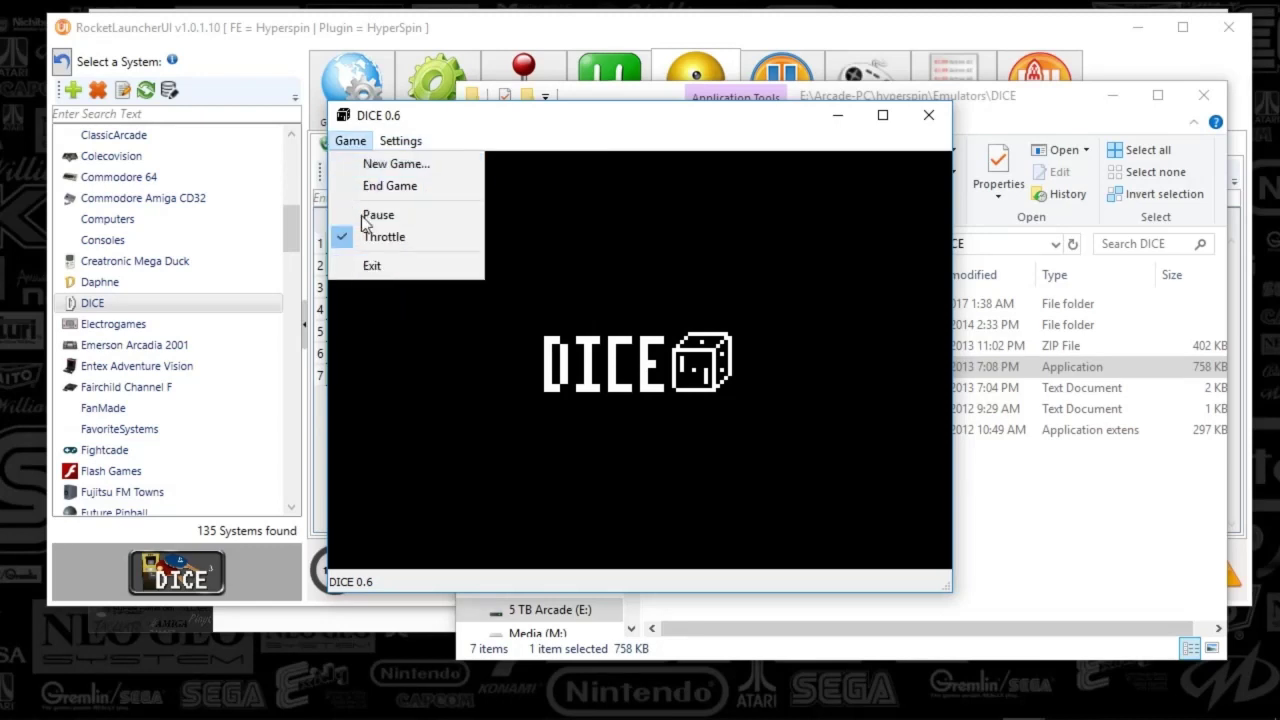
mouse_move(400, 140)
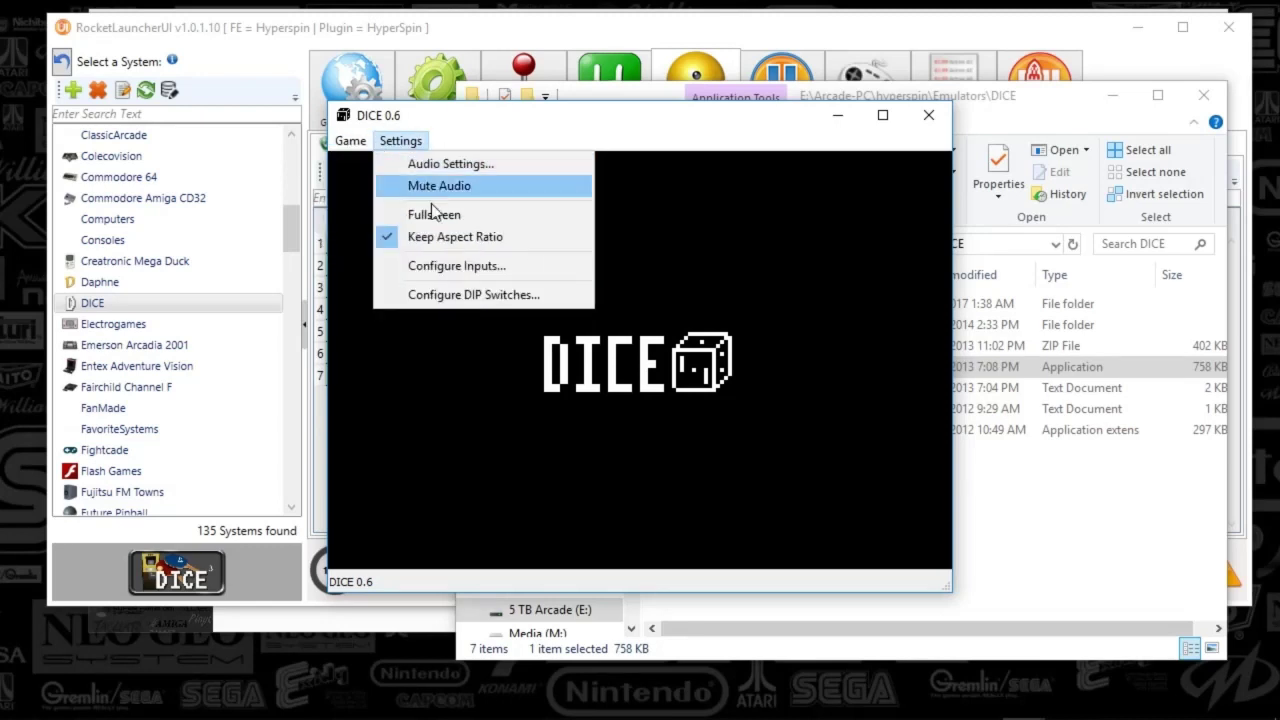
click(431, 271)
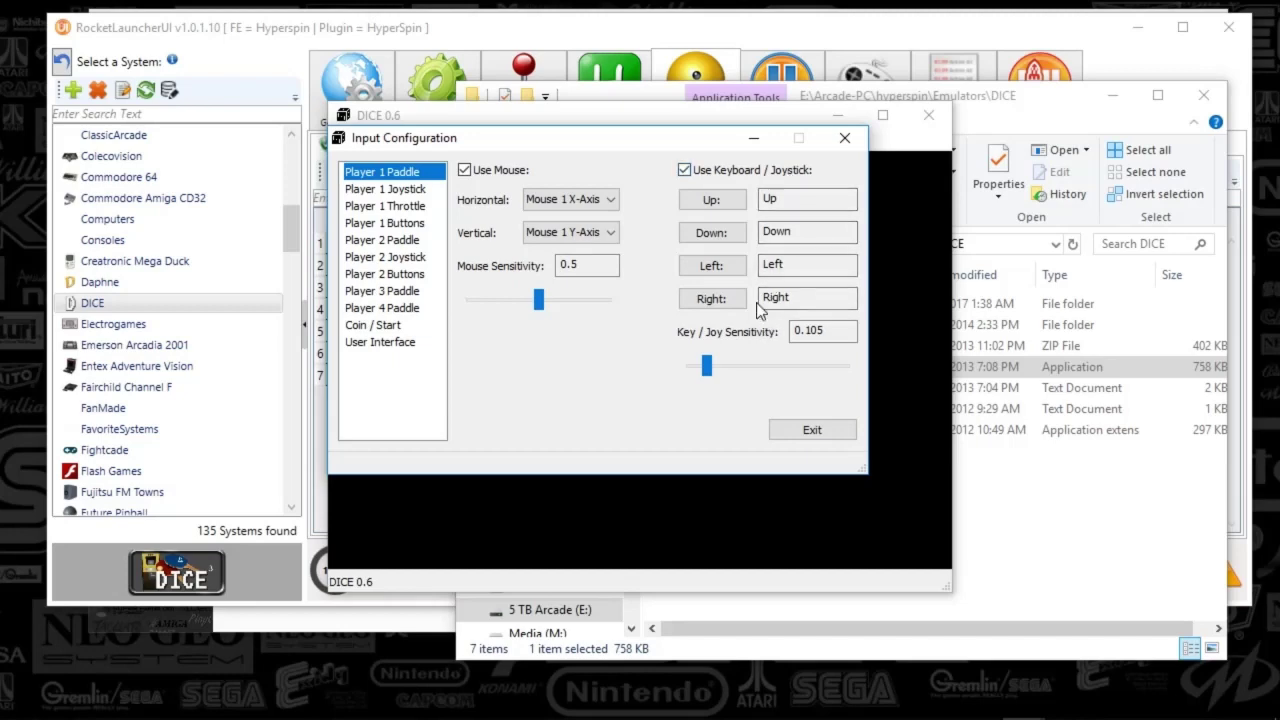
click(364, 190)
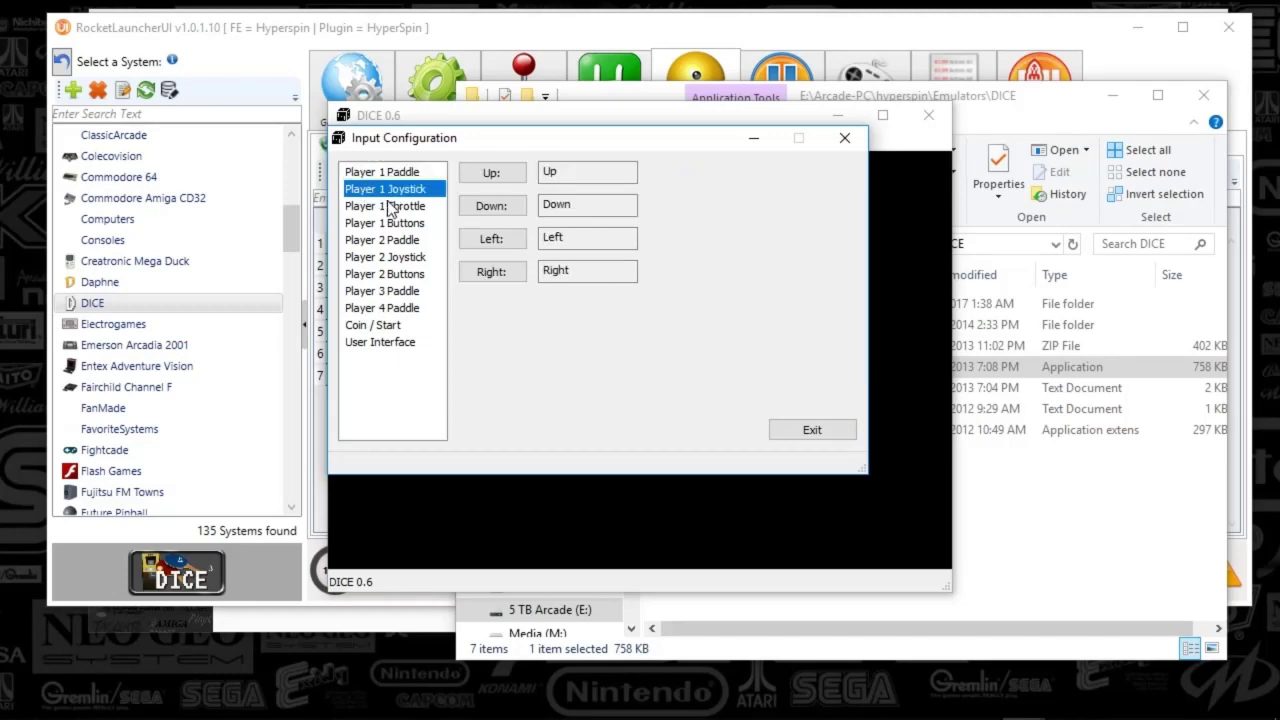
click(390, 208)
click(405, 224)
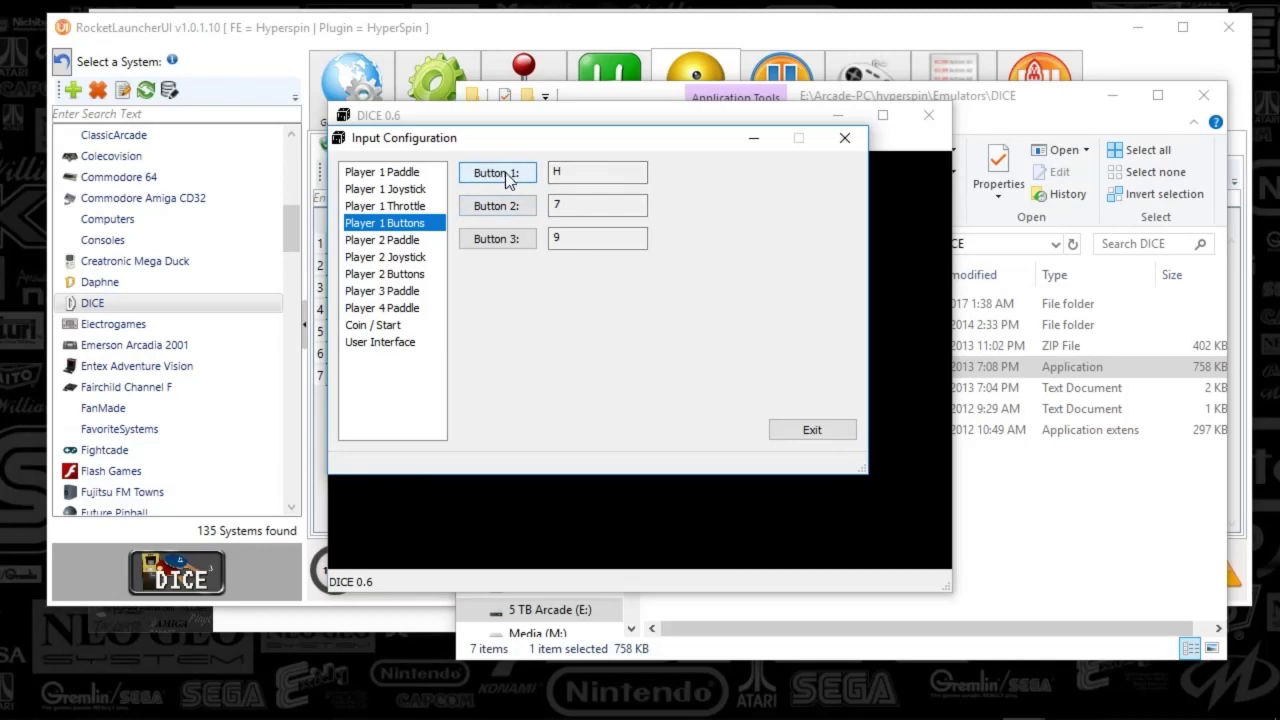
Review the Player 2 paddle, joystick and button assignments and the Player 3 and Player 4 paddle assignments
click(407, 248)
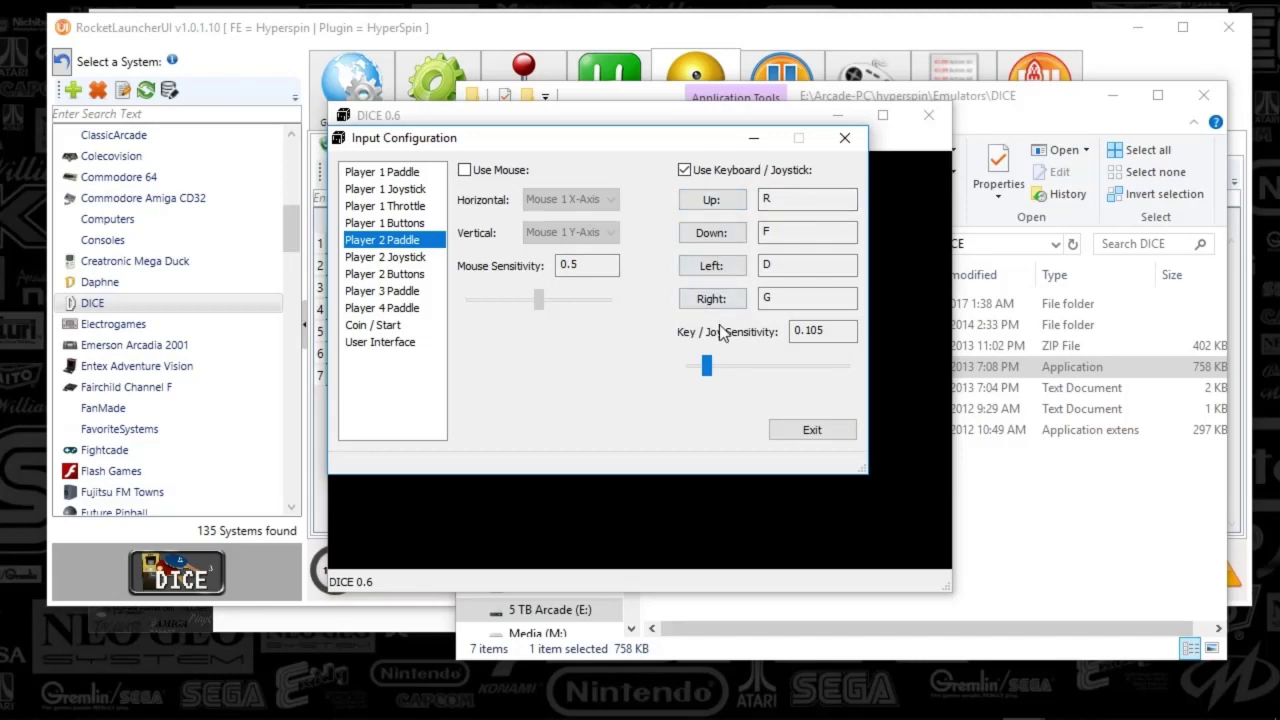
click(405, 259)
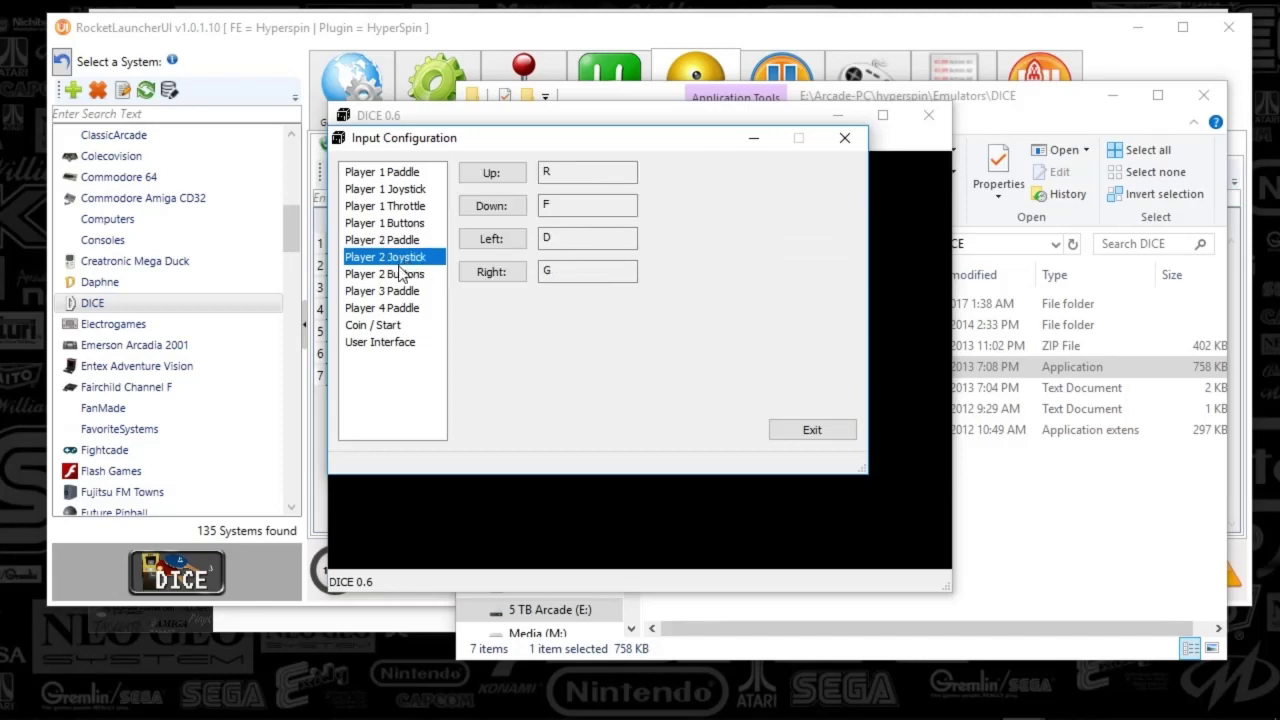
click(404, 276)
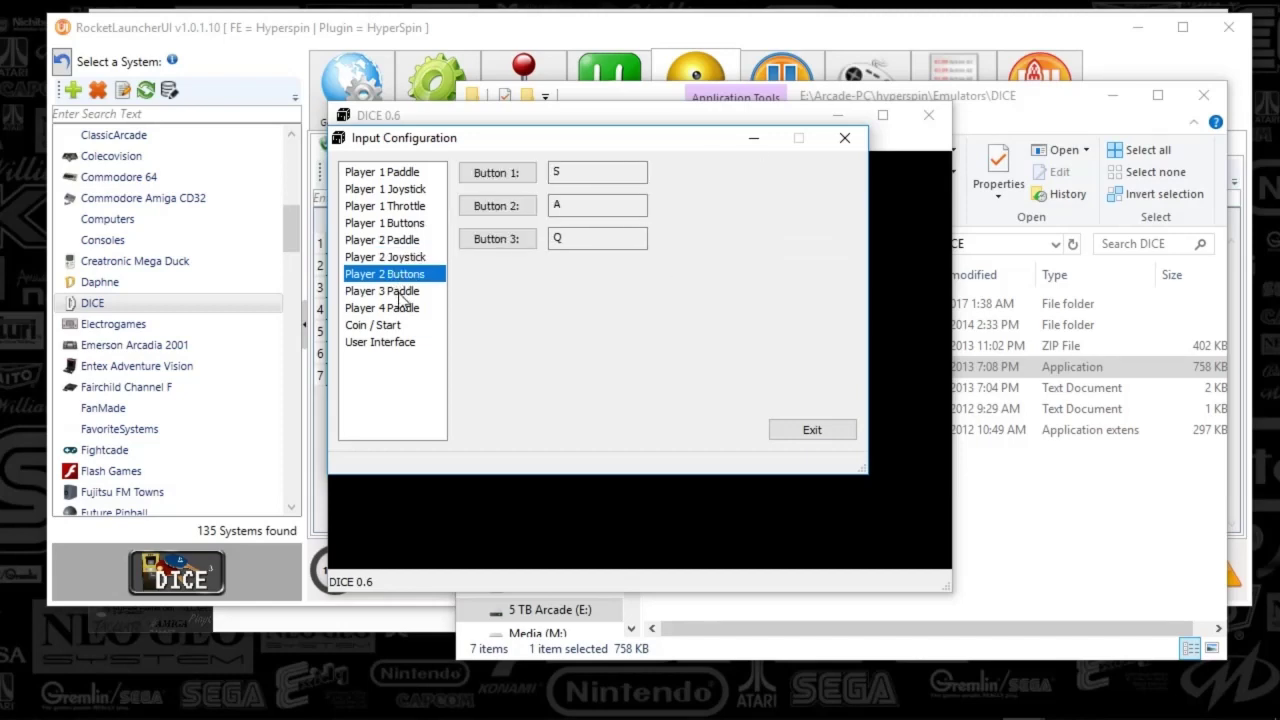
click(404, 292)
click(397, 310)
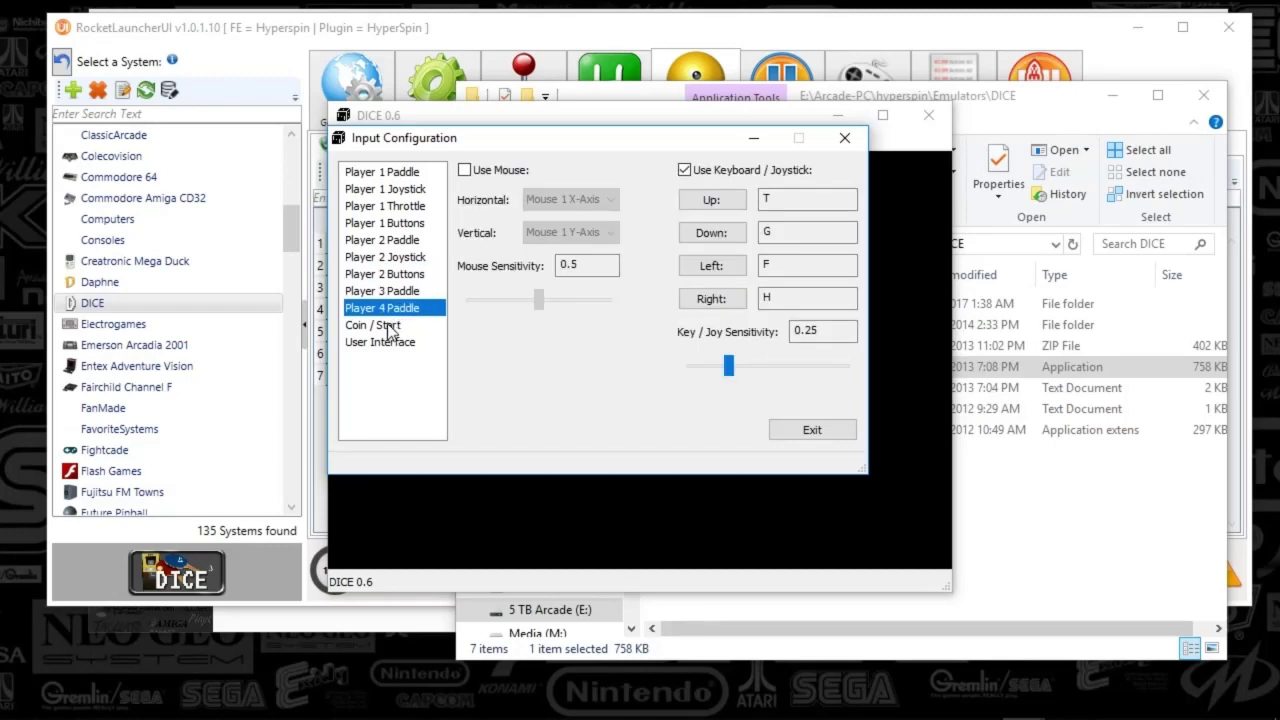
Check the coin/start and user interface key assignments, and close the input configuration without changes
click(390, 328)
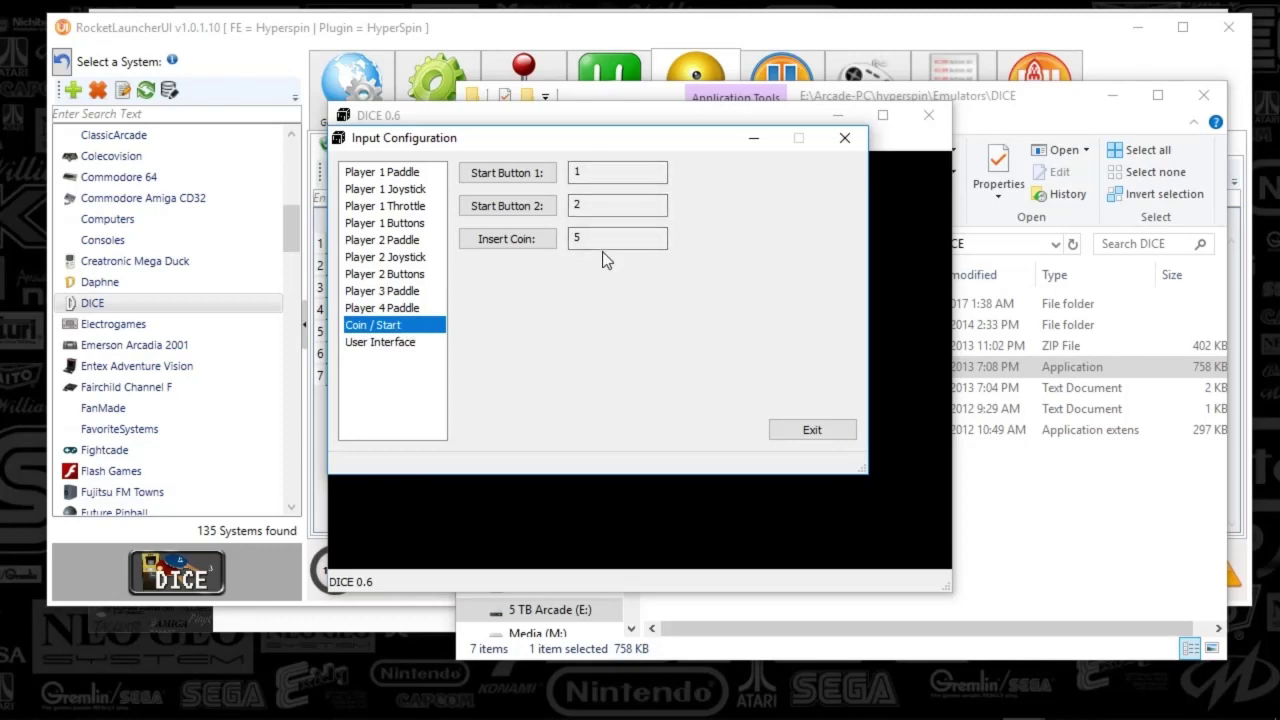
click(406, 344)
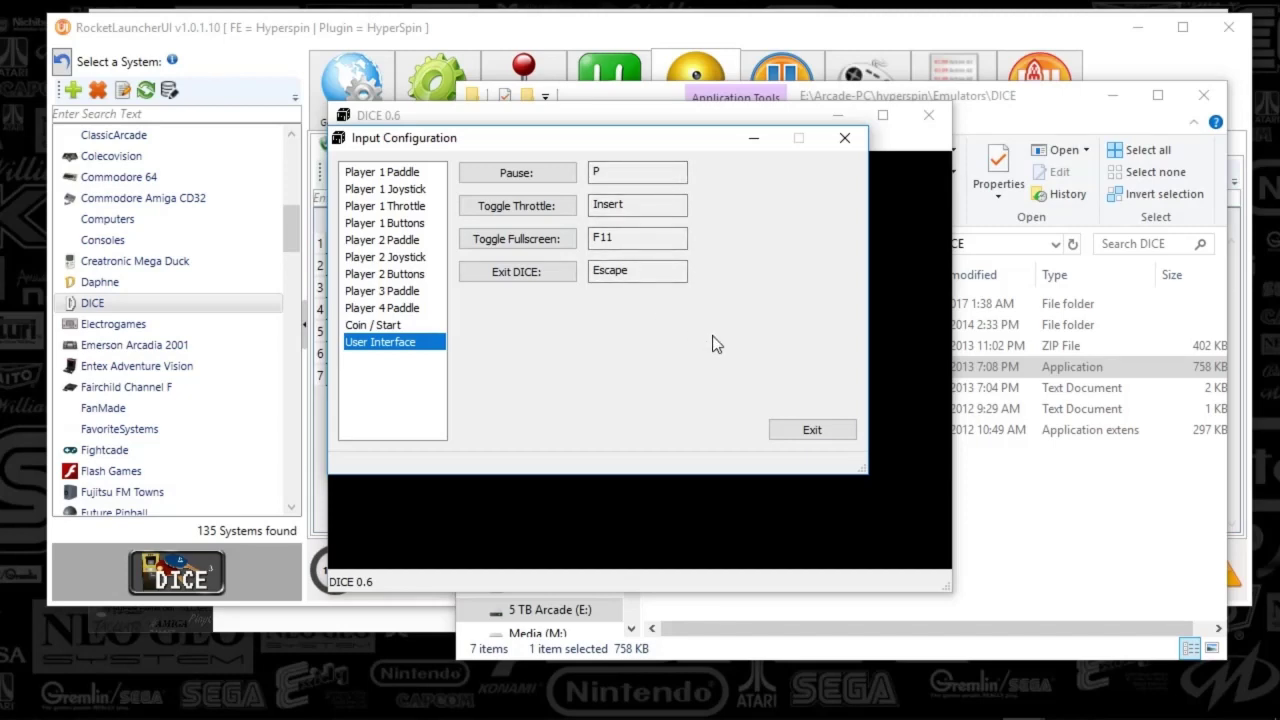
click(845, 140)
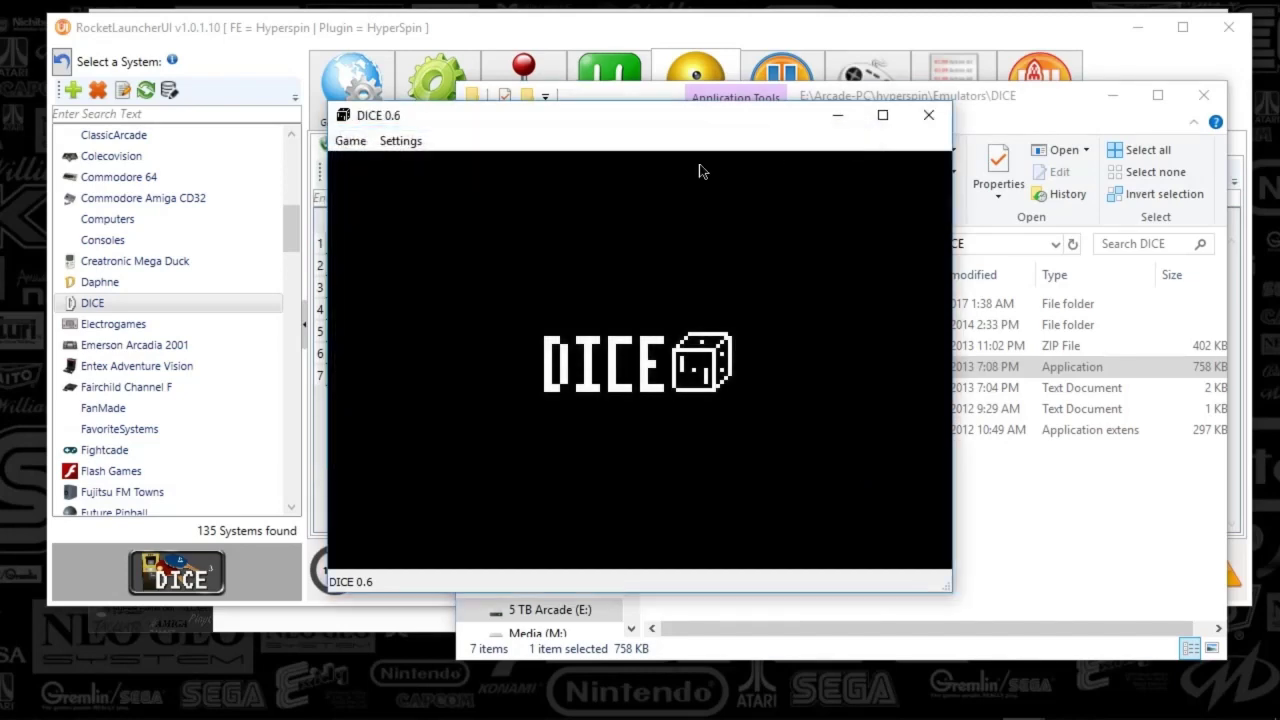
Look through the per-game DIP switch settings from Anti-Aircraft to TV Basketball, and close the configuration without changes
click(390, 141)
click(418, 298)
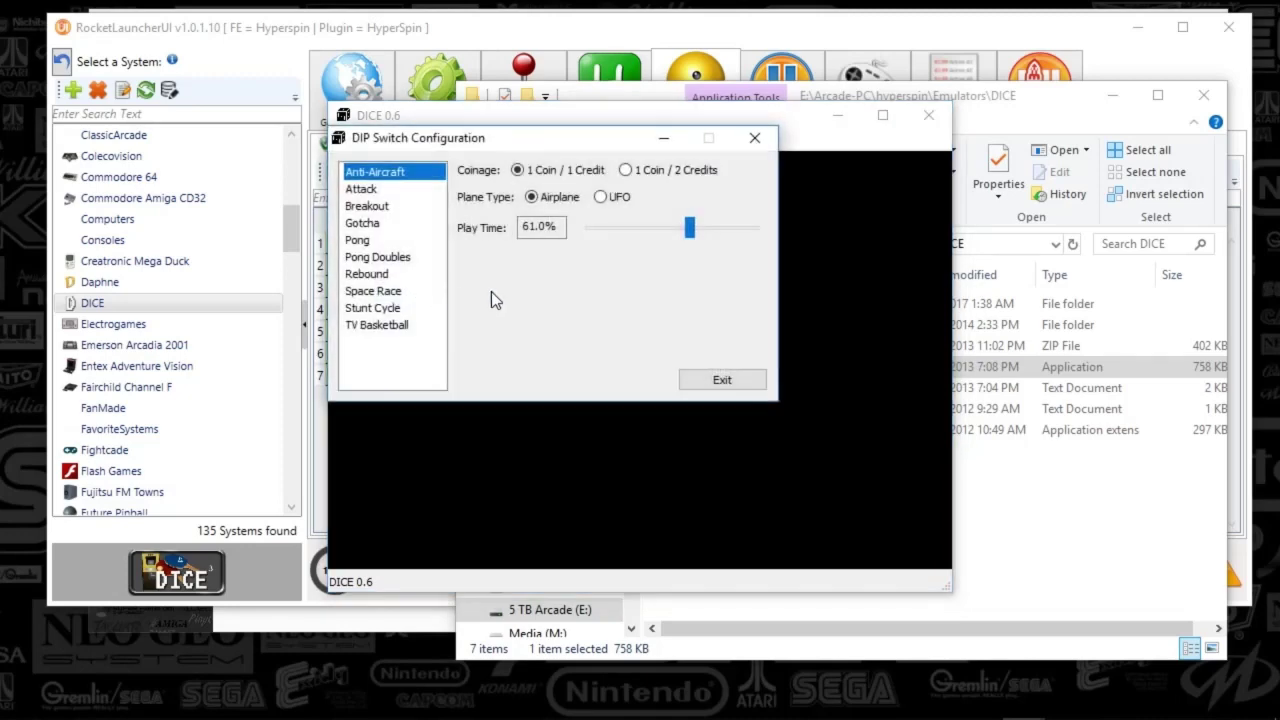
click(369, 191)
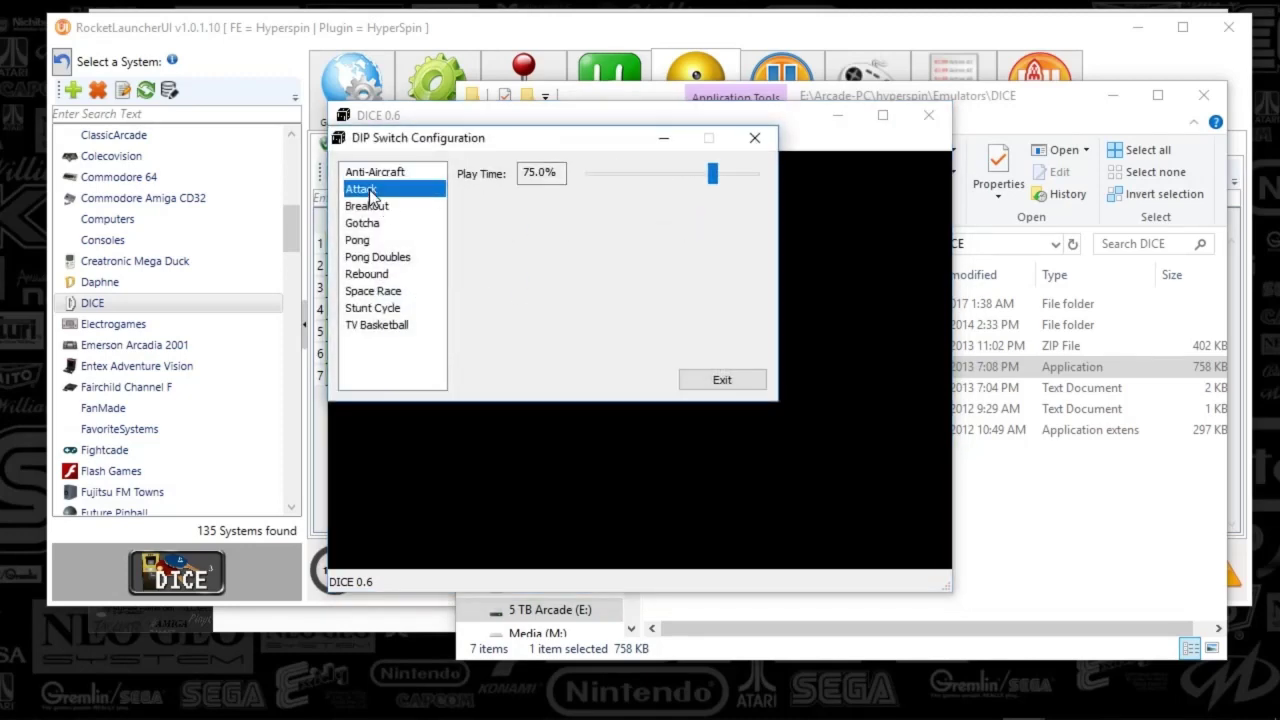
click(376, 207)
click(378, 226)
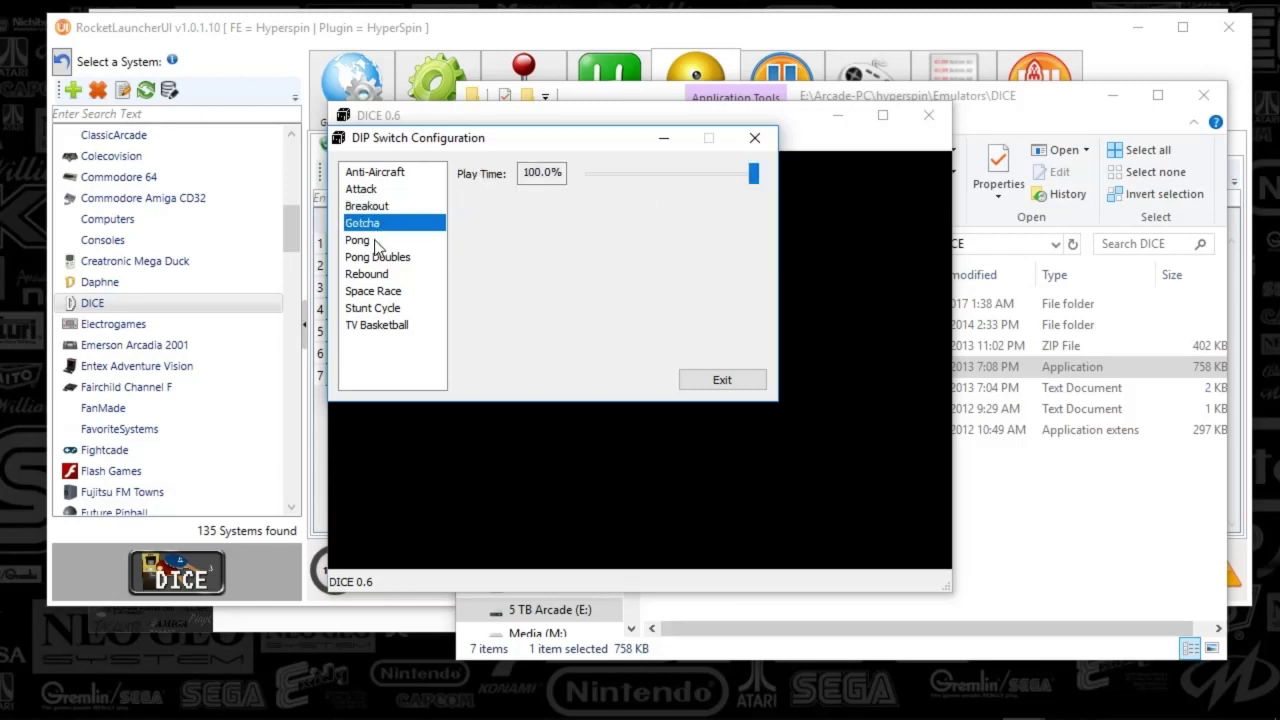
click(368, 241)
click(364, 258)
click(365, 291)
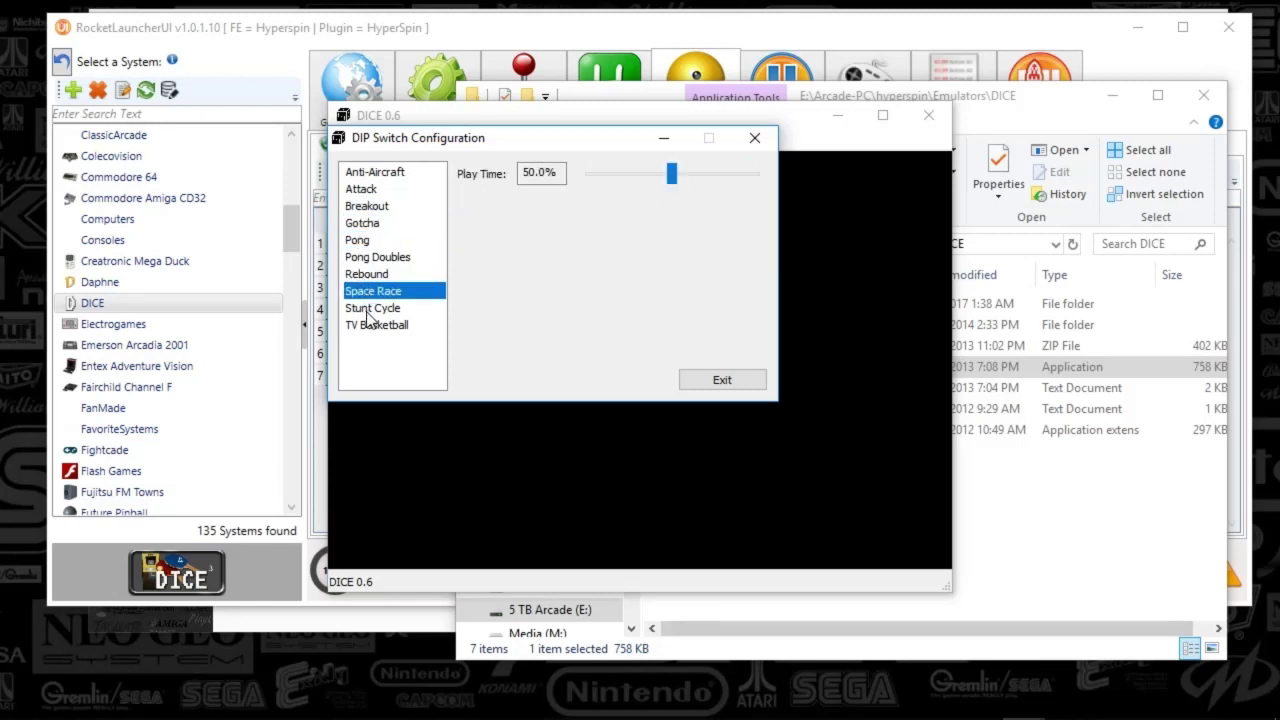
click(369, 311)
click(396, 330)
click(697, 384)
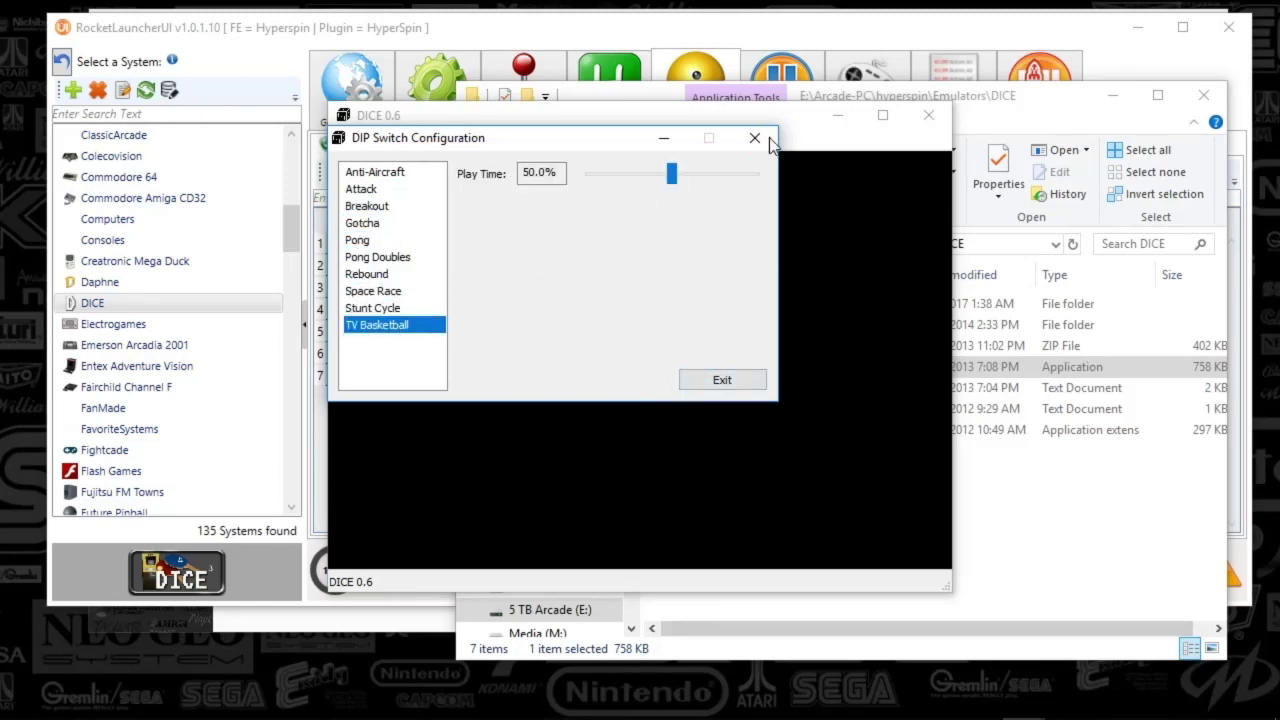
Close the DICE emulator and reposition the DICE folder window slightly lower
drag(615, 130, 504, 126)
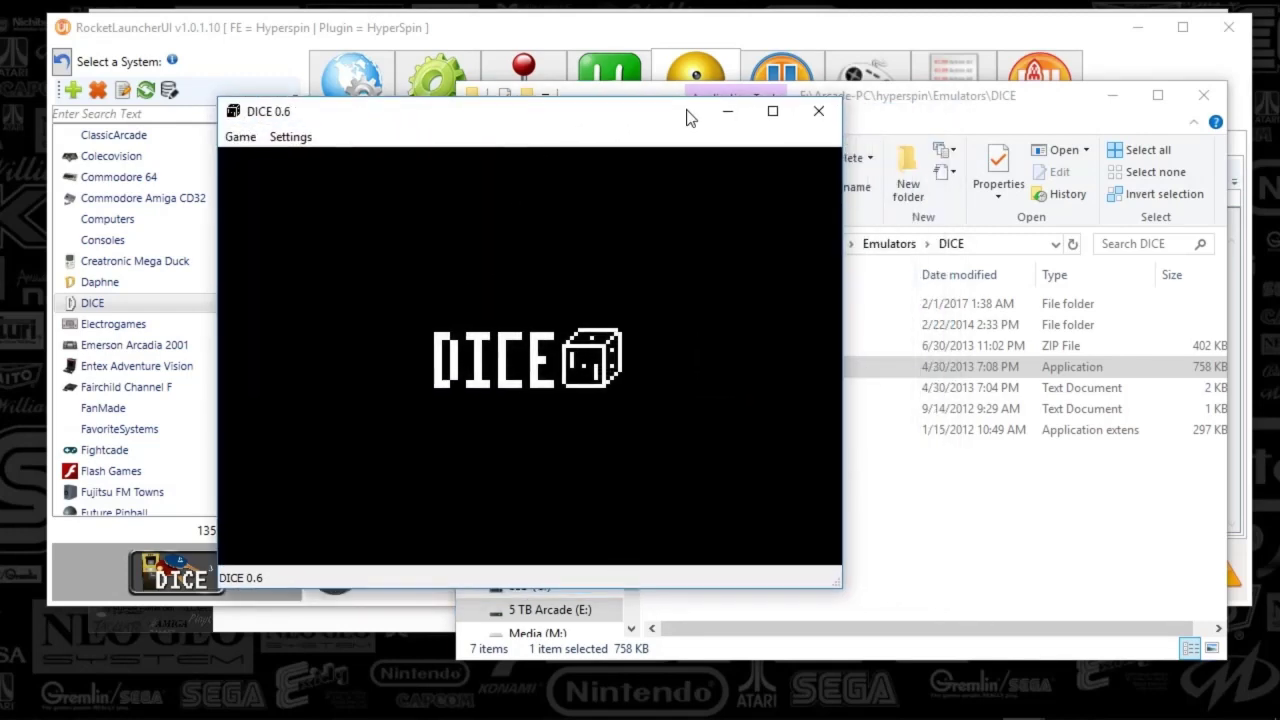
click(831, 113)
drag(825, 110, 832, 137)
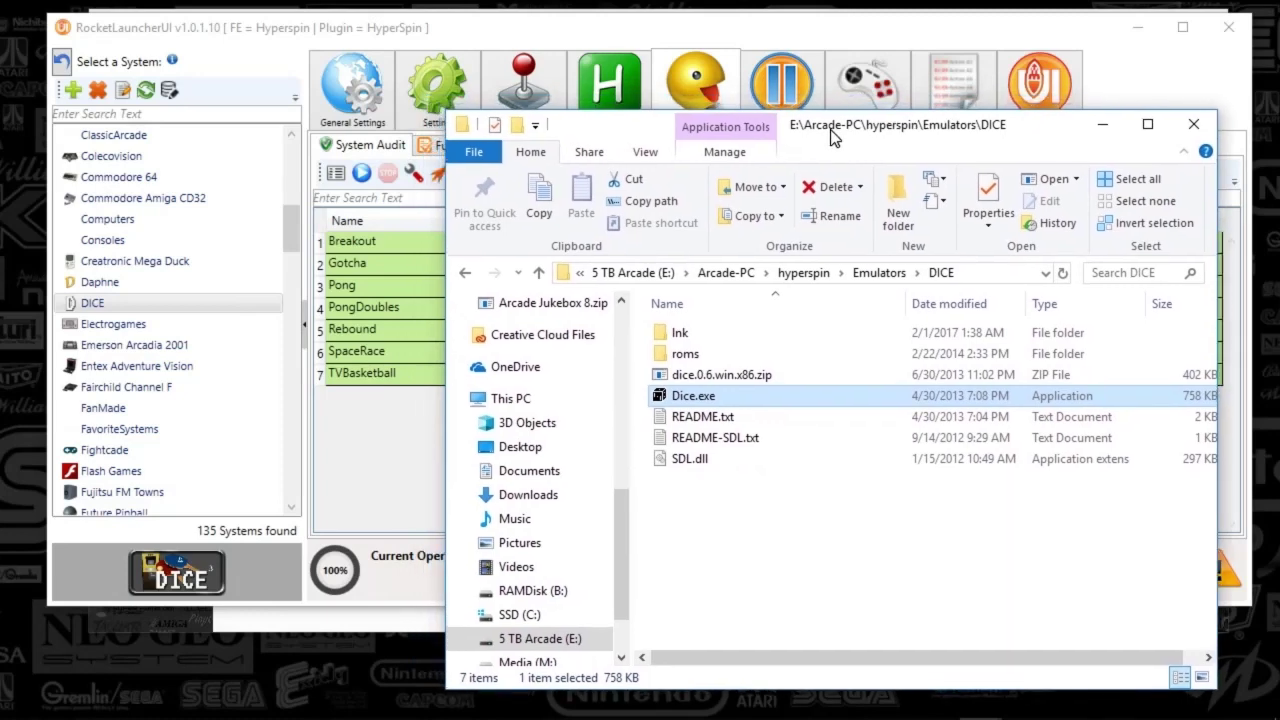